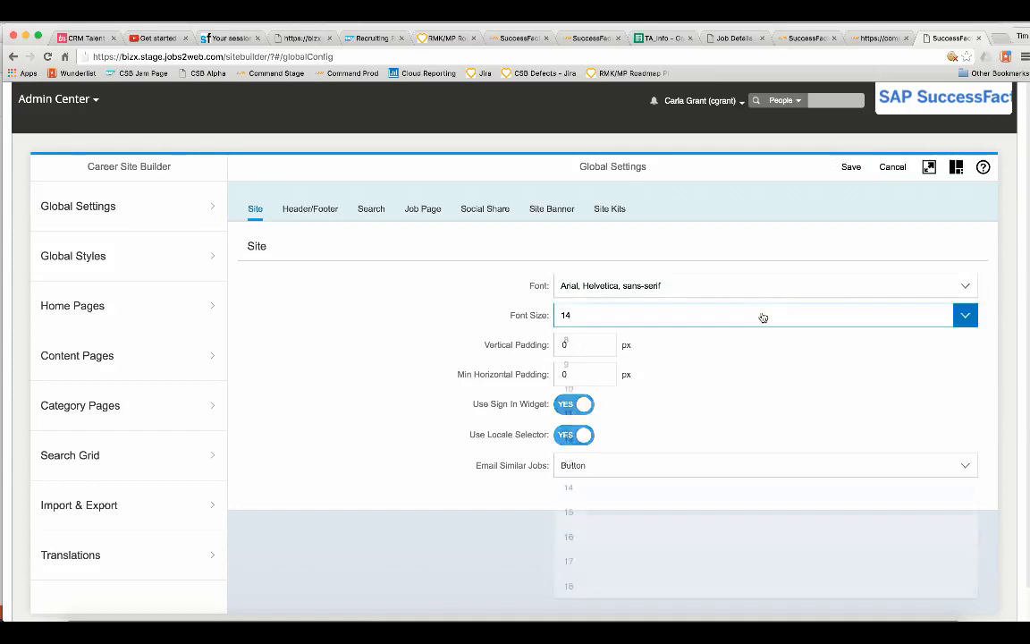
Review the site font choices and the header style and header width options in Global Settings
left_click(970, 287)
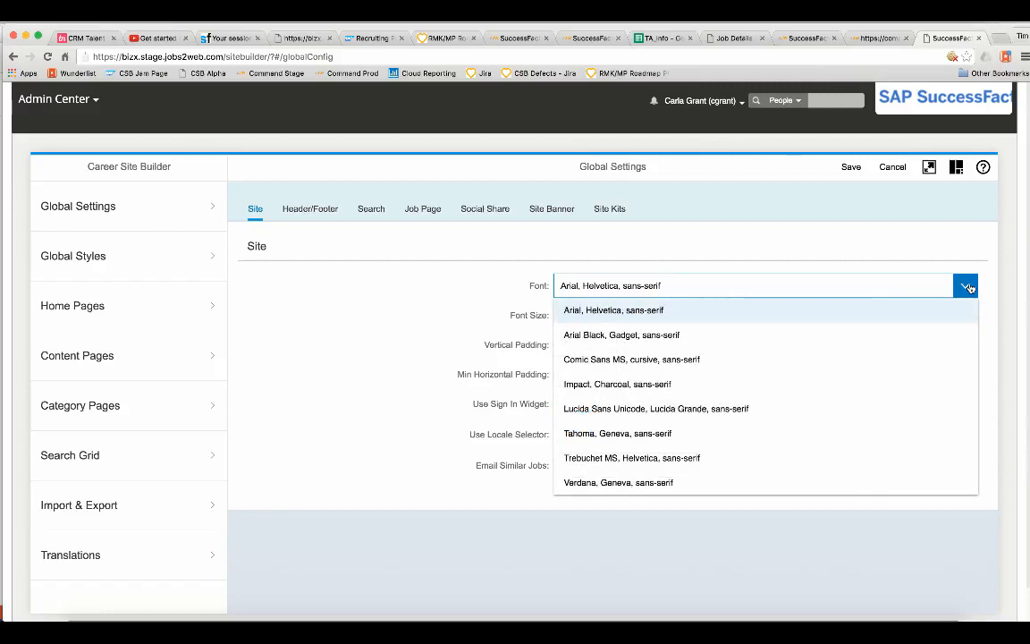
left_click(970, 287)
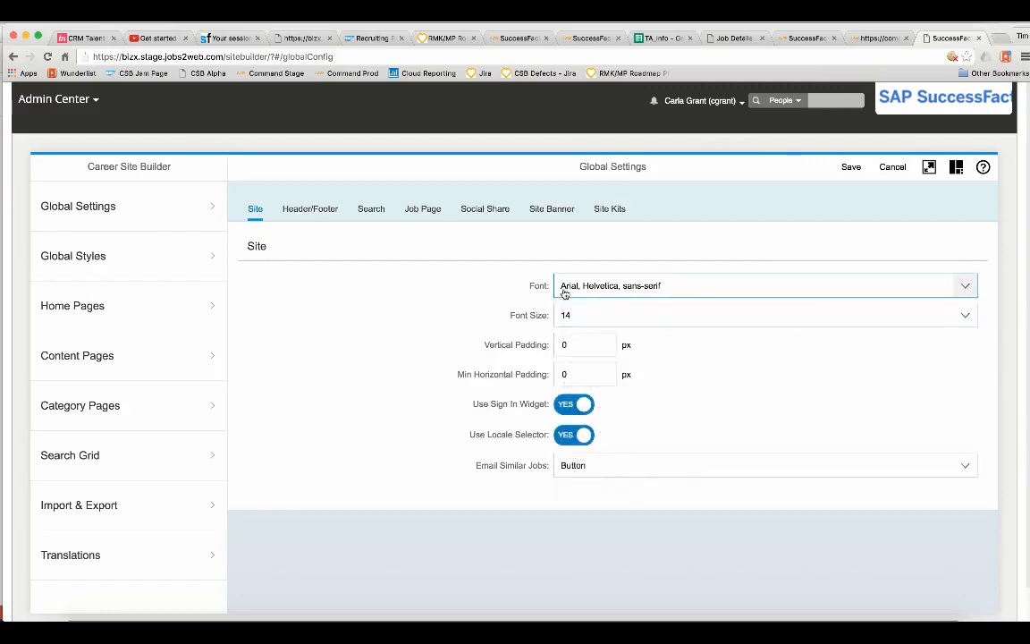
left_click(308, 209)
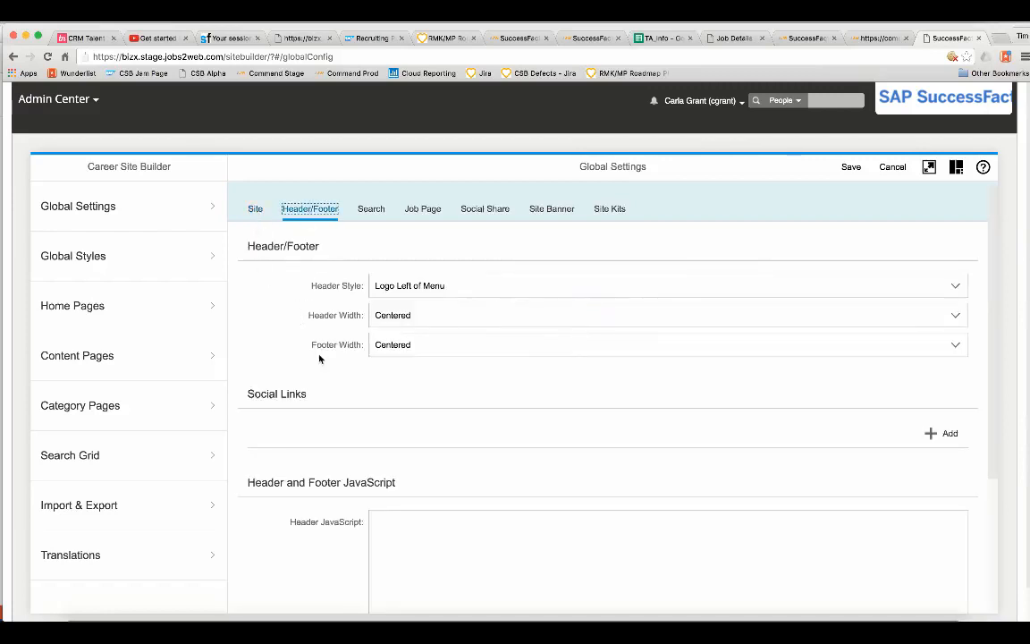
left_click(474, 289)
left_click(292, 287)
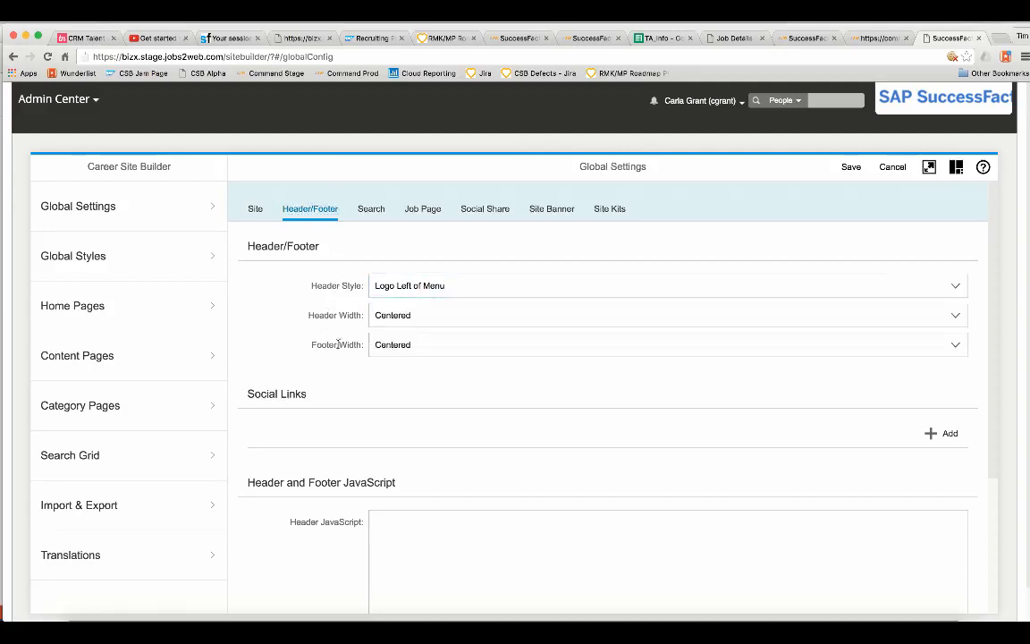
left_click(433, 321)
left_click(434, 320)
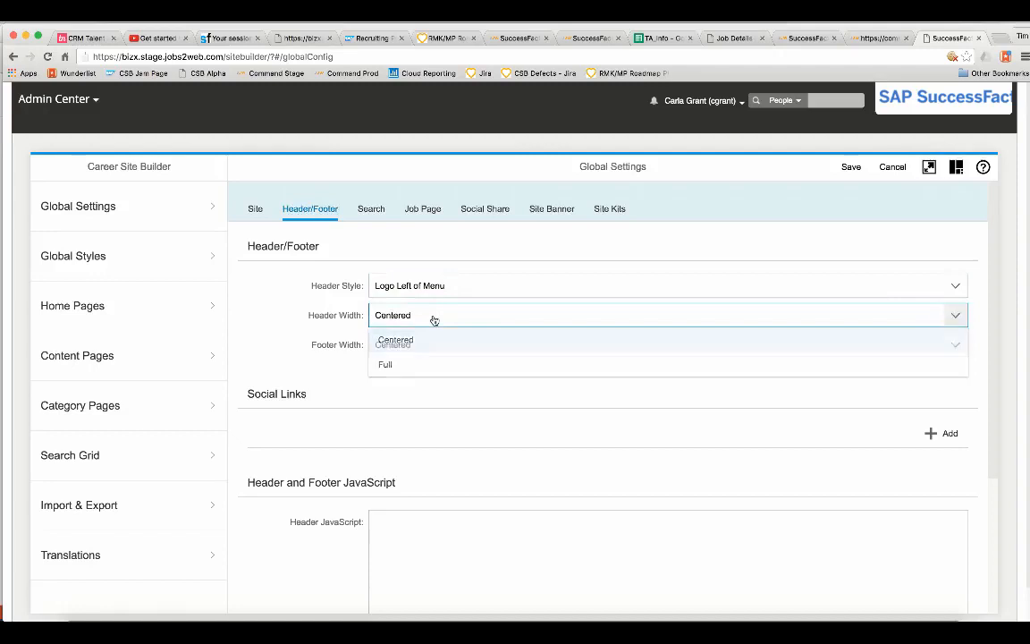
scroll(322, 503, "down", 1)
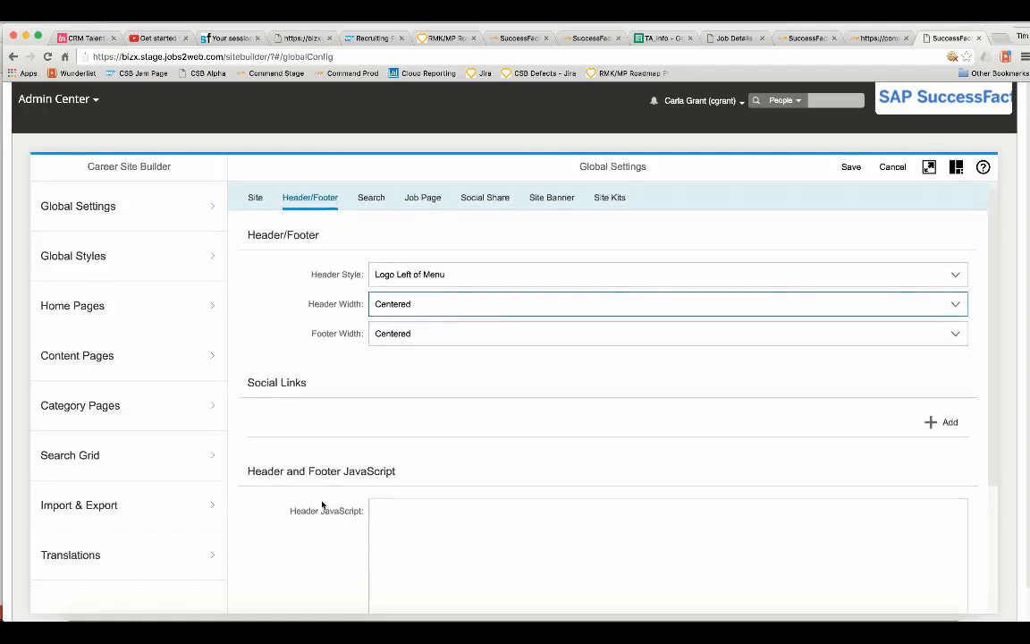
Add Facebook and Instagram link fields to the social links of the header and footer
left_click(940, 424)
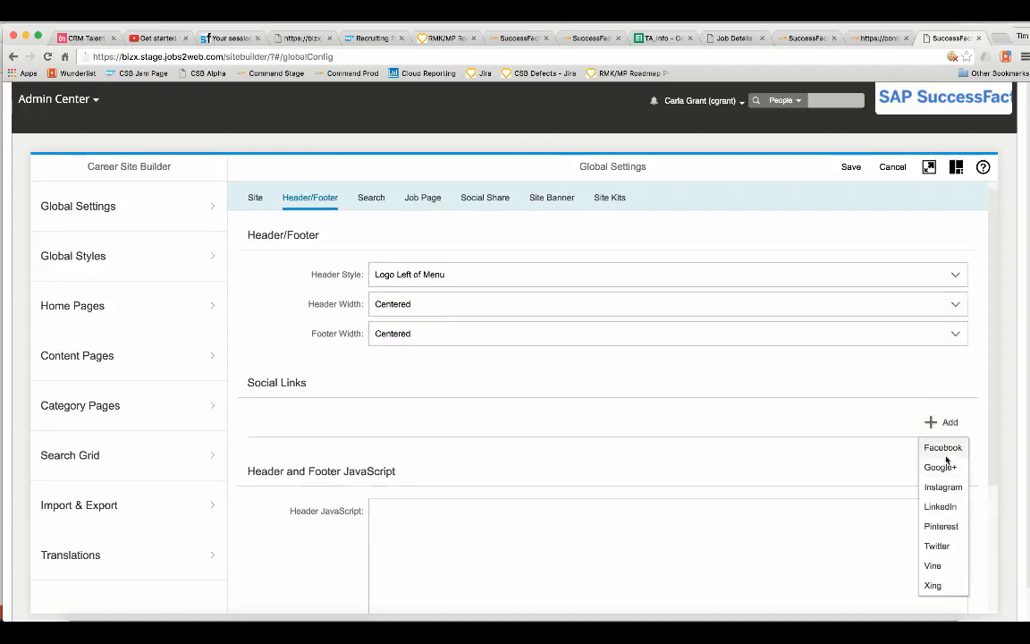
left_click(946, 450)
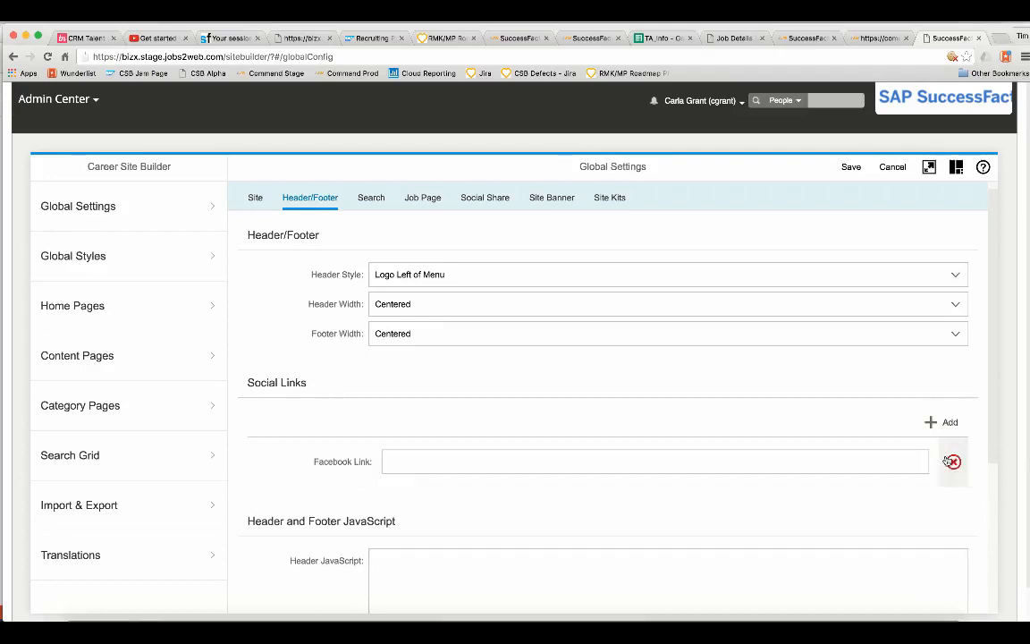
left_click(941, 423)
left_click(945, 466)
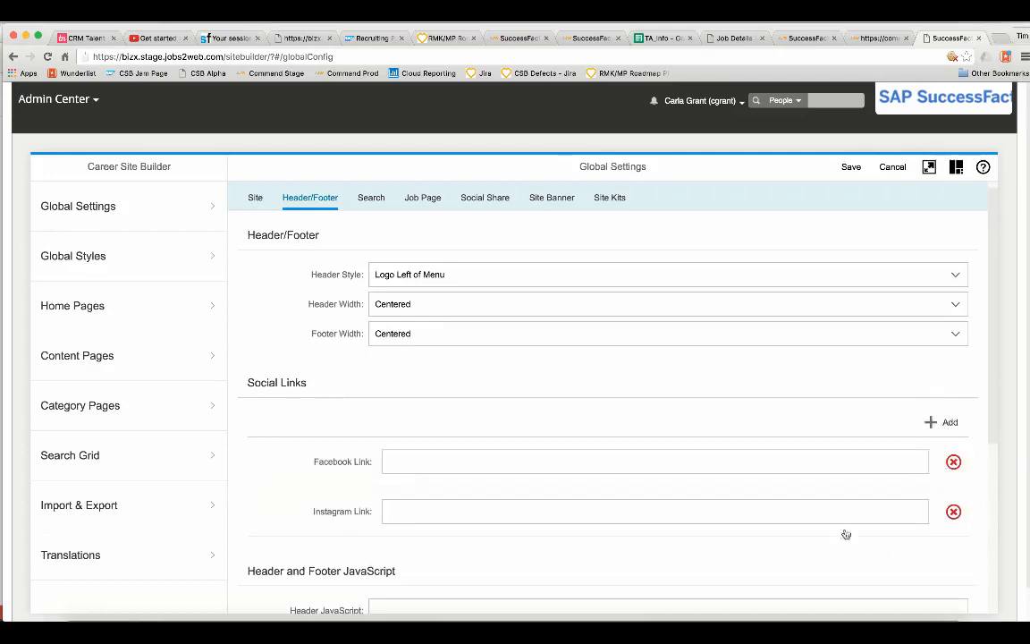
left_click_drag(296, 517, 296, 461)
left_click(396, 453)
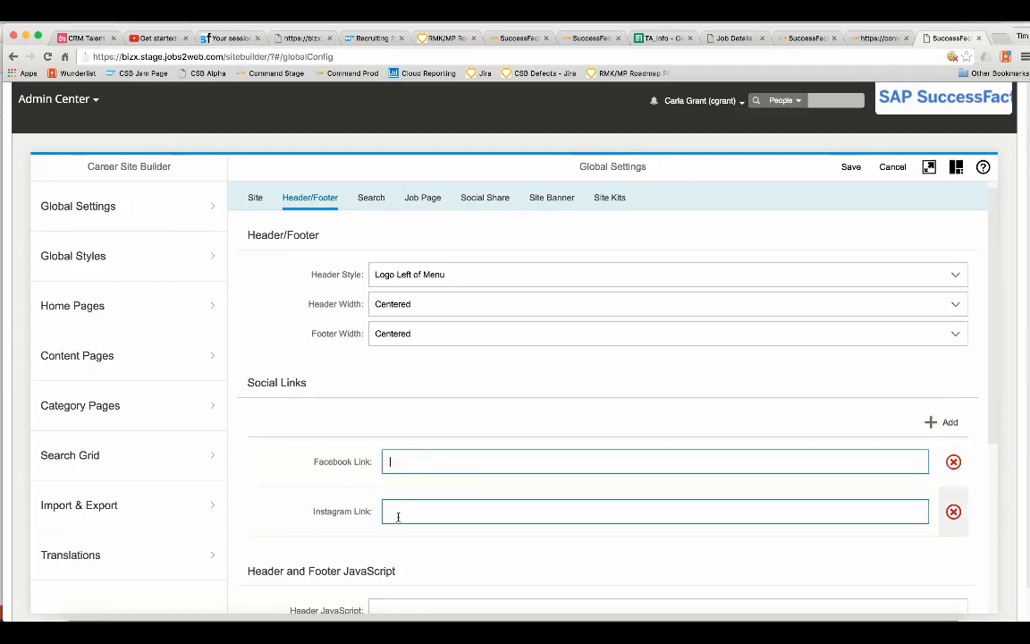
scroll(399, 516, "down", 1)
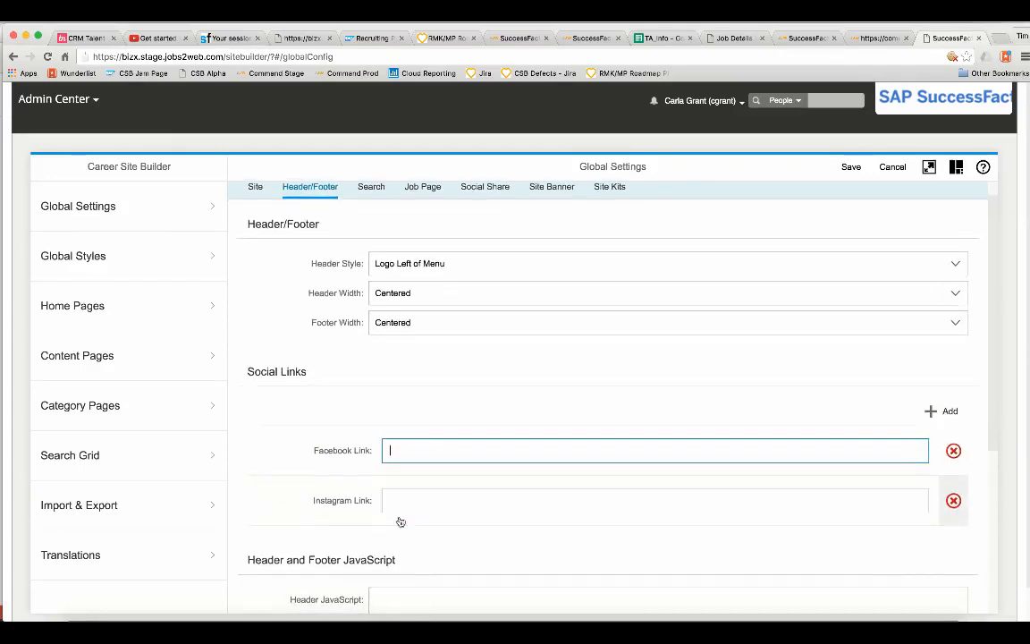
scroll(367, 192, "up", 1)
Enable the pick list search in the search settings and add the City and Facility fields to it
left_click(369, 197)
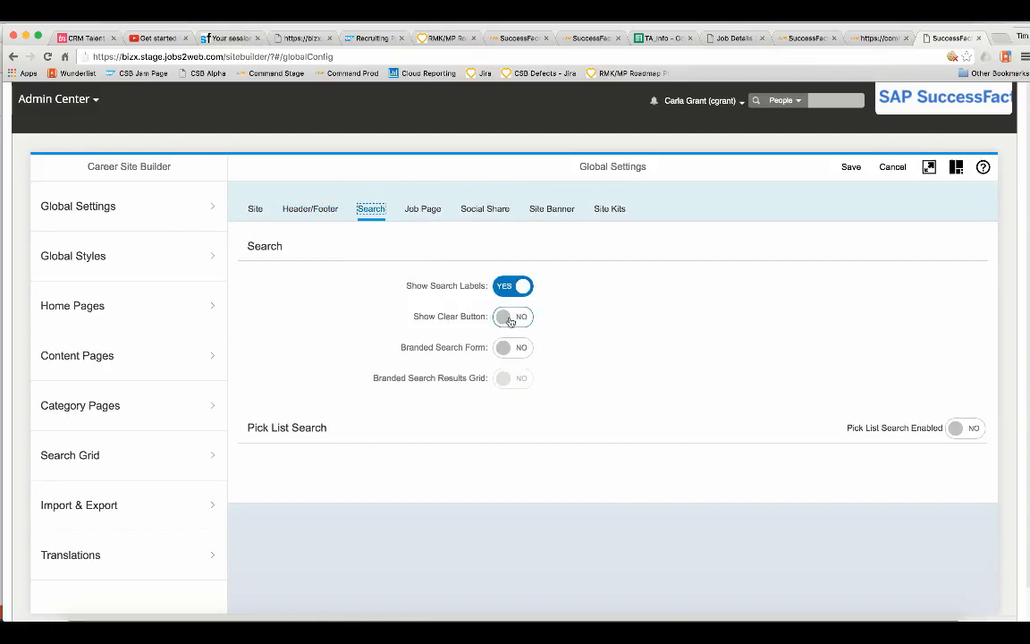
left_click(963, 428)
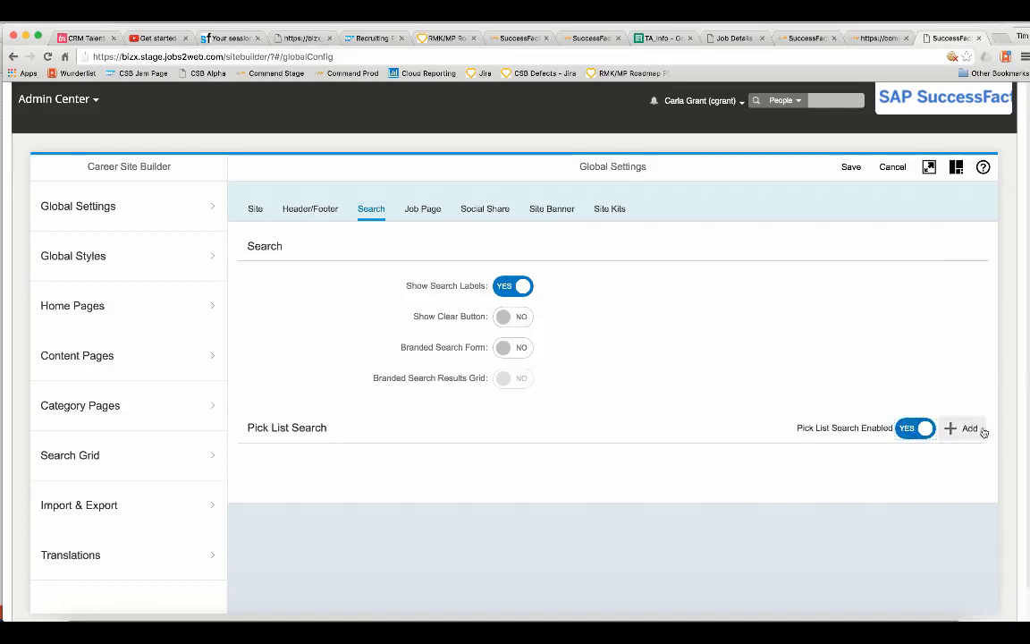
left_click(973, 435)
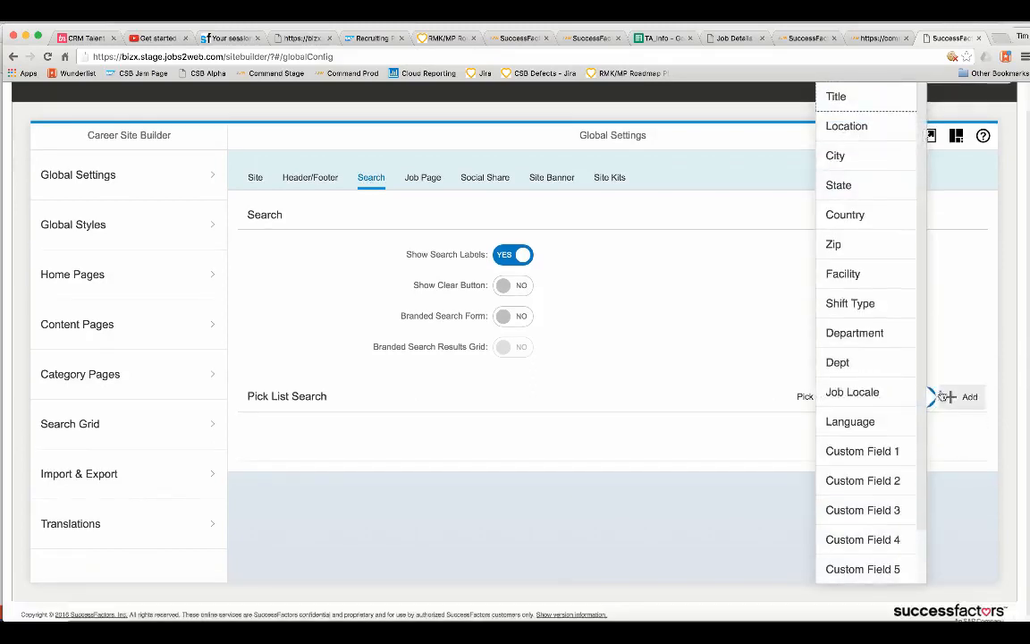
left_click(885, 152)
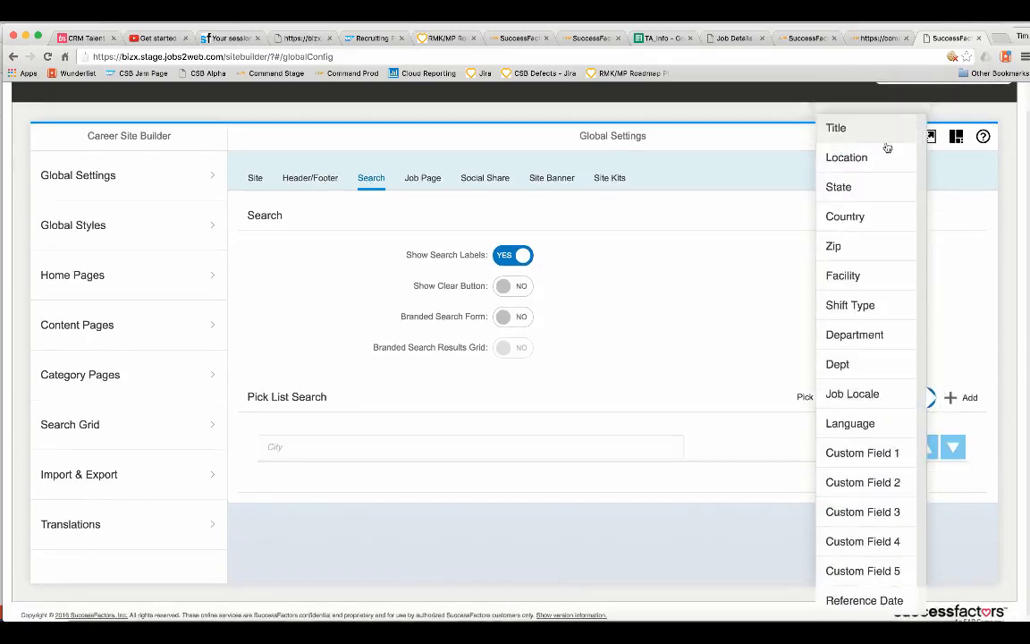
left_click(881, 275)
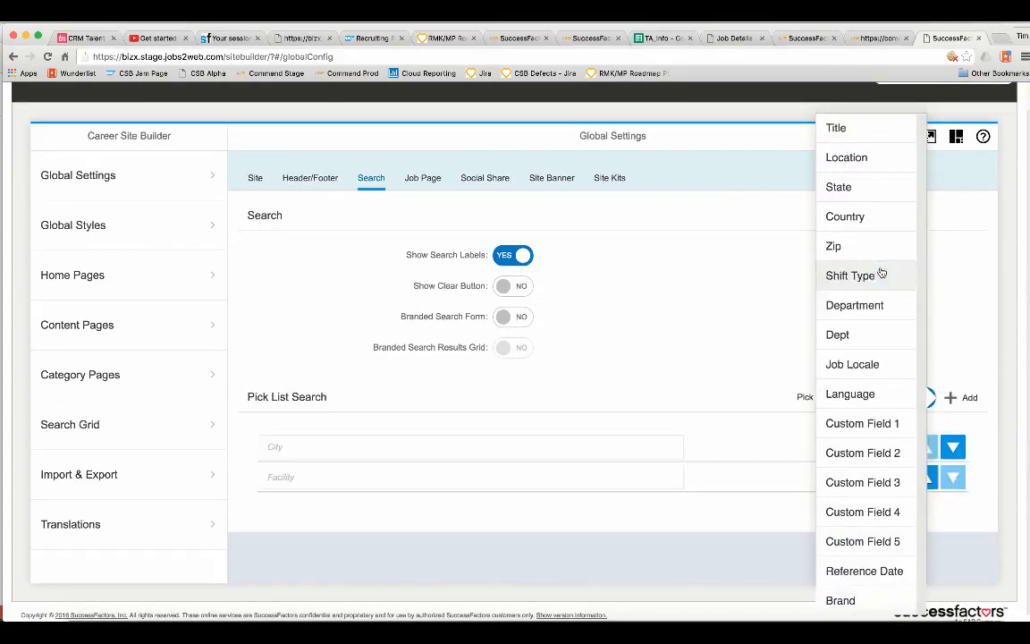
left_click(731, 328)
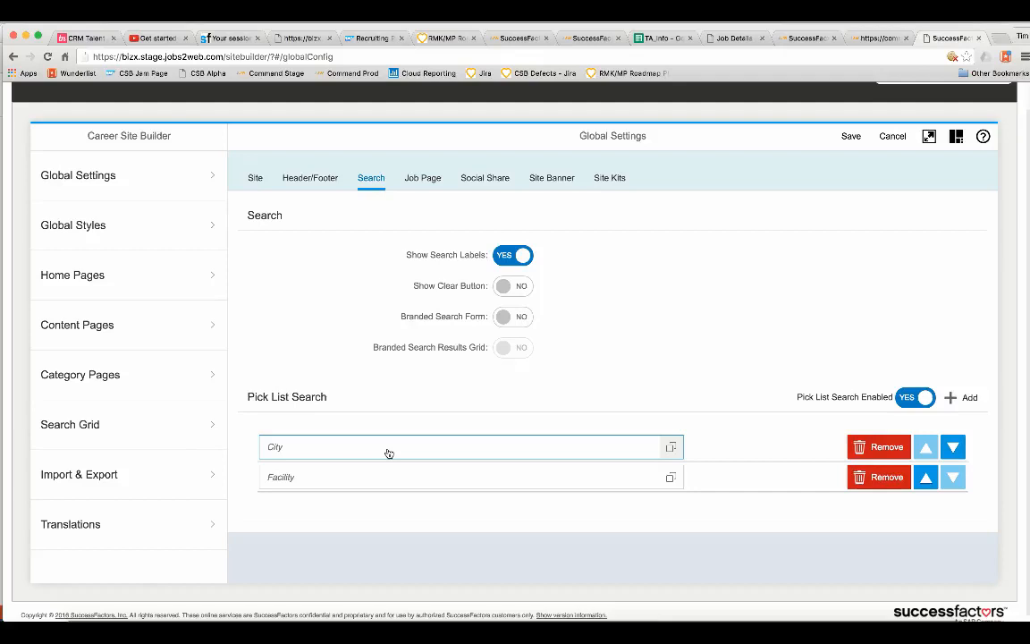
Review the global job page options and the AddThis social share settings
left_click(424, 184)
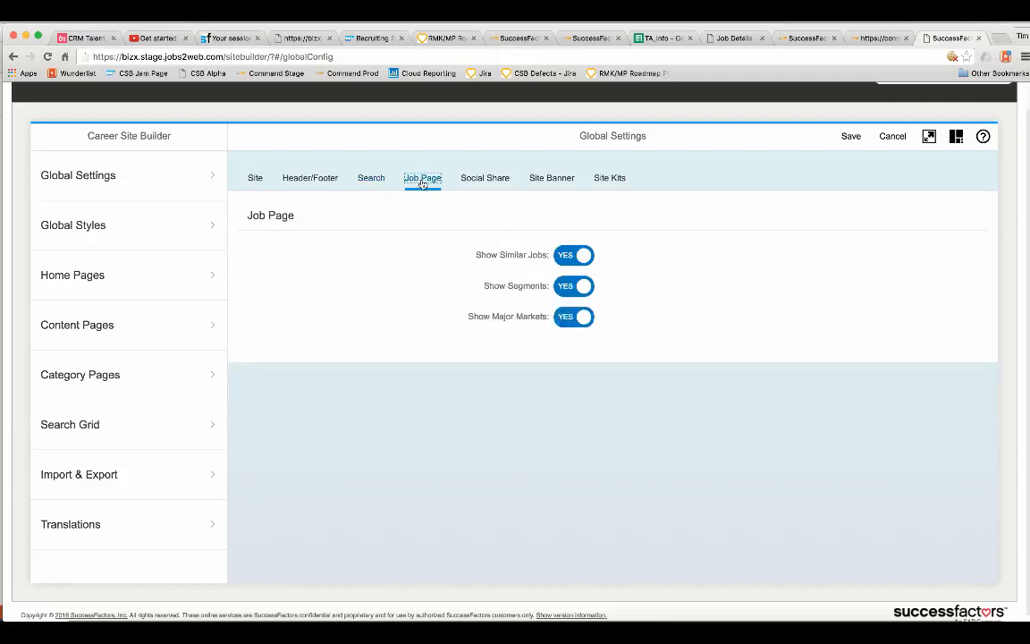
left_click(488, 179)
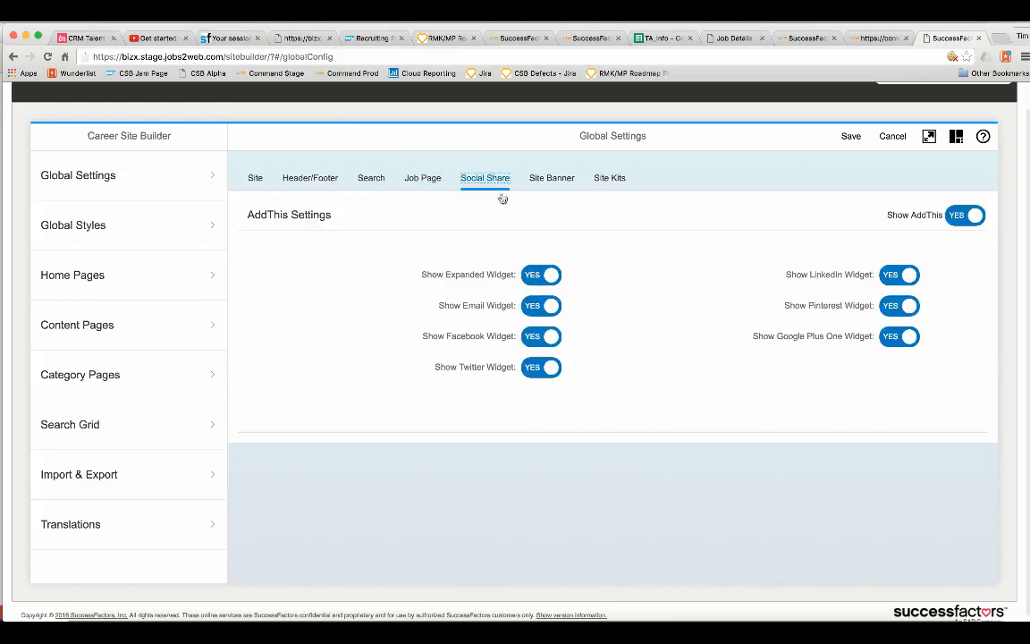
Turn on the site banner and view its banner texts for each locale
left_click(549, 183)
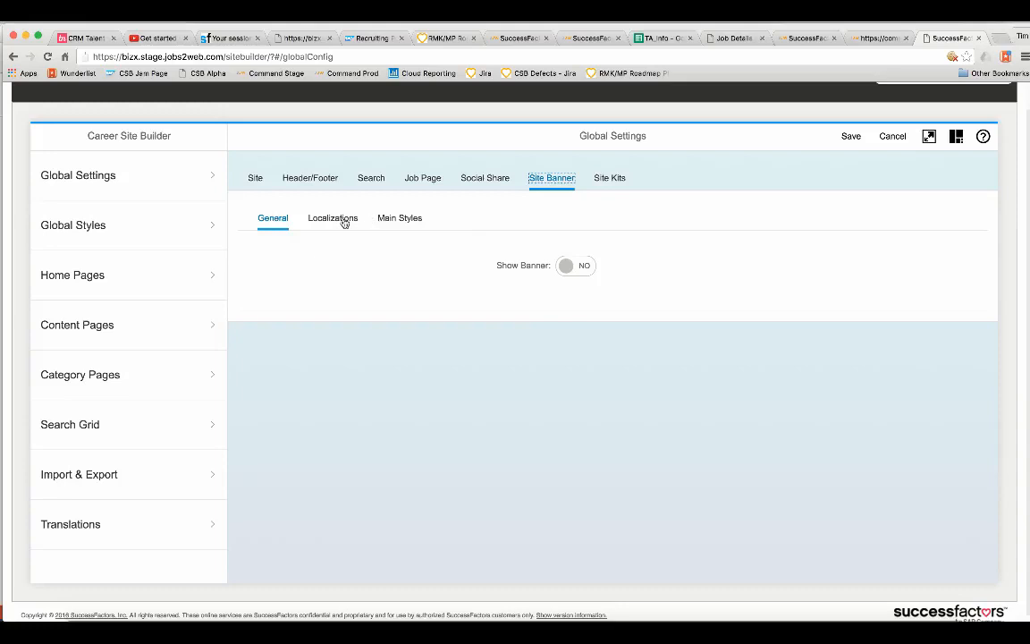
left_click(565, 266)
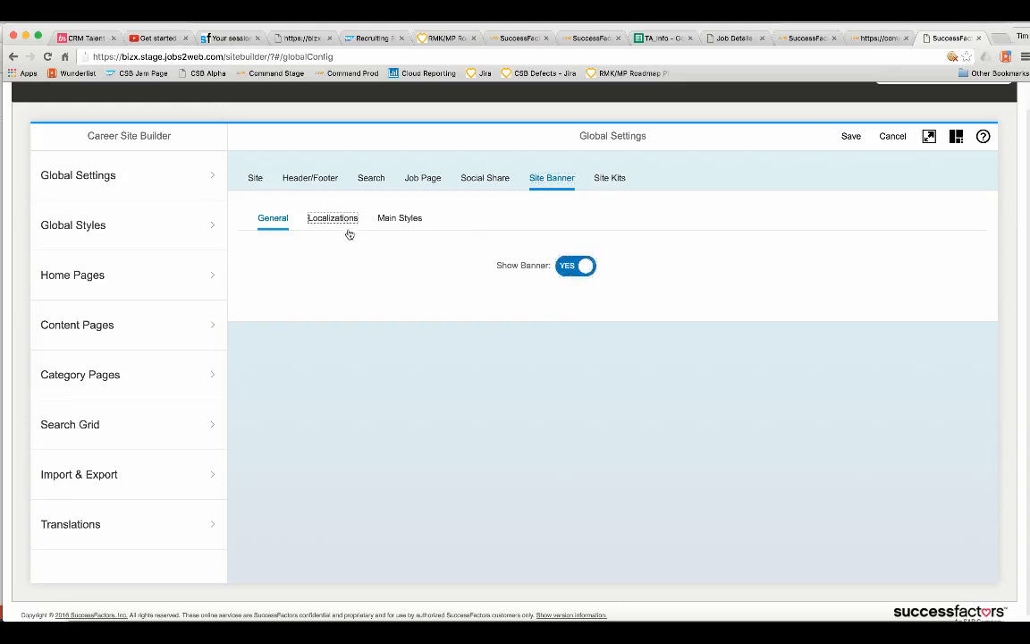
left_click(315, 211)
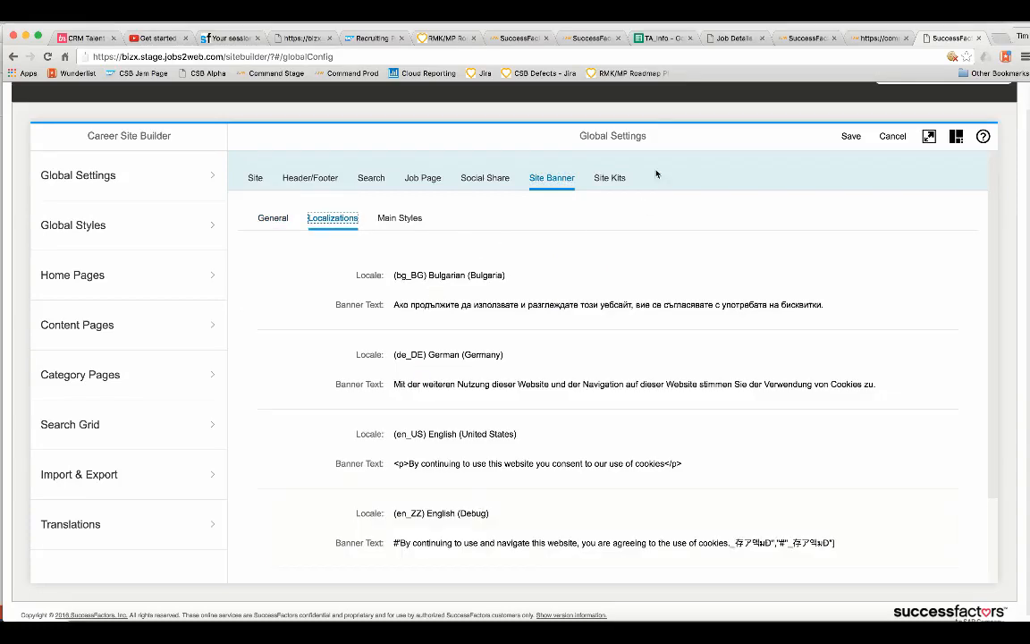
Examine which site kits are available for the career site without choosing one
left_click(621, 178)
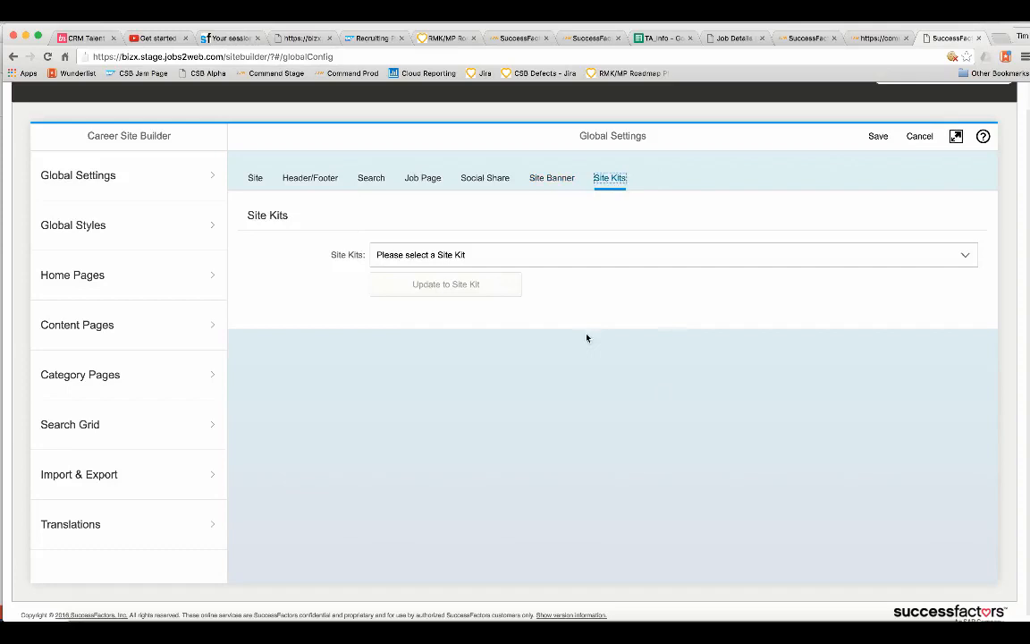
left_click(651, 255)
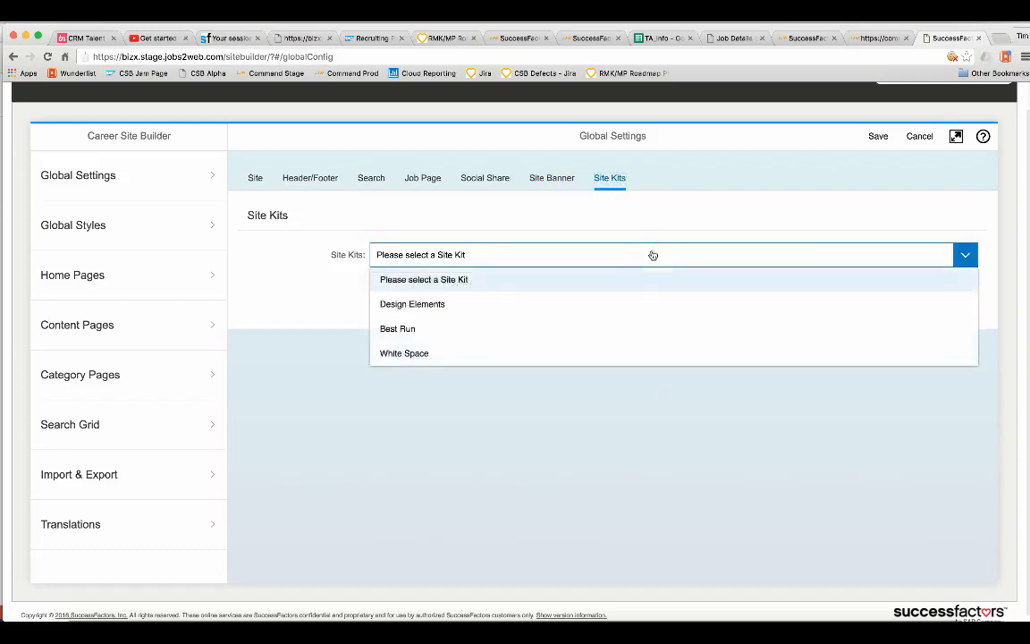
left_click(594, 235)
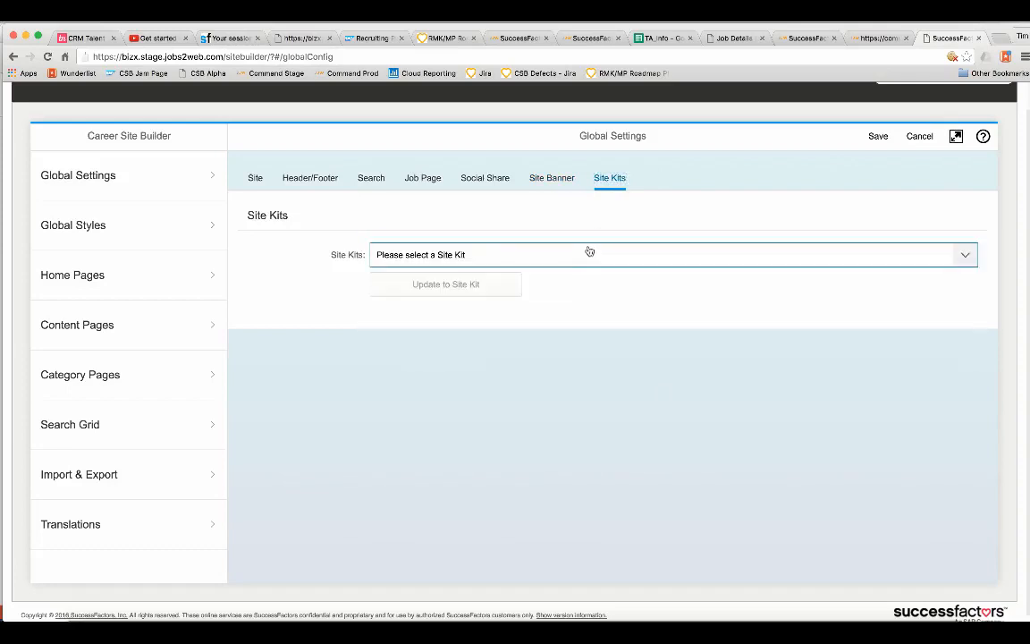
left_click(589, 255)
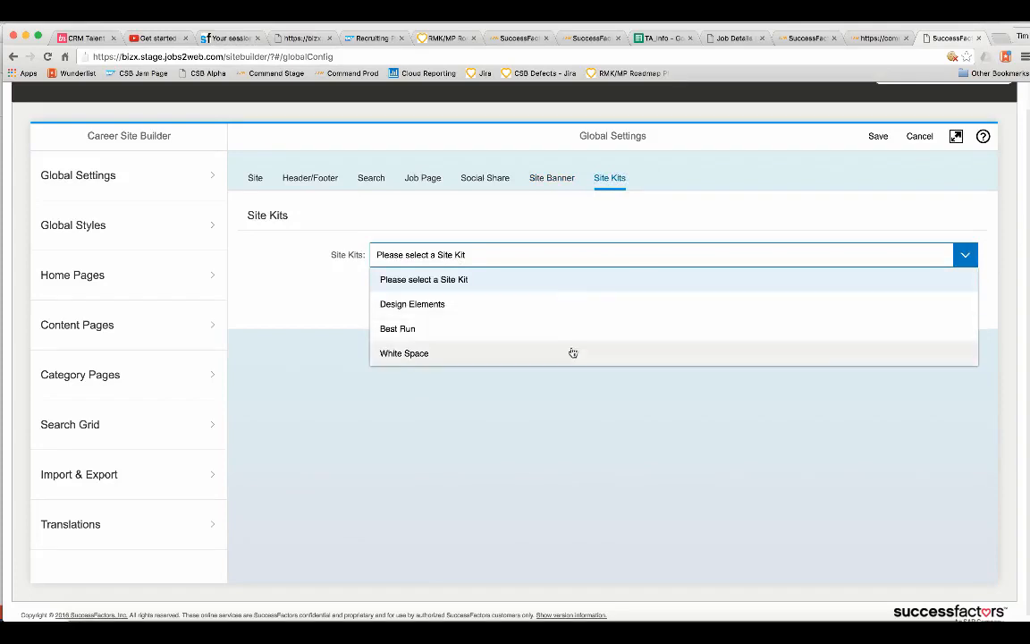
left_click(321, 298)
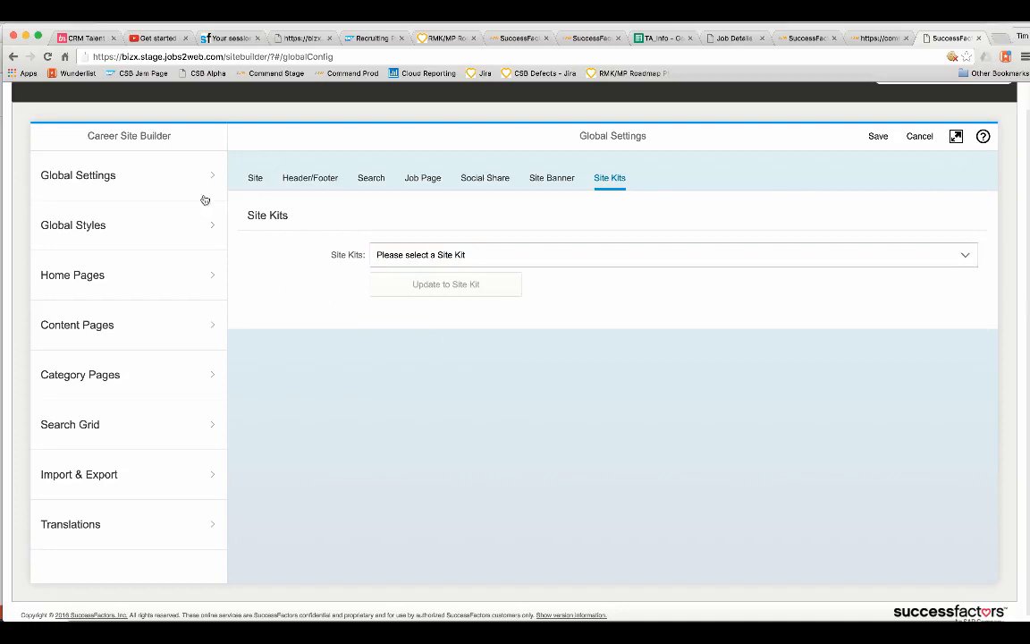
Open the Main Brand global style and look through its main, search, header and row footer styles
left_click(153, 219)
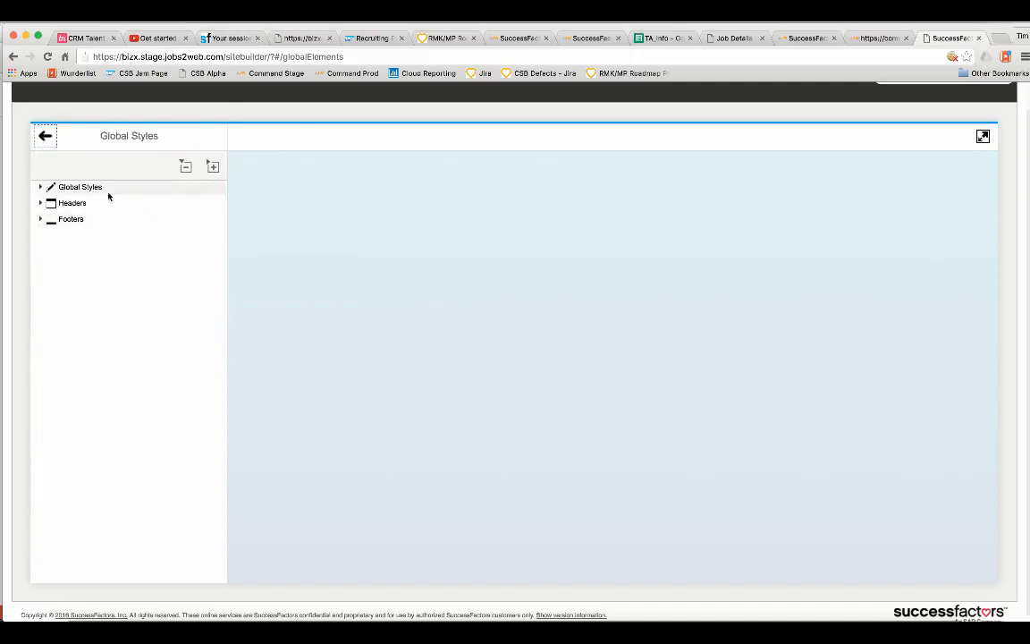
left_click(93, 193)
left_click(91, 202)
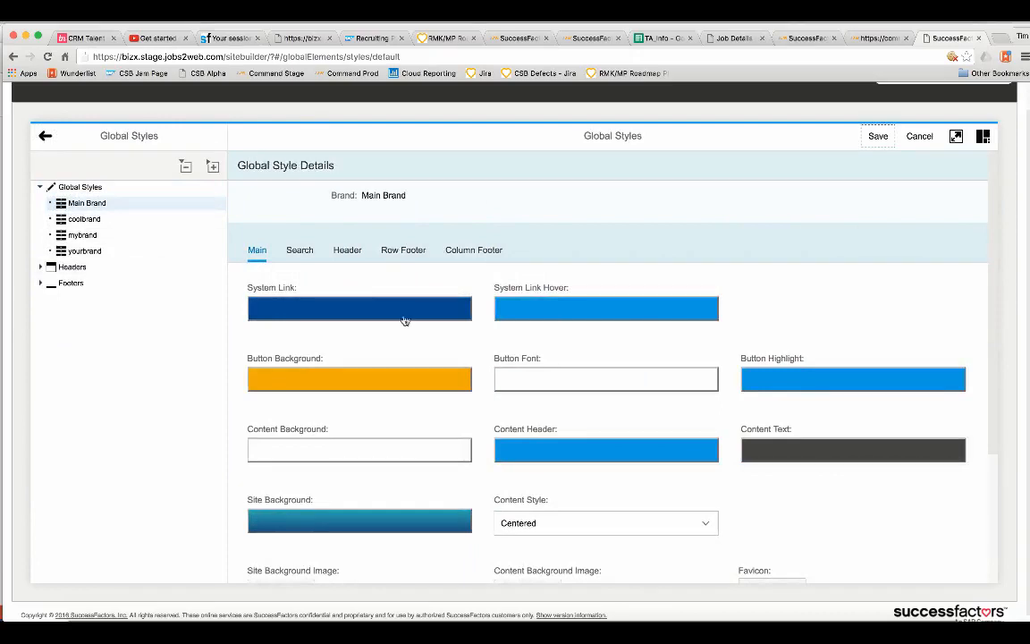
left_click(301, 251)
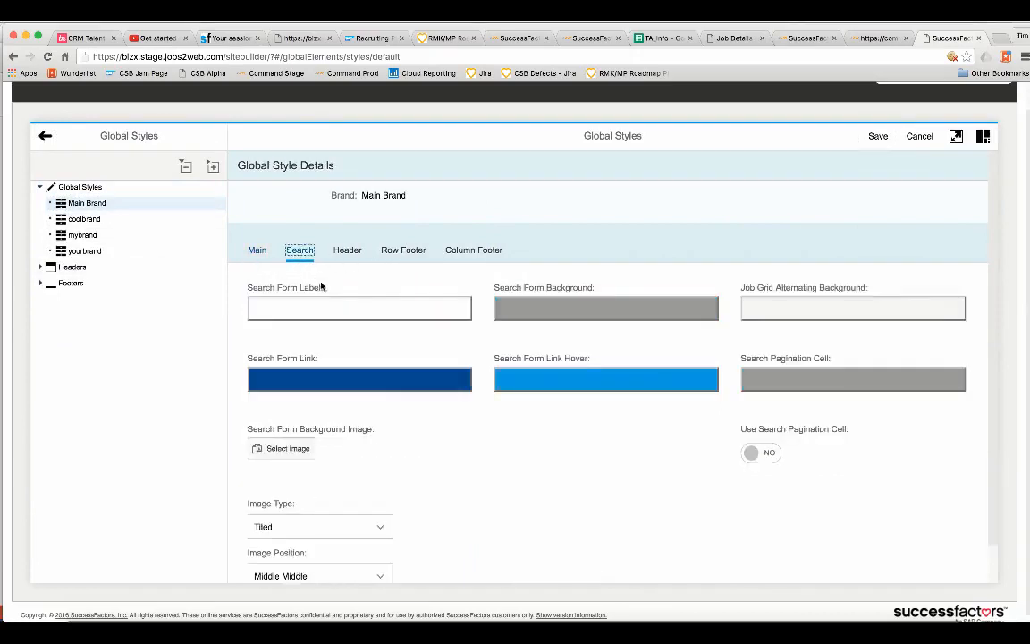
left_click(349, 251)
left_click(407, 251)
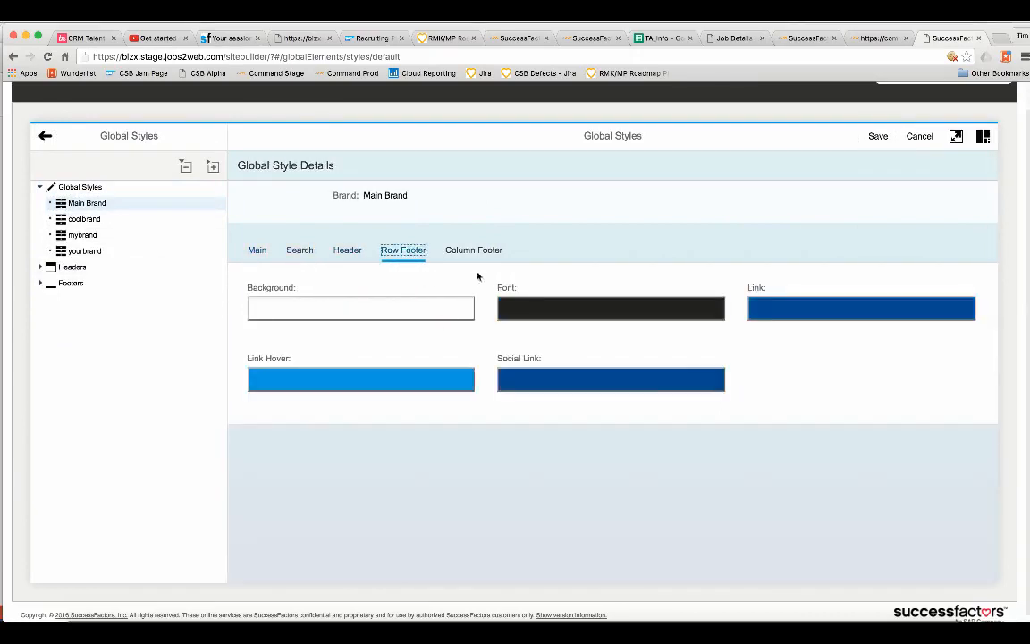
left_click(257, 250)
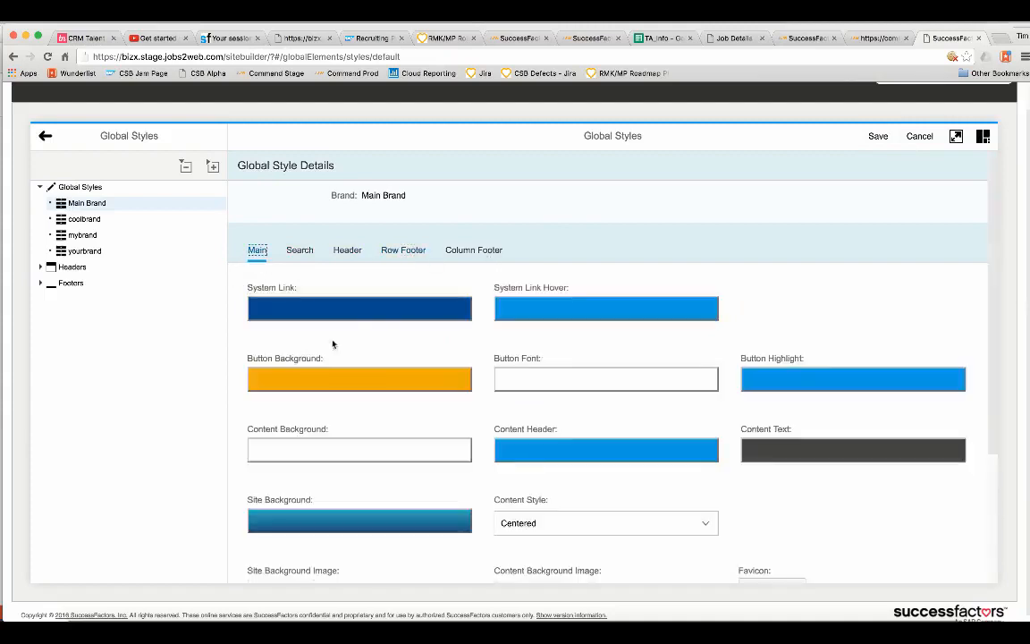
Add the solid red D82B2B to the color palette and apply it as Main Brand's System Link Hover color
scroll(541, 405, "down", 1)
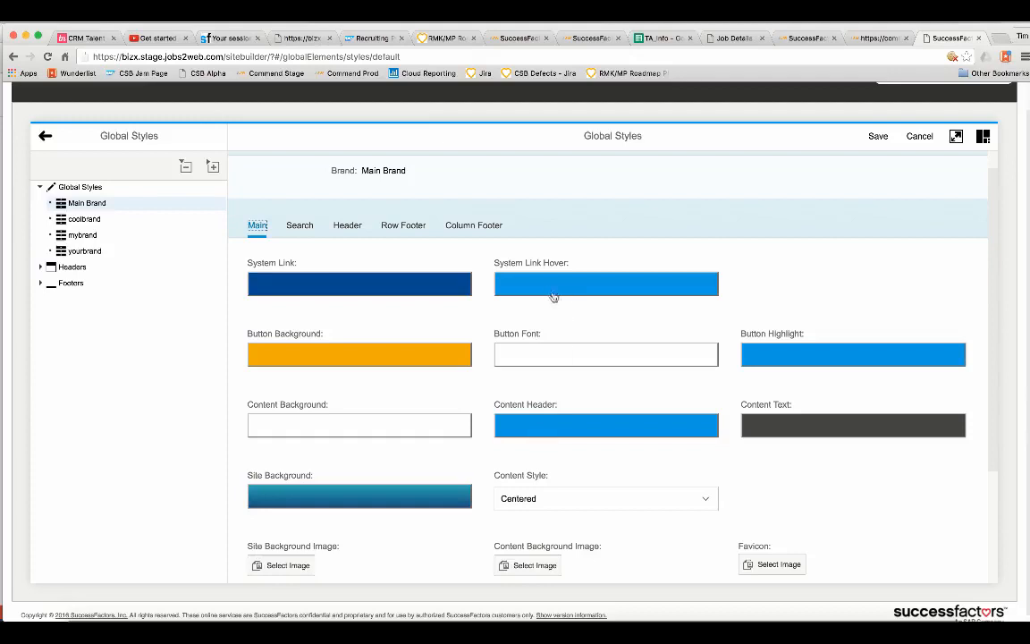
left_click(386, 284)
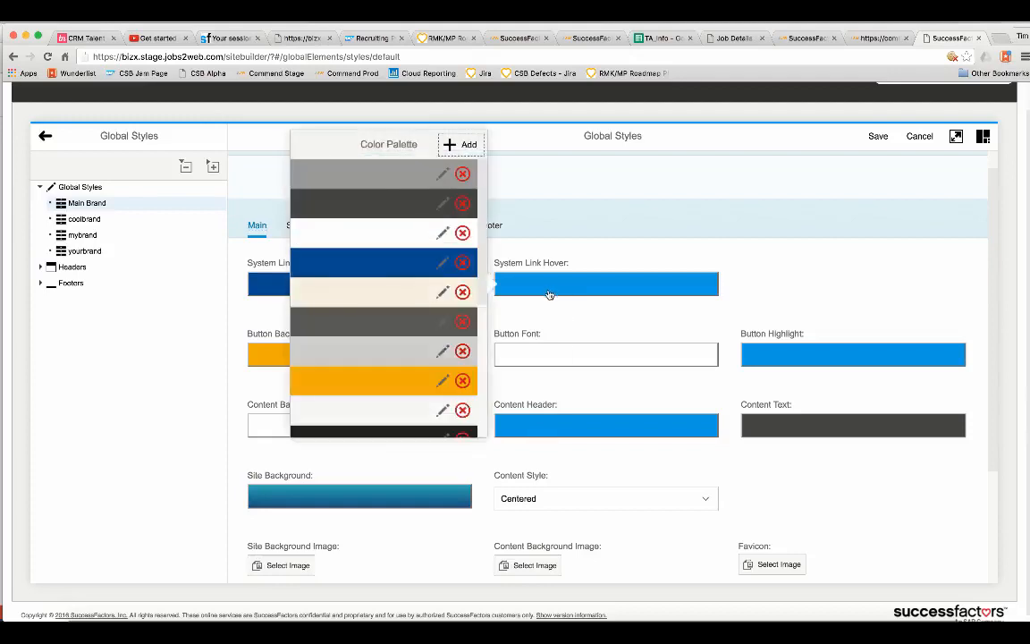
scroll(367, 325, "down", 5)
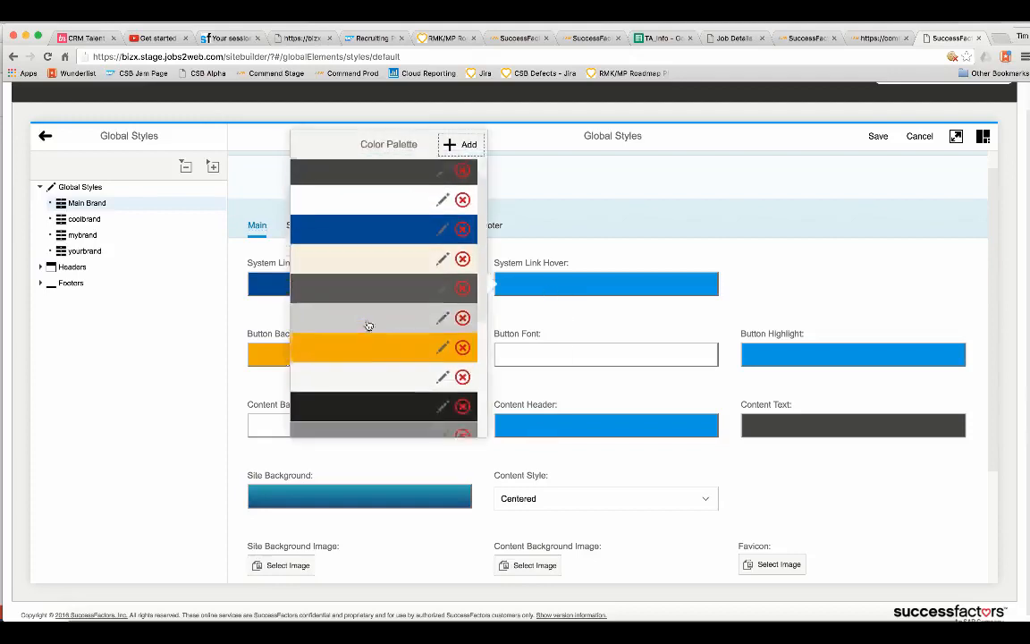
scroll(368, 325, "up", 5)
scroll(368, 325, "up", 2)
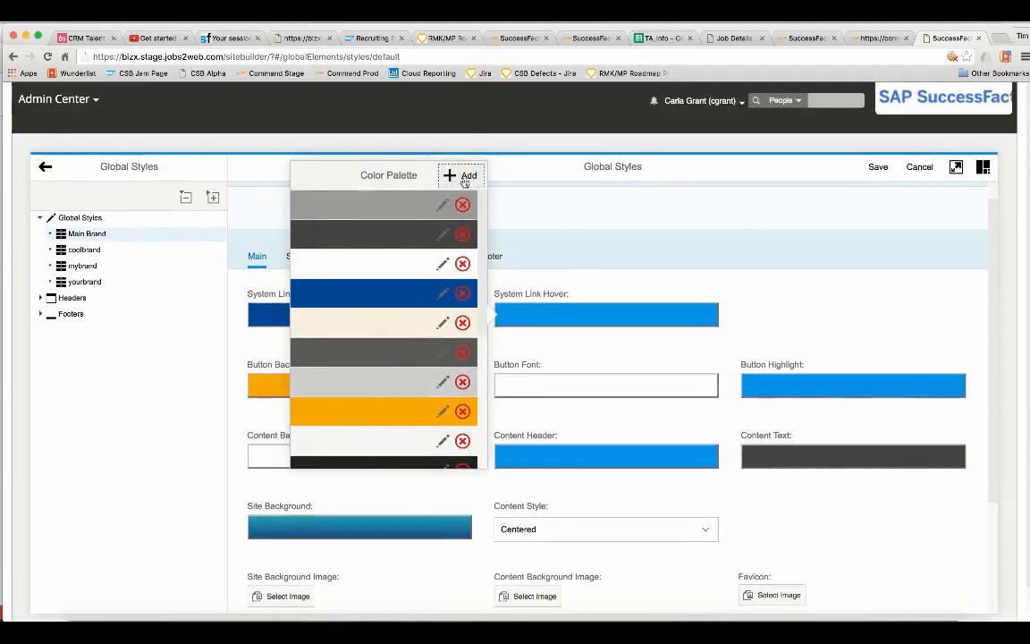
left_click(463, 172)
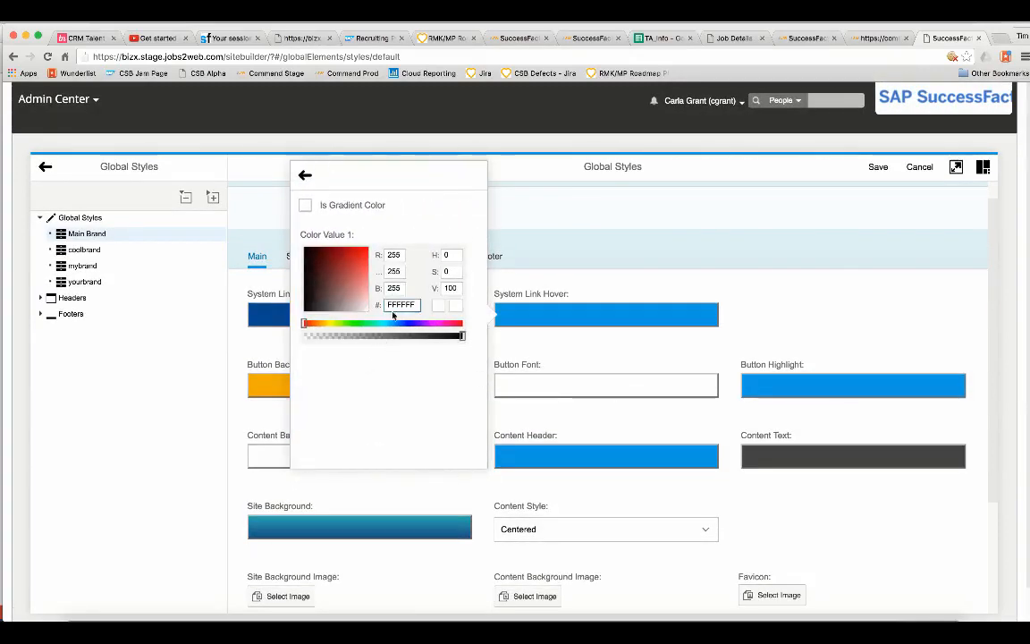
left_click(358, 258)
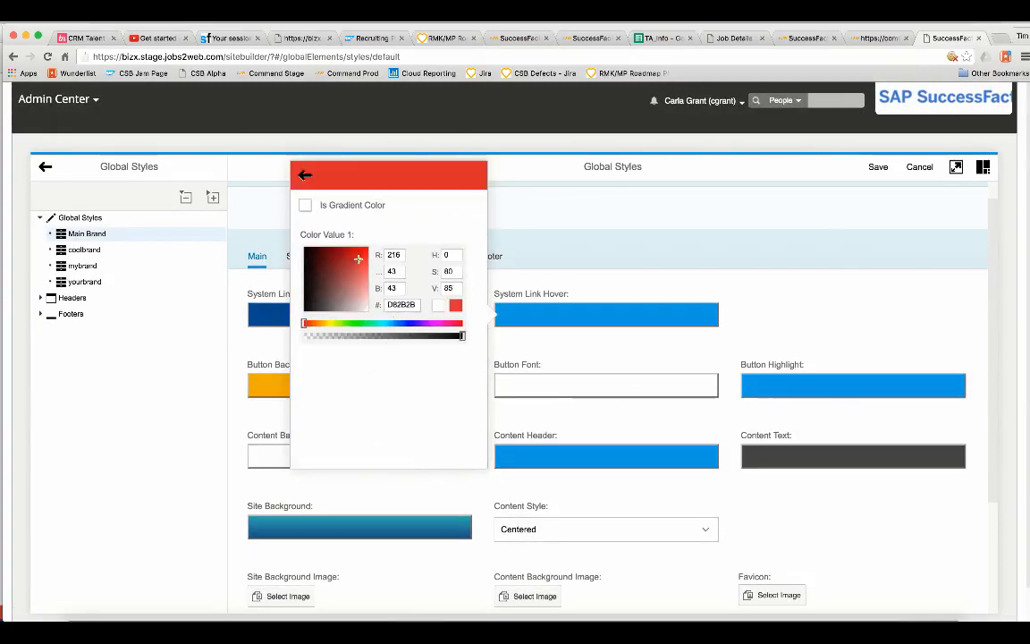
left_click(304, 174)
scroll(396, 391, "down", 5)
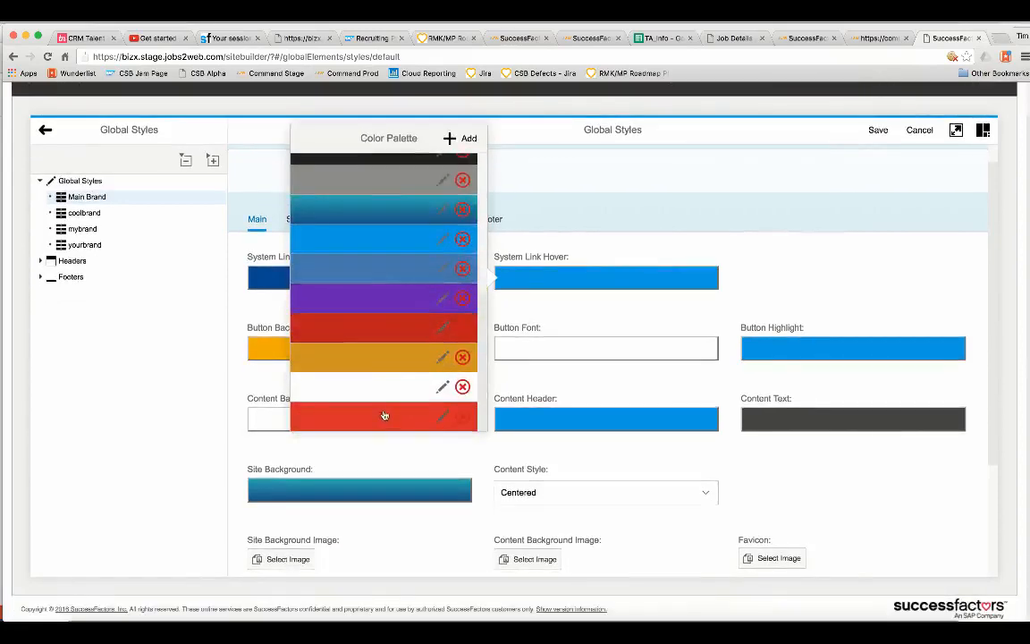
left_click(384, 416)
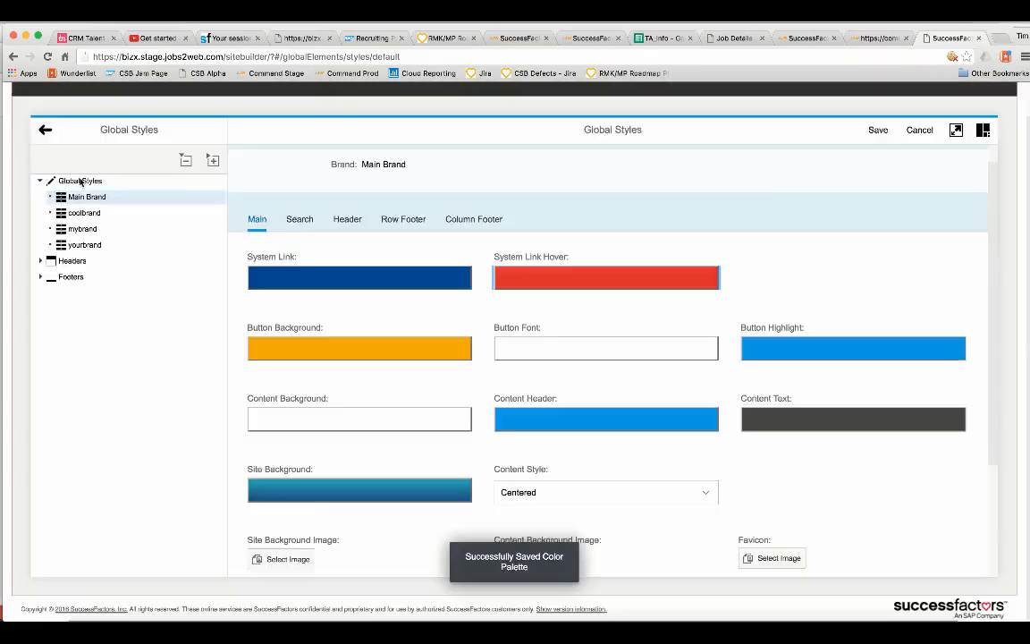
Open the English (United States) header of Main Brand and show the brands under the German header locale
left_click(71, 260)
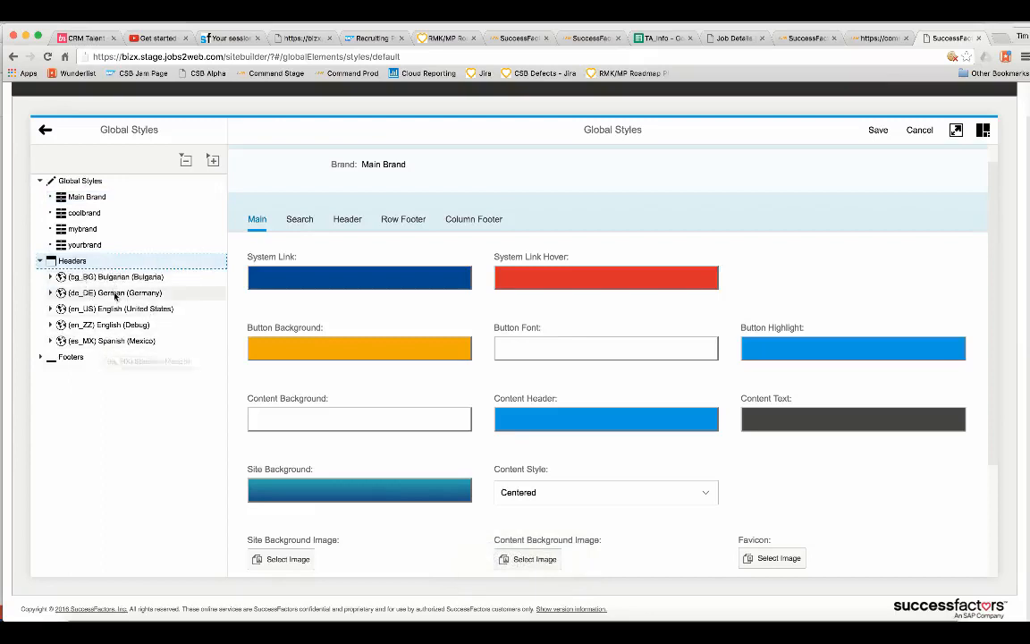
left_click(141, 312)
left_click(157, 328)
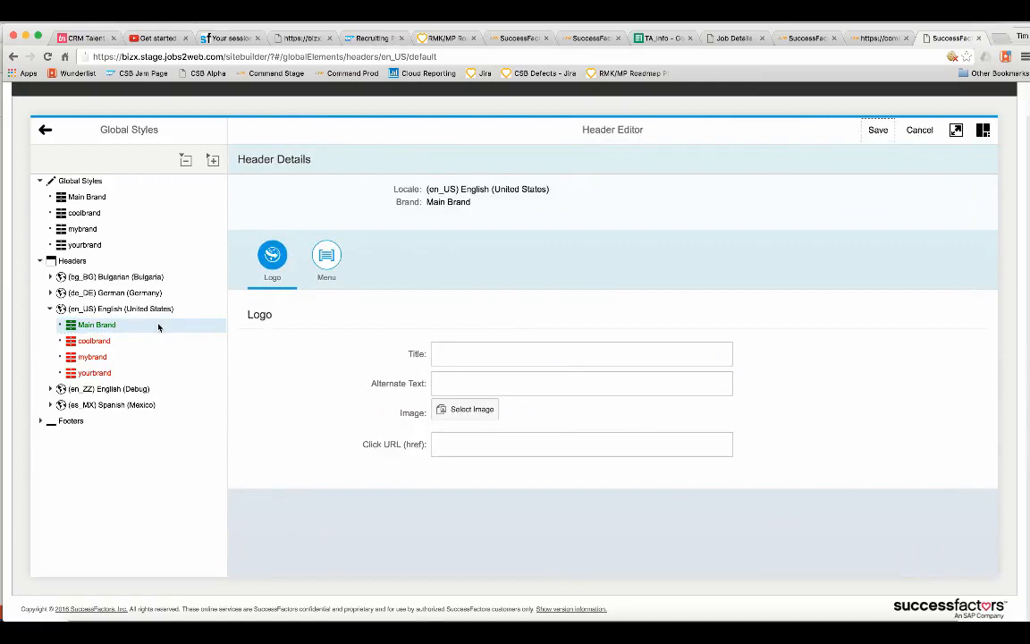
left_click(50, 295)
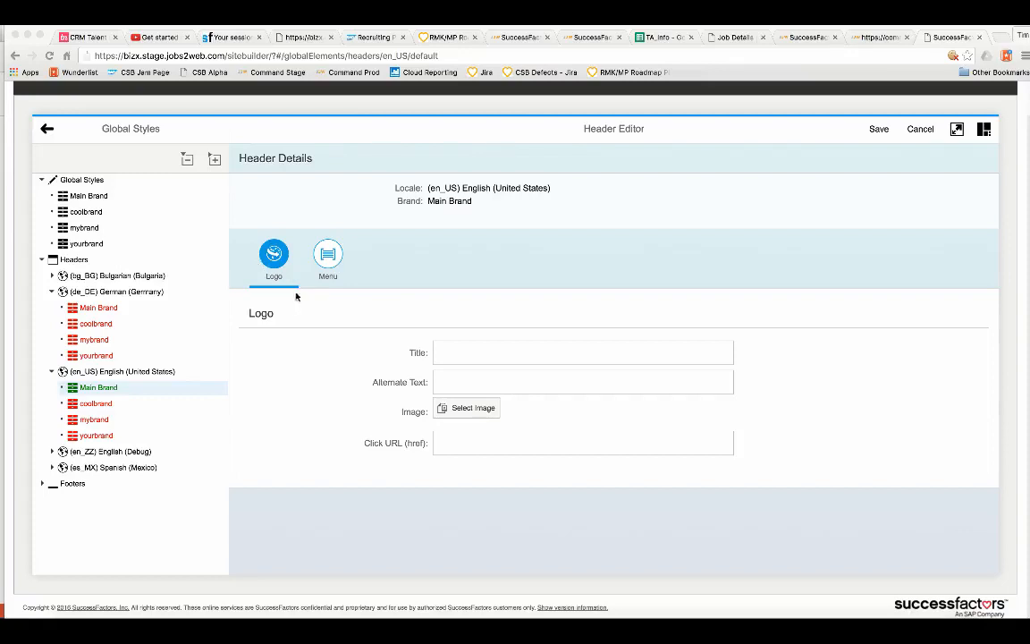
View the header's menu entries and try to move Featured Jobs to another place in the order
left_click(327, 256)
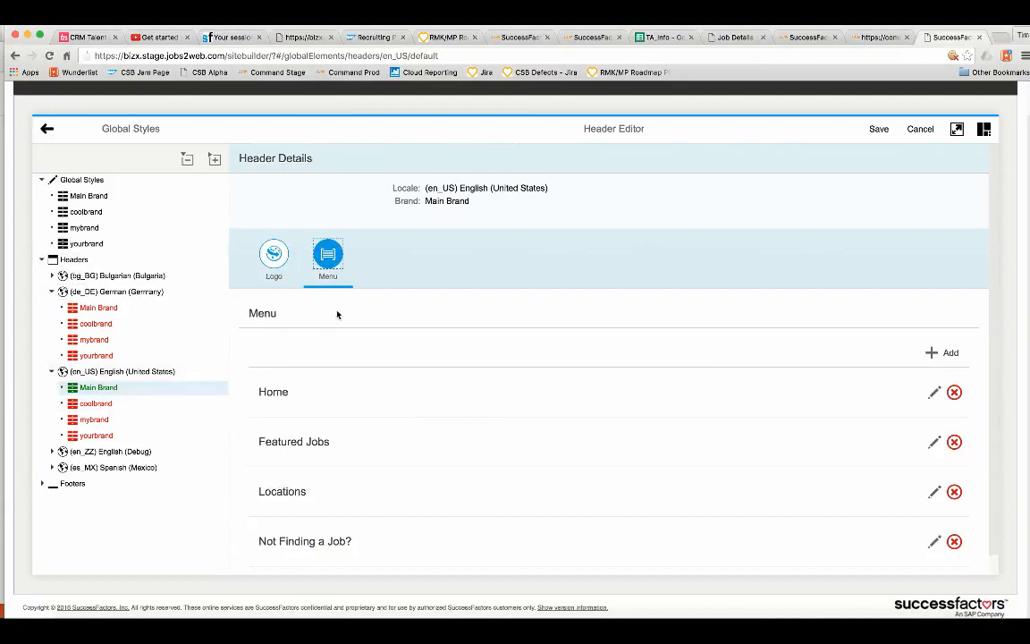
scroll(374, 429, "down", 1)
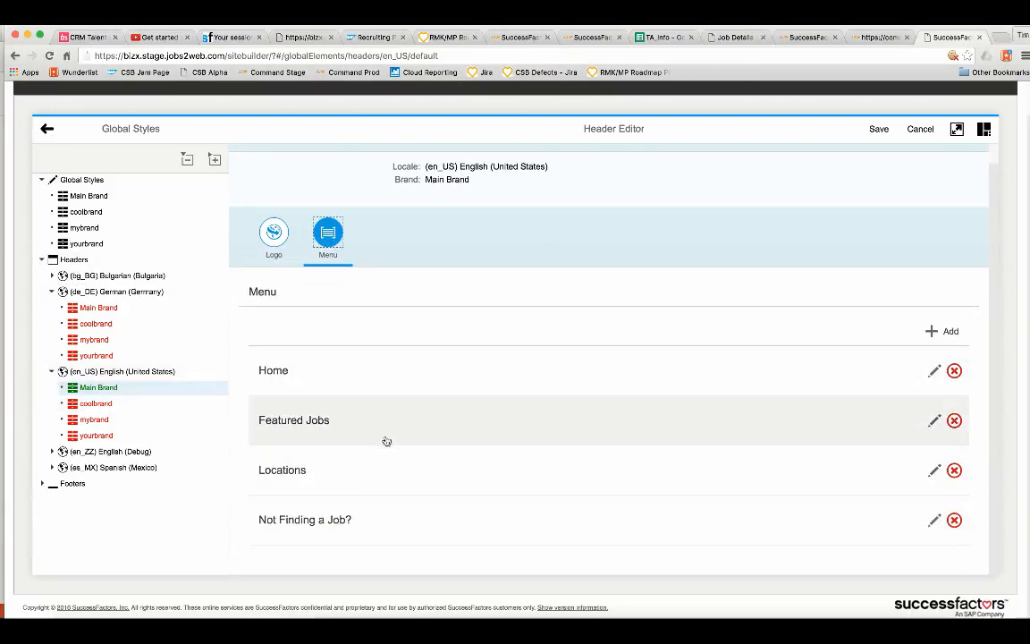
left_click_drag(387, 440, 383, 370)
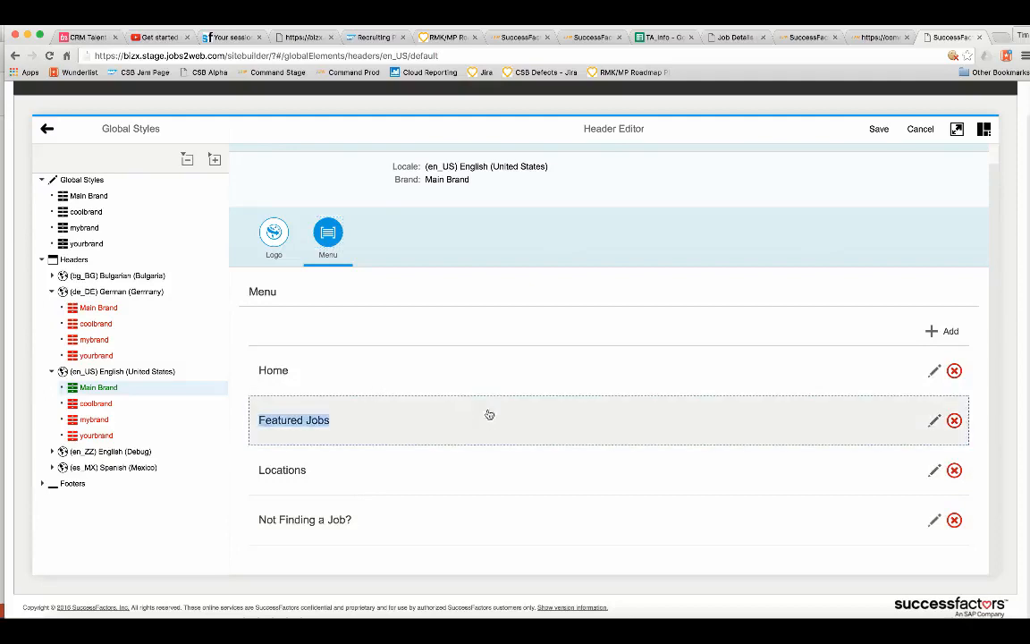
mouse_move(489, 414)
left_mouse_down()
mouse_move(480, 347)
mouse_move(484, 434)
left_mouse_up()
left_click(479, 373)
Review the header's logo settings, including its alternate text, image and click URL fields
left_click(274, 252)
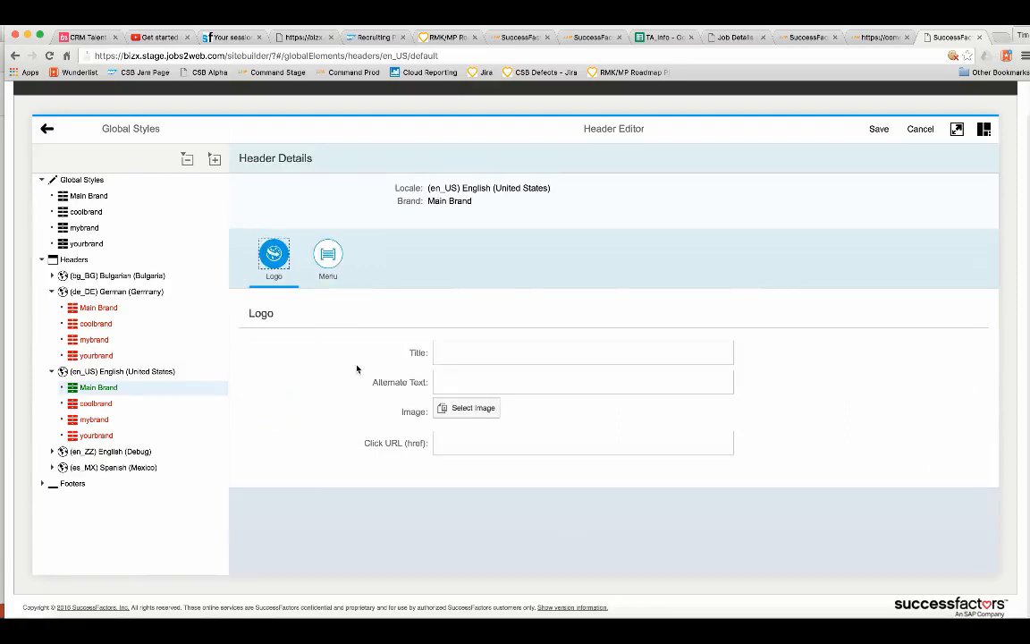
left_click(510, 376)
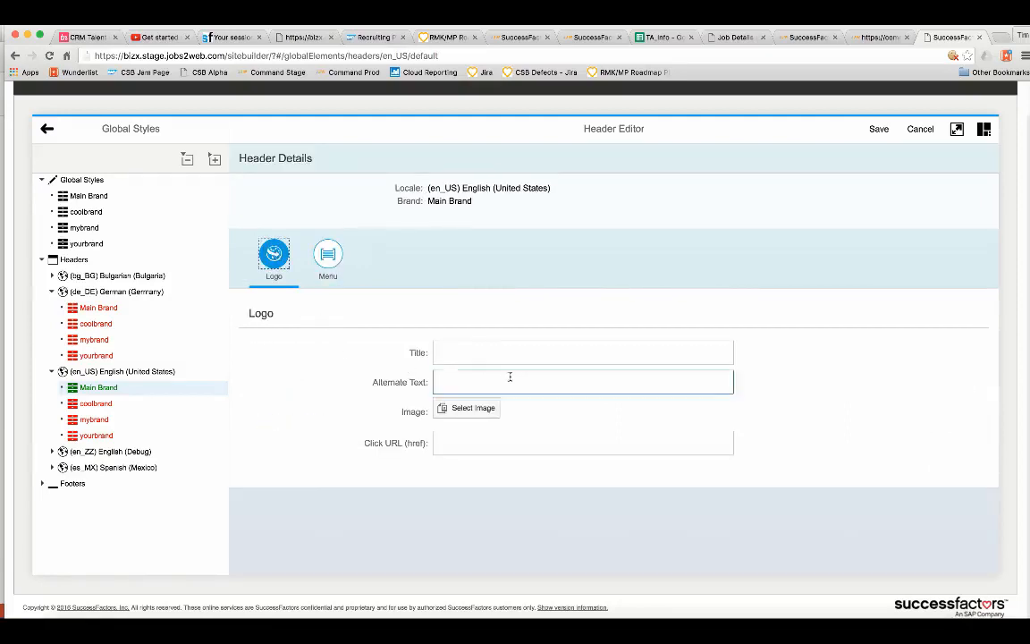
left_click(488, 411)
left_click(463, 447)
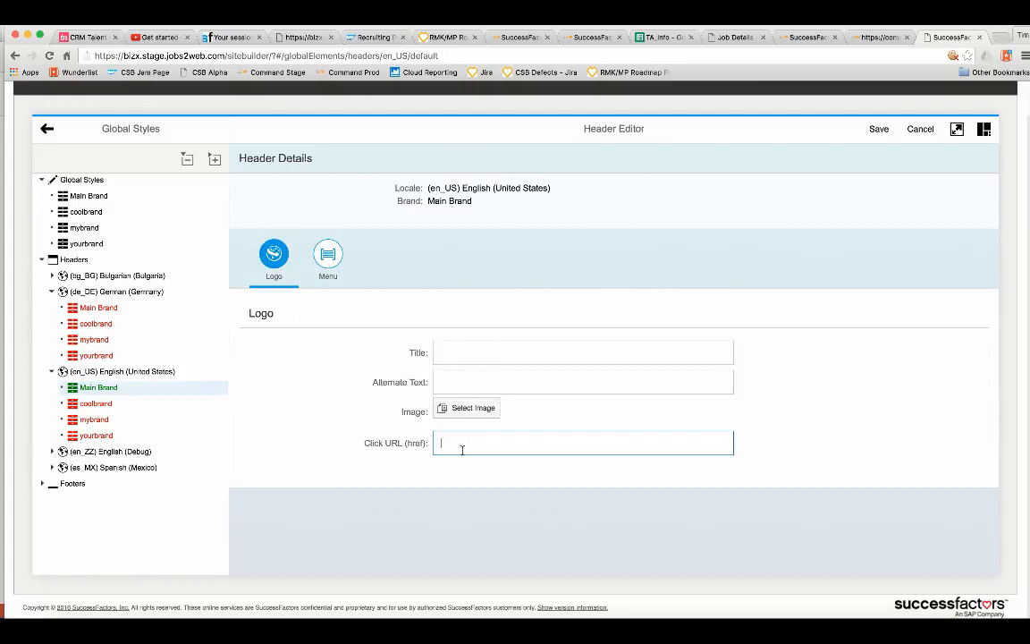
Open the Main Brand footer for the English (United States) locale
left_click(41, 484)
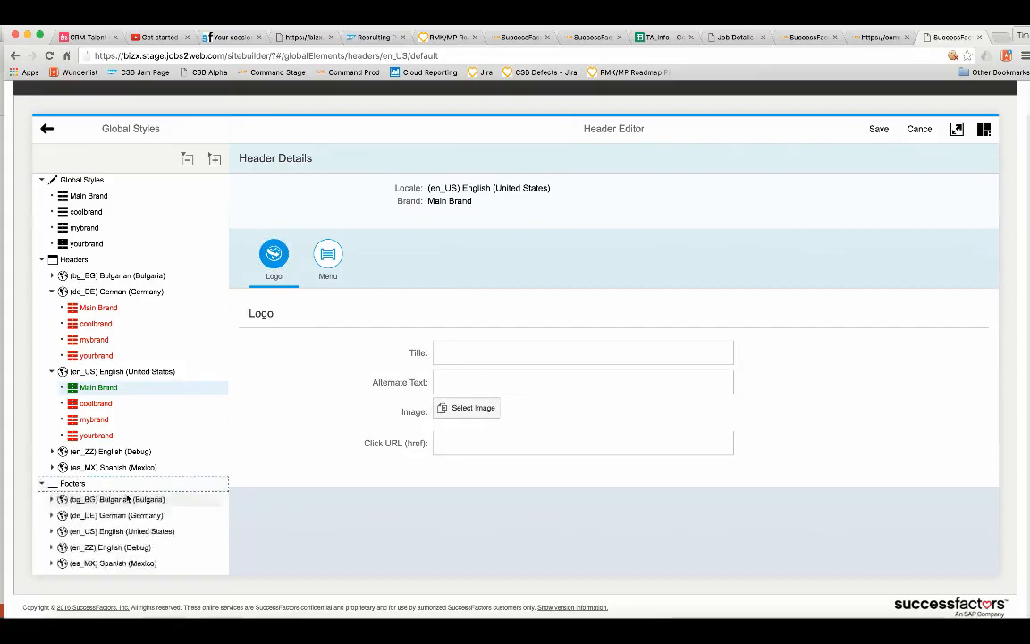
left_click(144, 530)
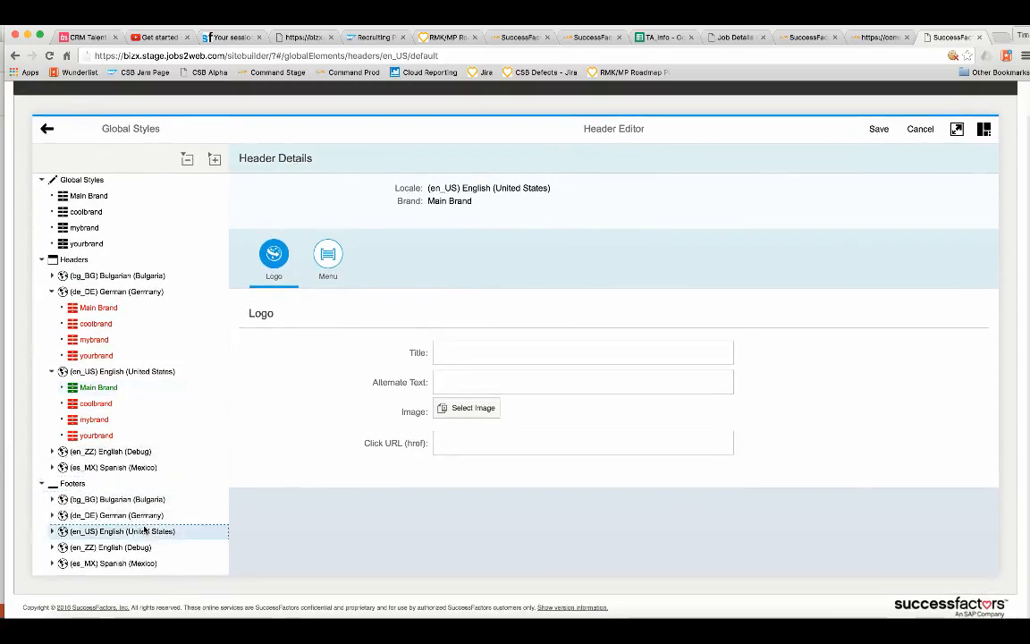
left_click(123, 536)
left_click(108, 551)
left_click(112, 535)
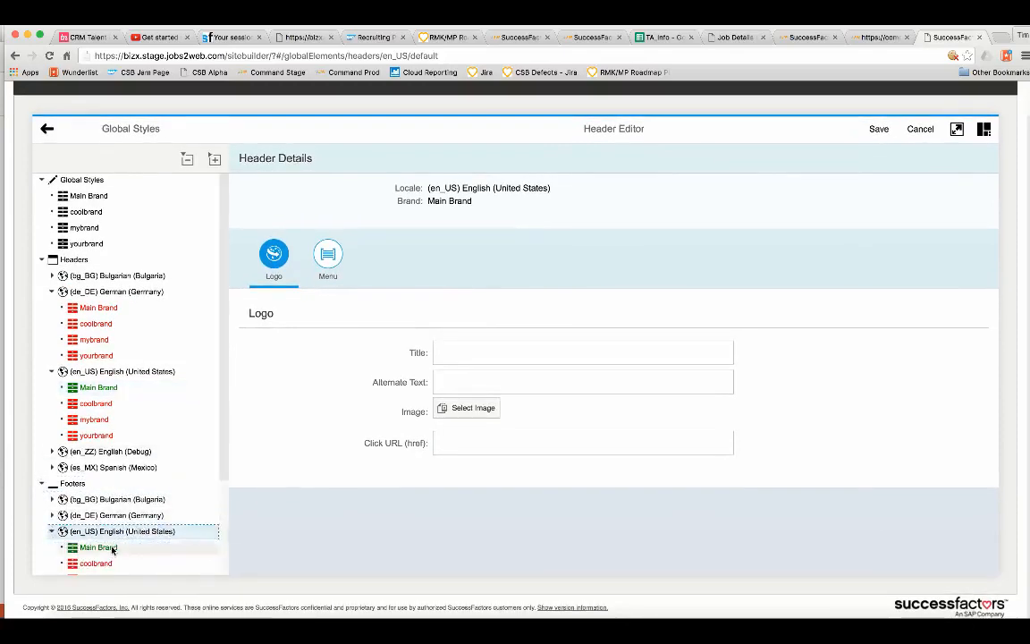
left_click(112, 548)
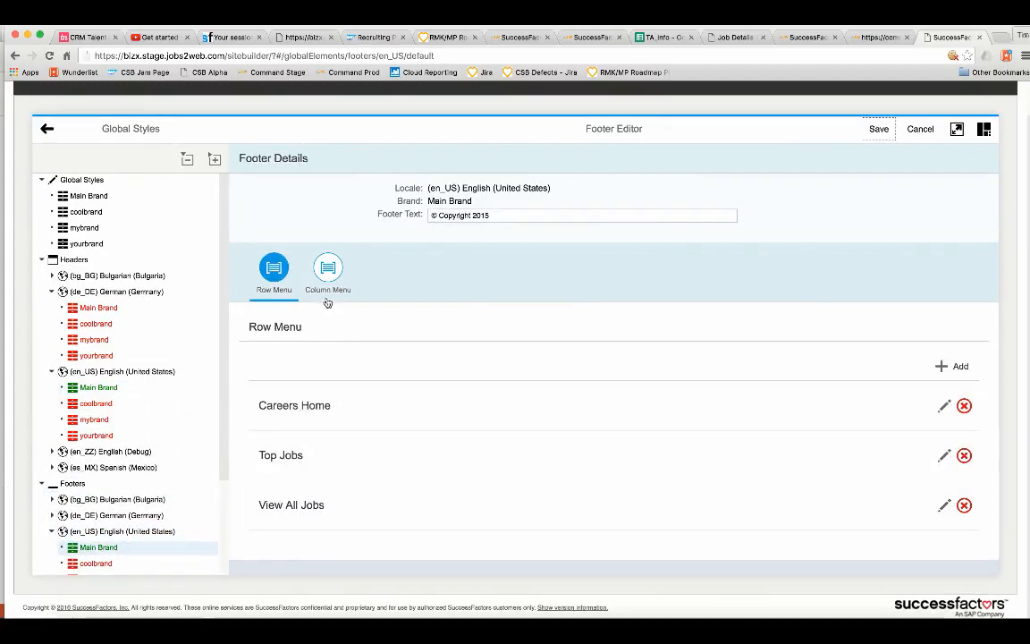
Start a List type link in the footer's column menu with the title and text Menu 1
left_click(327, 270)
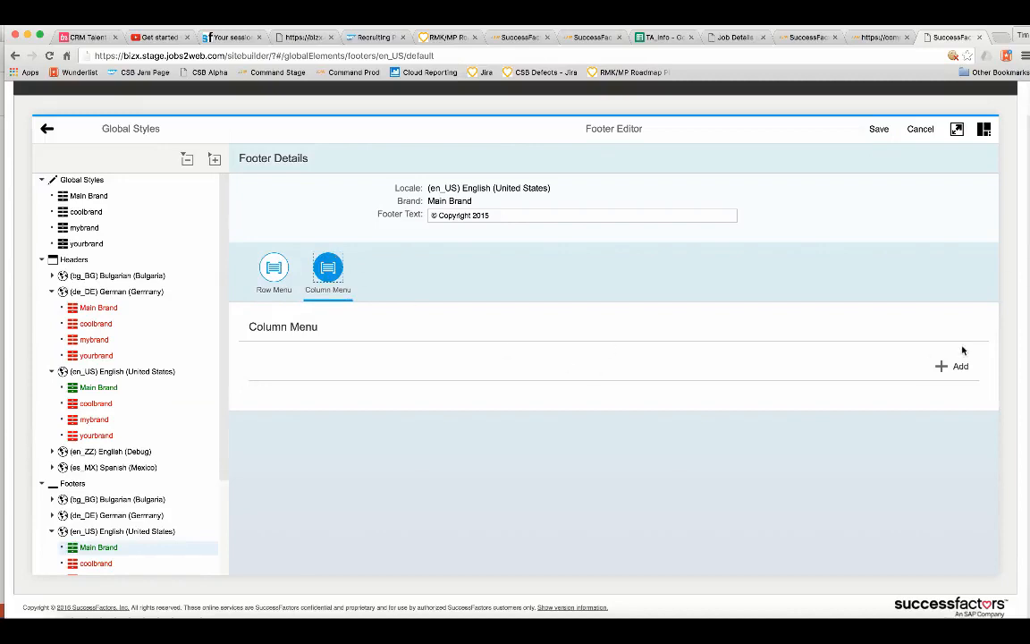
left_click(943, 366)
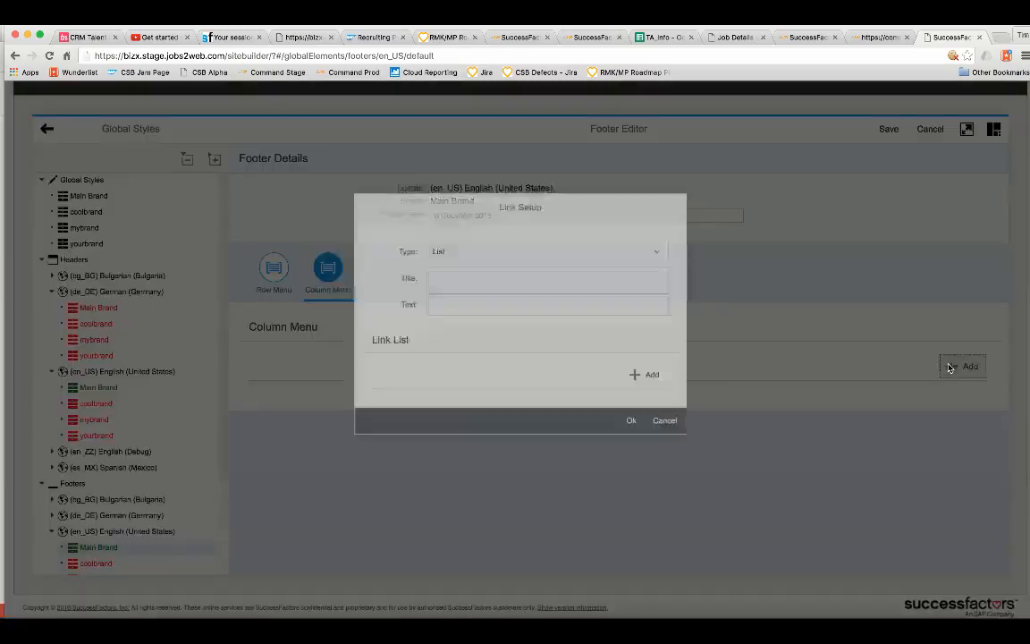
left_click(569, 278)
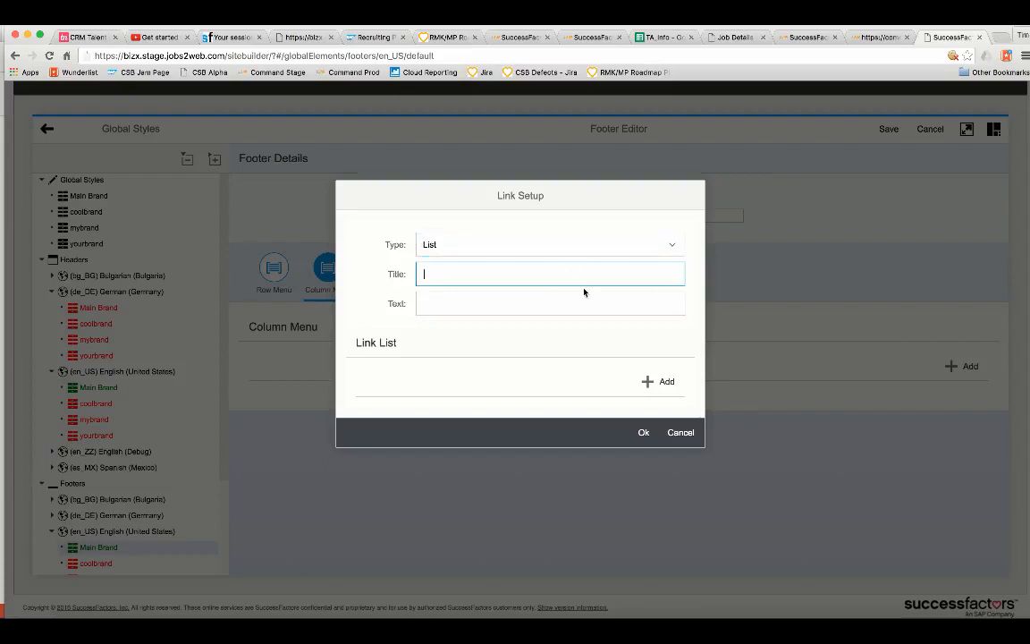
type("Menu 1")
key("Tab")
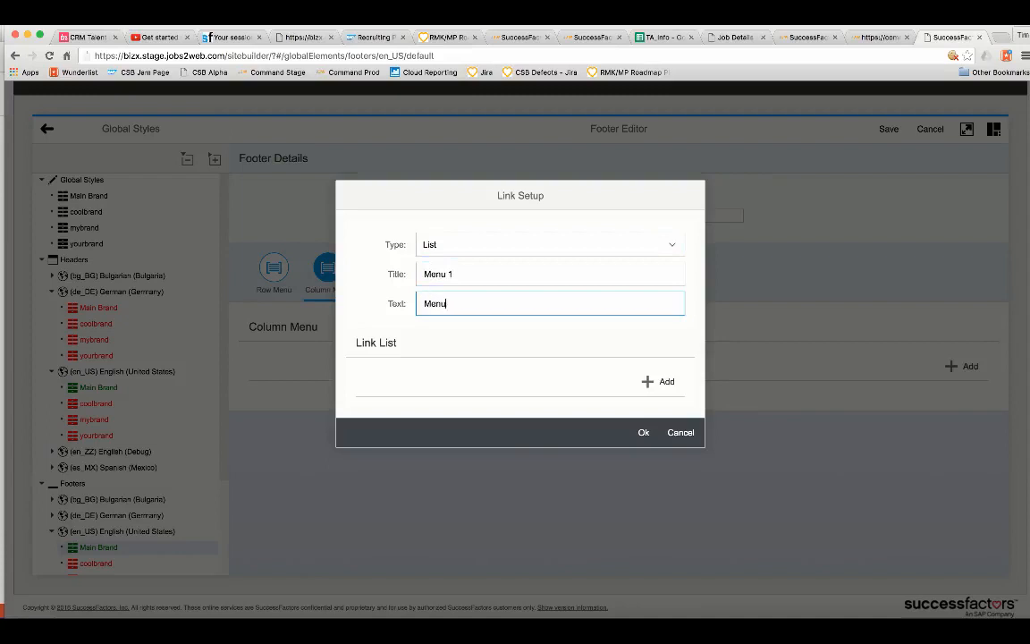
Add a category link for Engineering Jobs to the Menu 1 link list, accepting that its type is locked
left_click(657, 389)
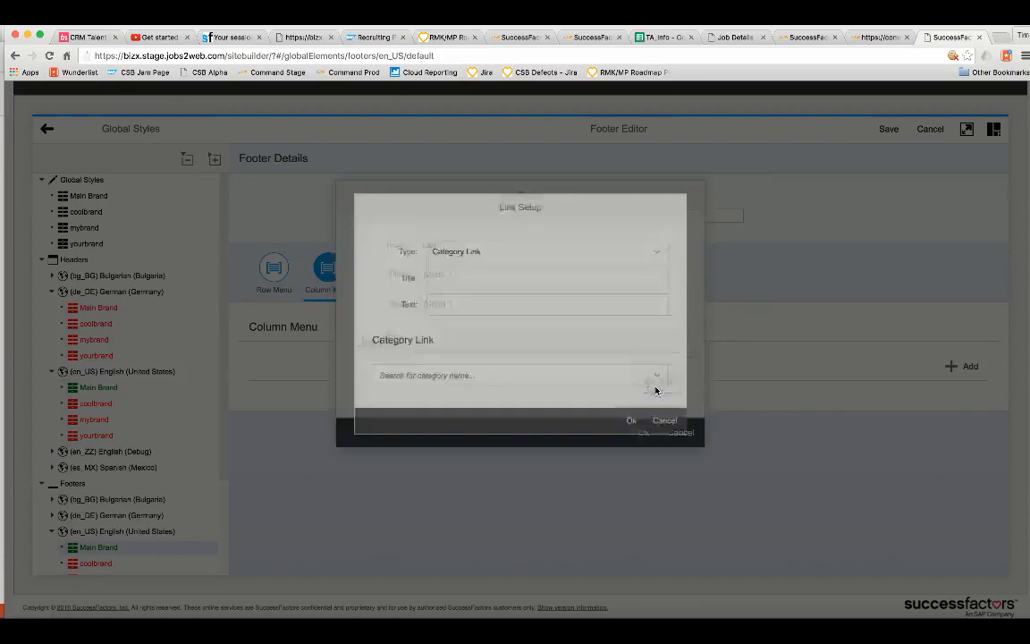
left_click(592, 268)
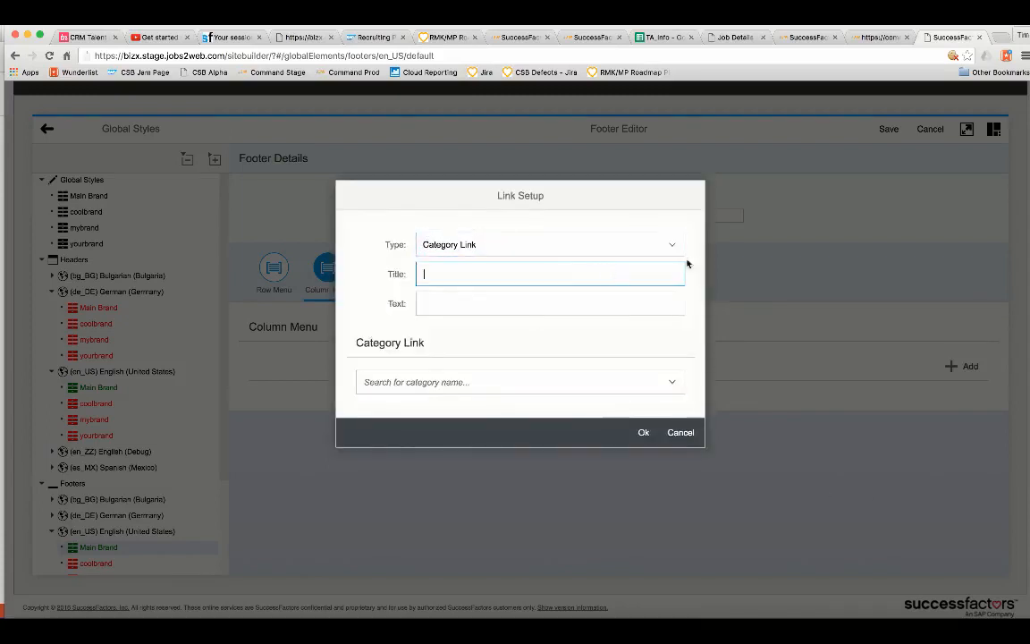
left_click(672, 381)
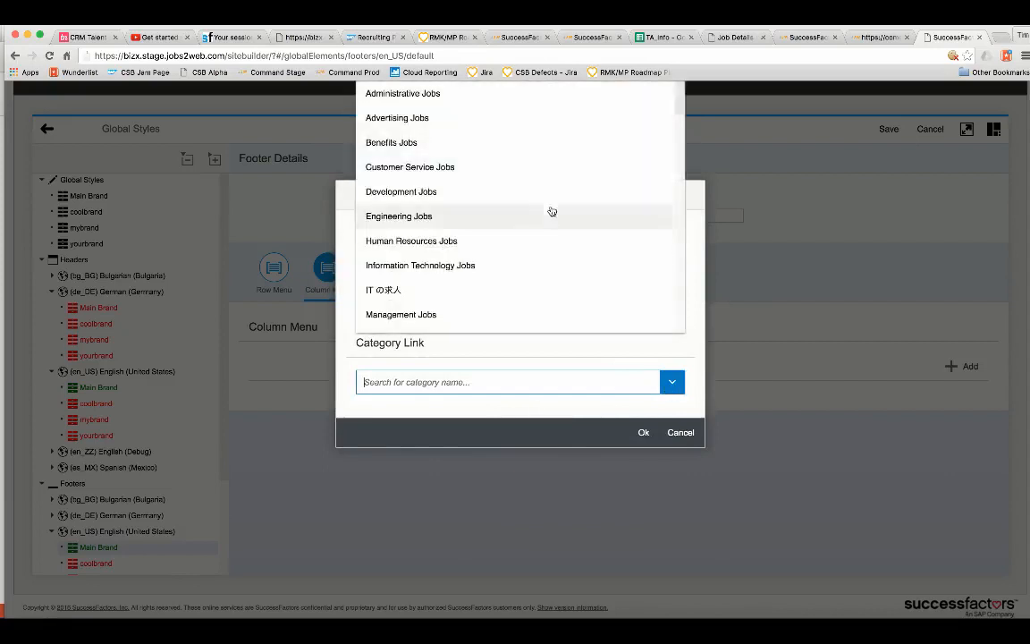
left_click(488, 217)
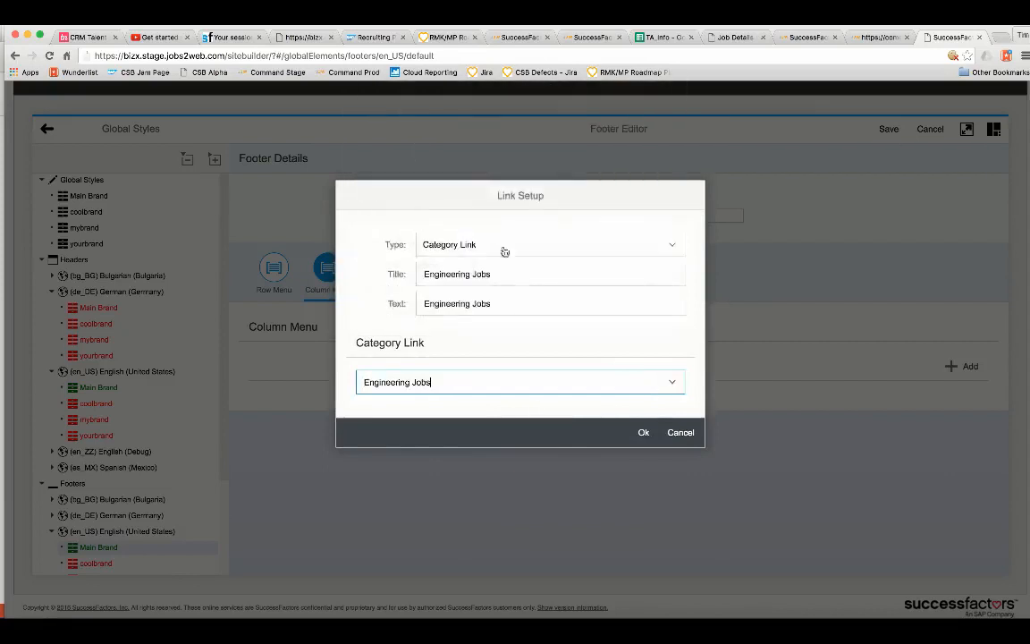
left_click(643, 434)
left_click(594, 345)
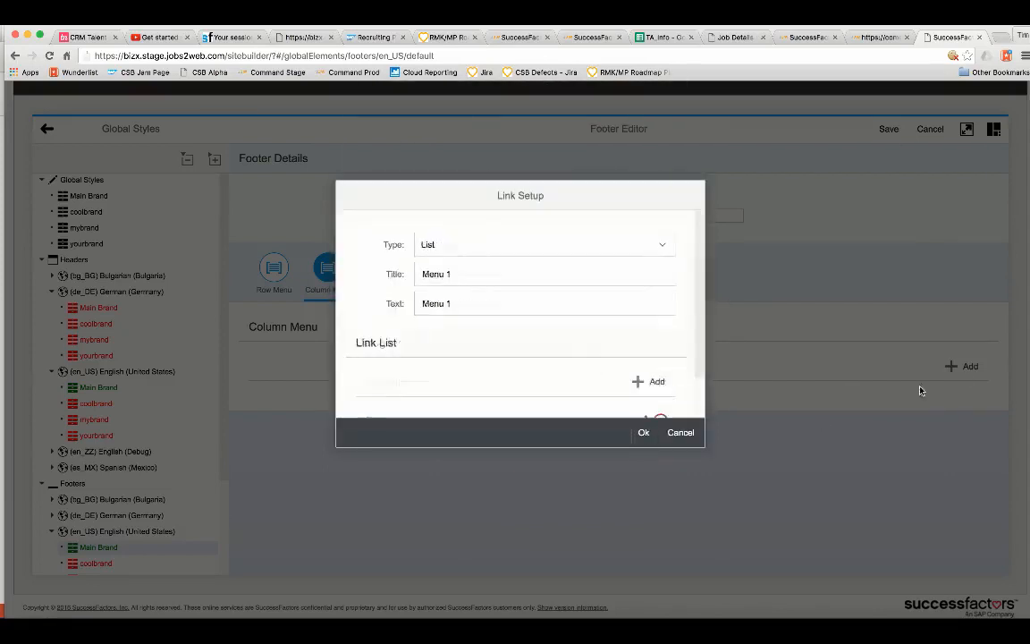
Add a category link for Information Technology Jobs to the Menu 1 list and save the menu, accepting that the link types are locked
left_click(662, 357)
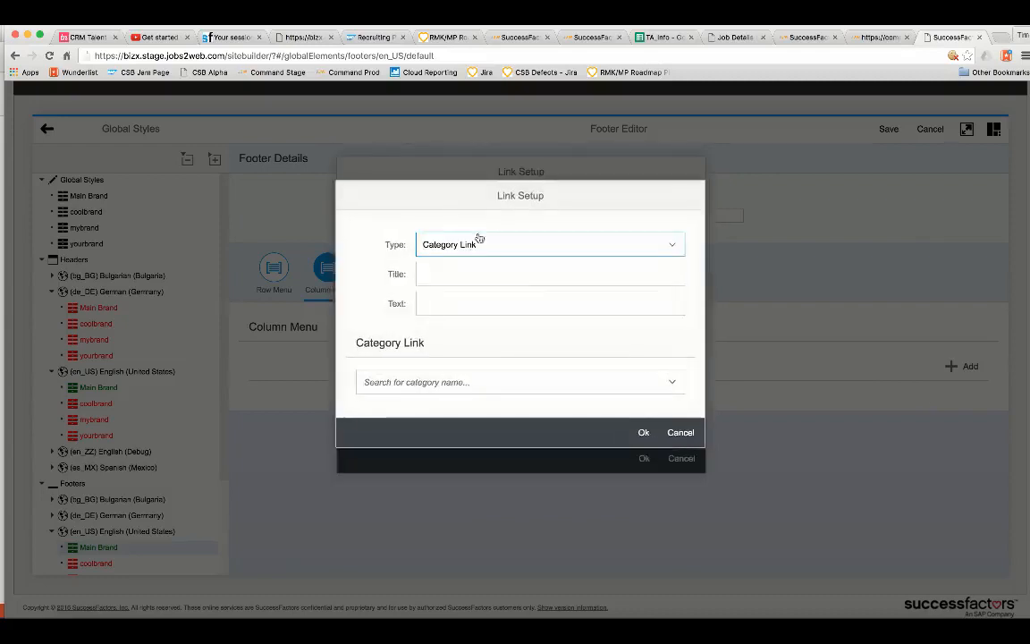
left_click(672, 383)
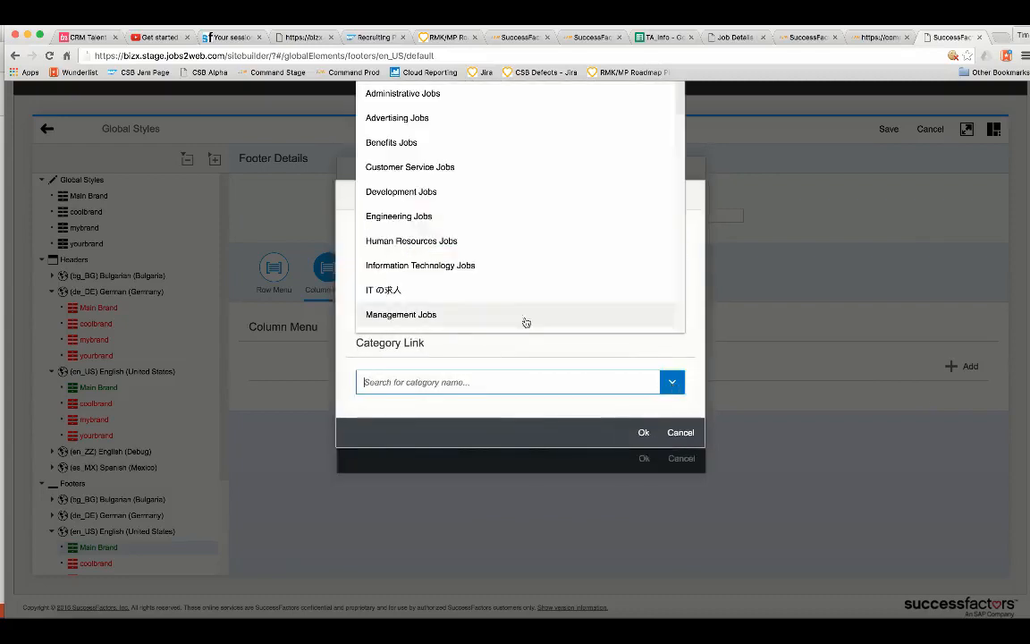
left_click(462, 266)
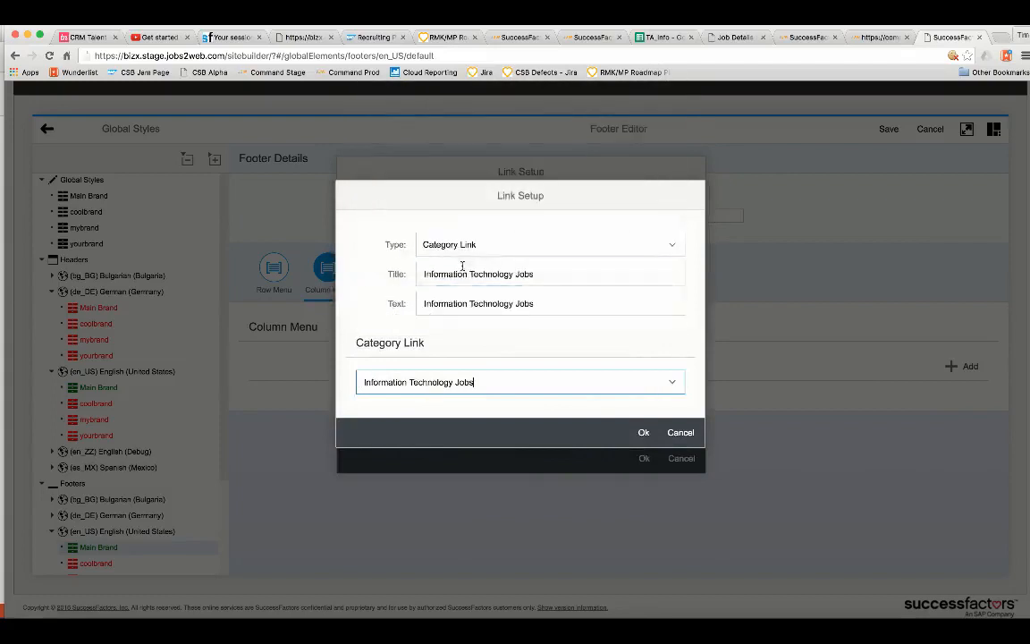
left_click(644, 431)
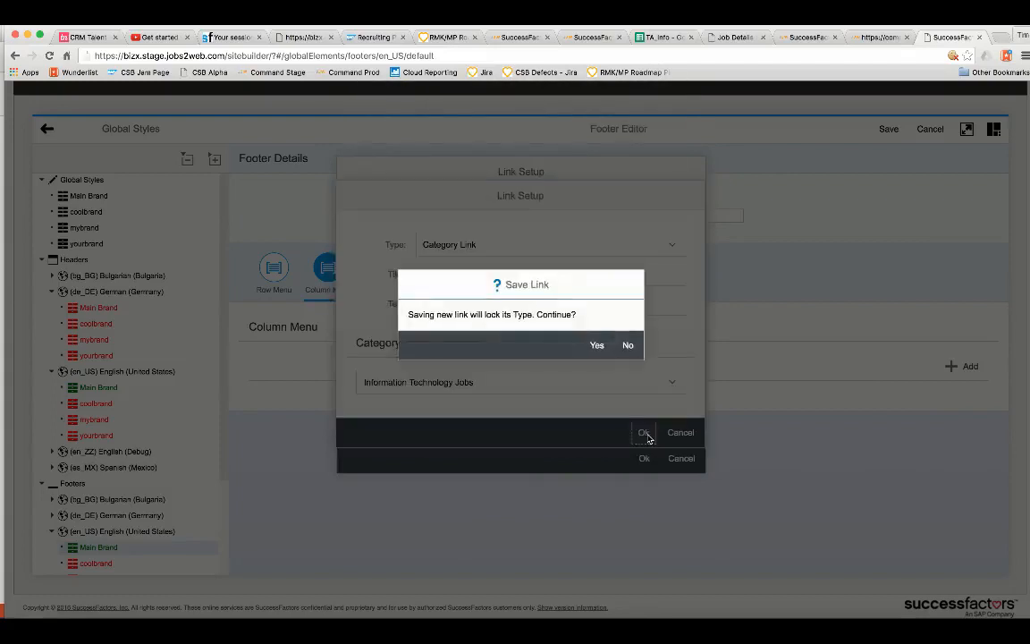
left_click(609, 342)
left_click(642, 510)
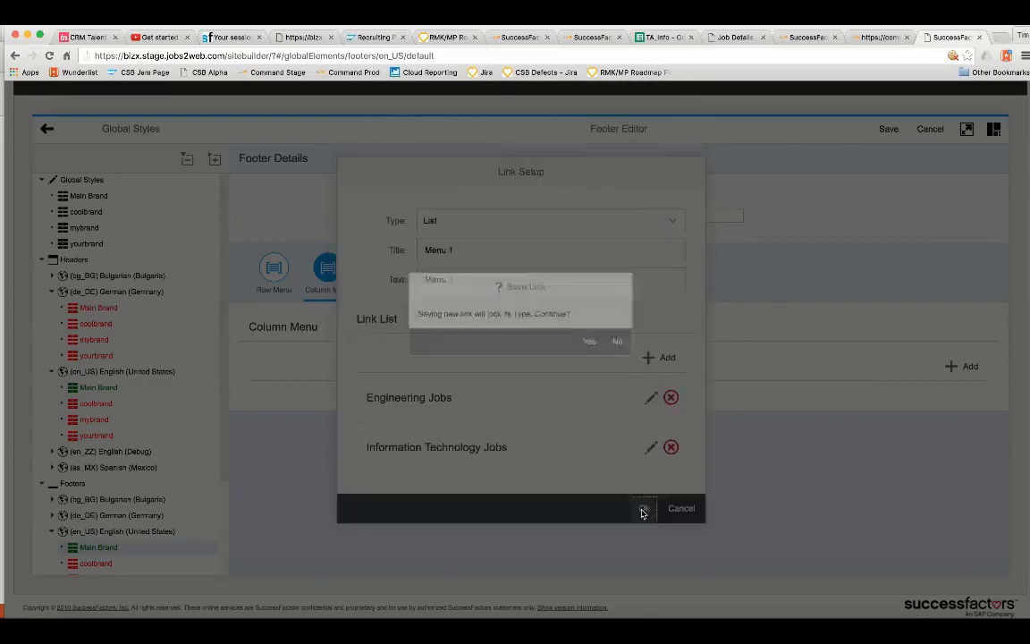
left_click(590, 343)
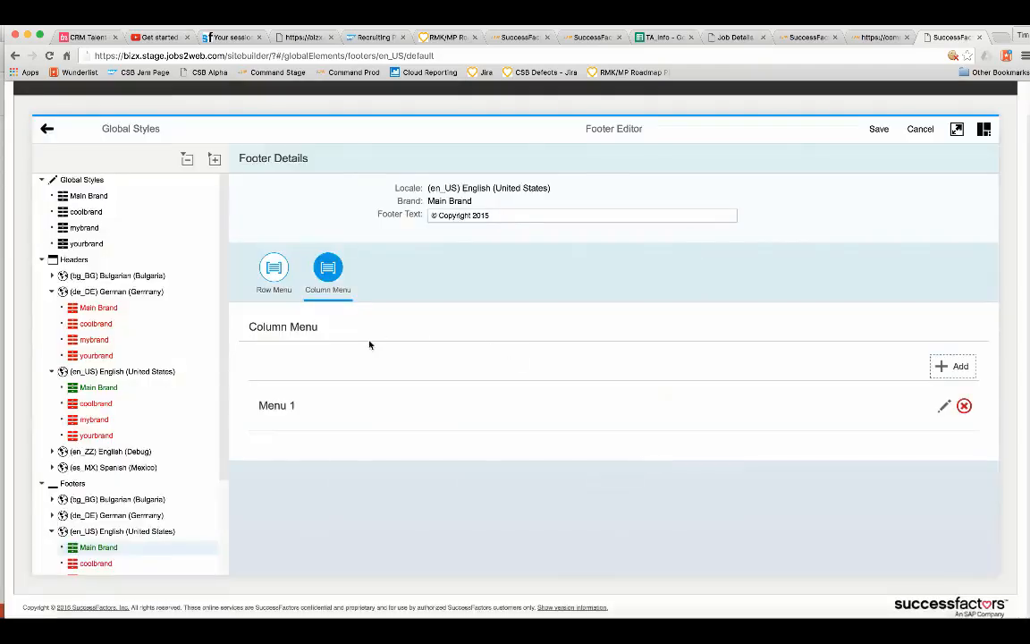
Leave the footer editor and open the Main Brand home page for the English (United States) locale
scroll(198, 407, "down", 3)
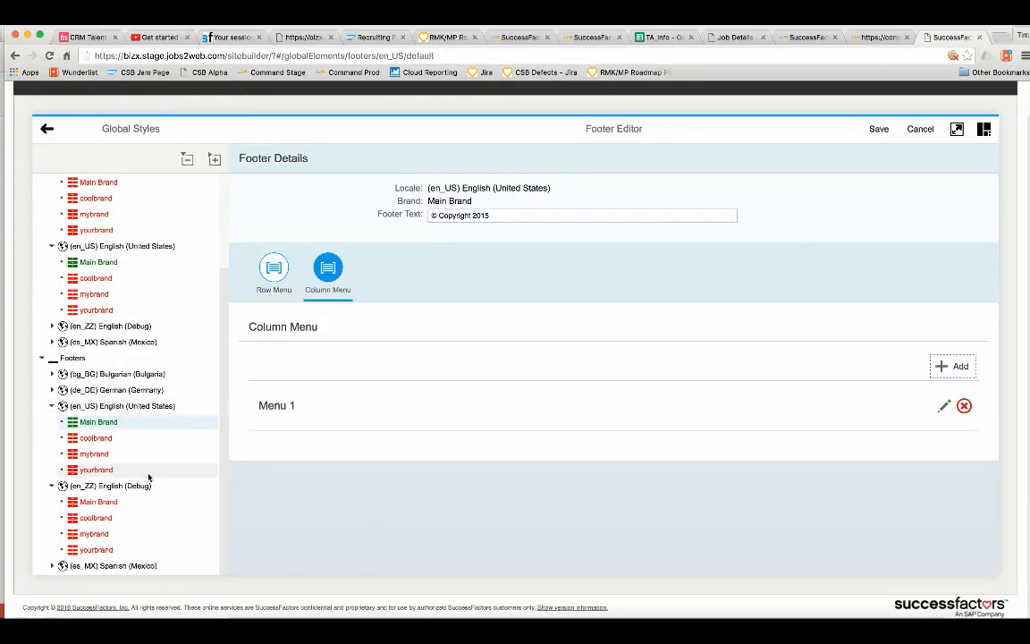
scroll(148, 487, "up", 8)
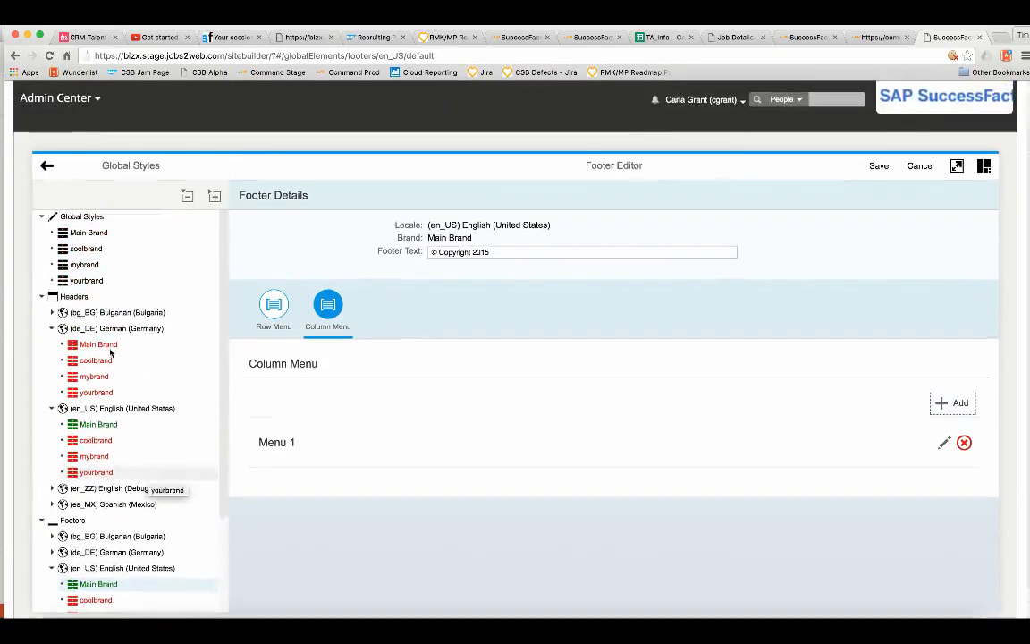
left_click(46, 169)
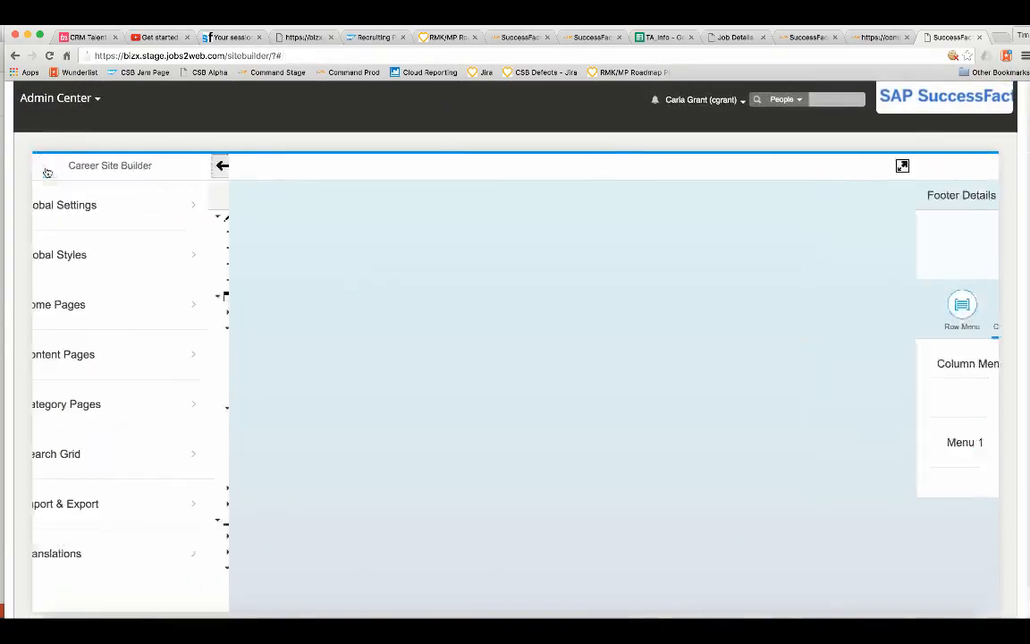
left_click(166, 310)
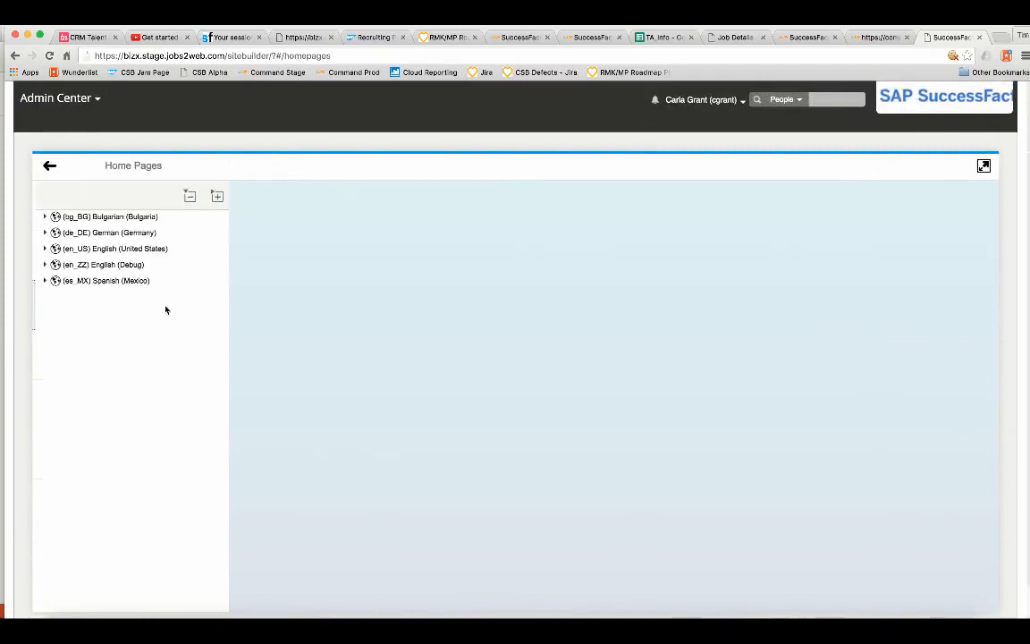
left_click(141, 250)
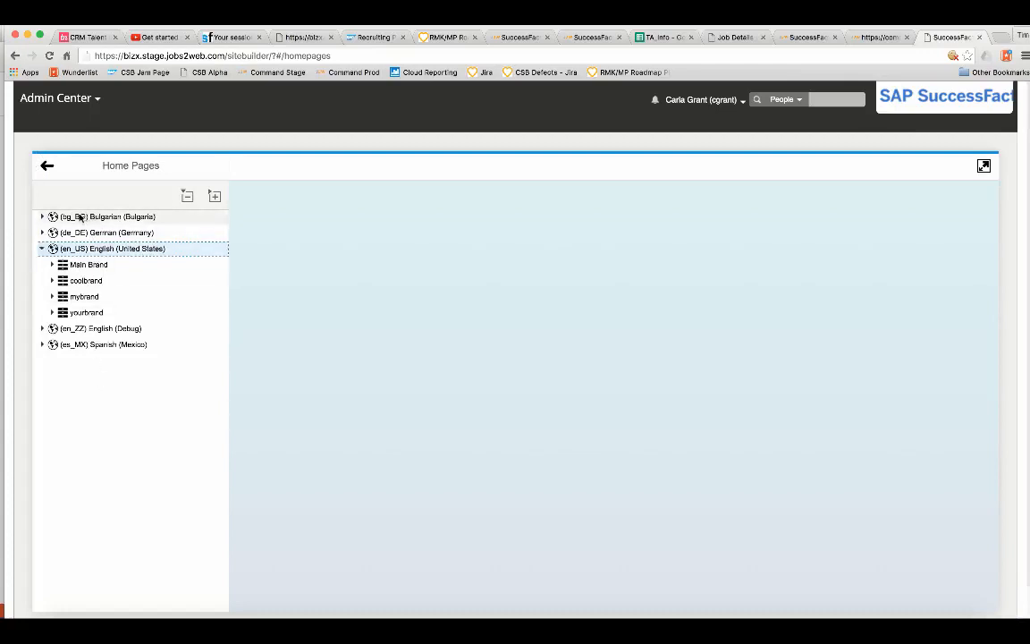
left_click(85, 265)
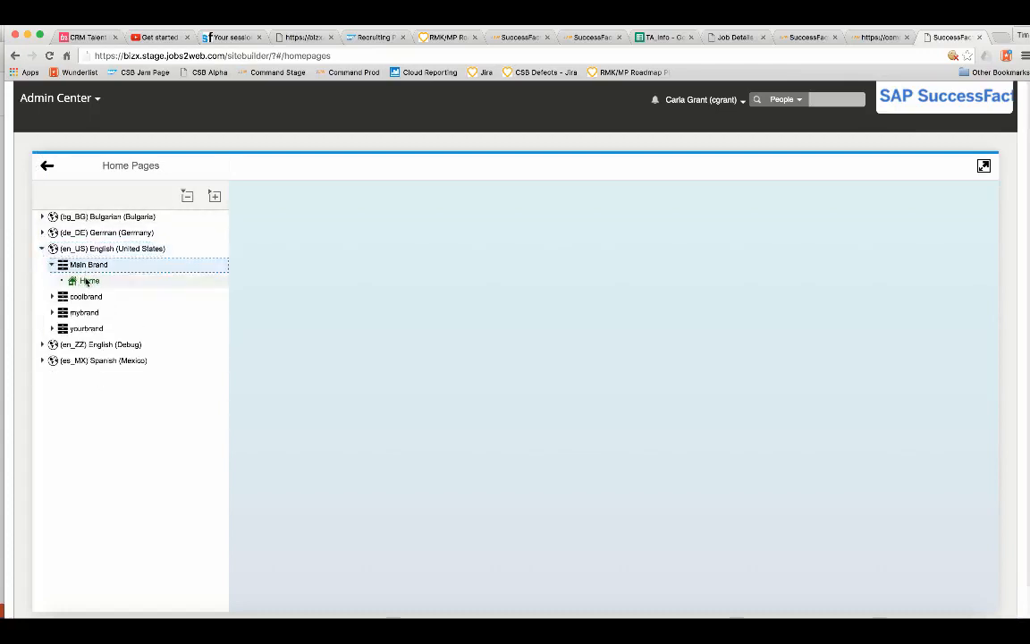
left_click(86, 281)
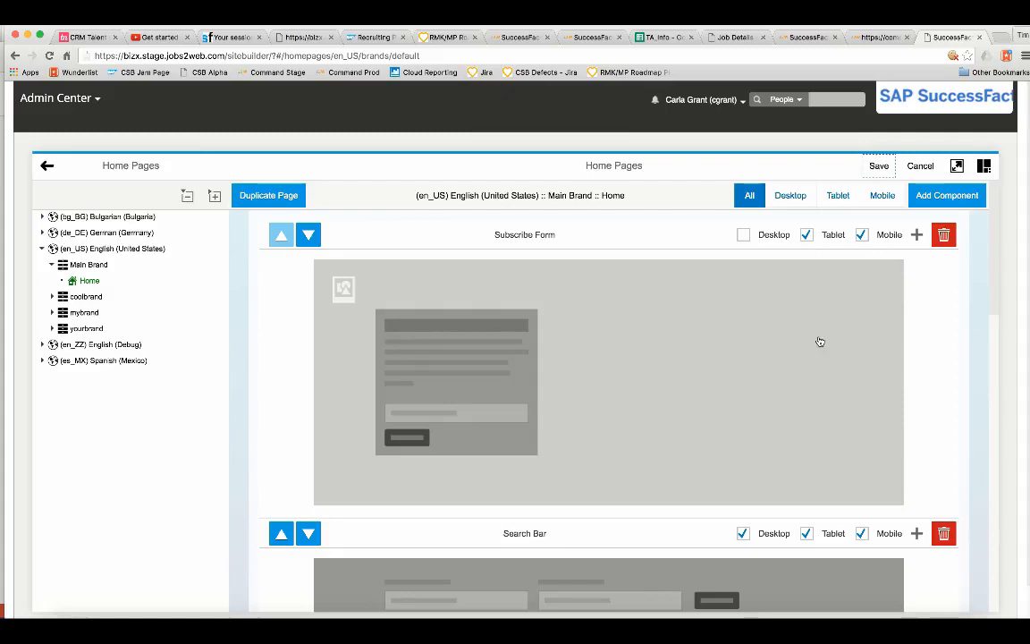
Preview the home page layout for desktop, tablet and mobile, and return to the view of all components
left_click(791, 196)
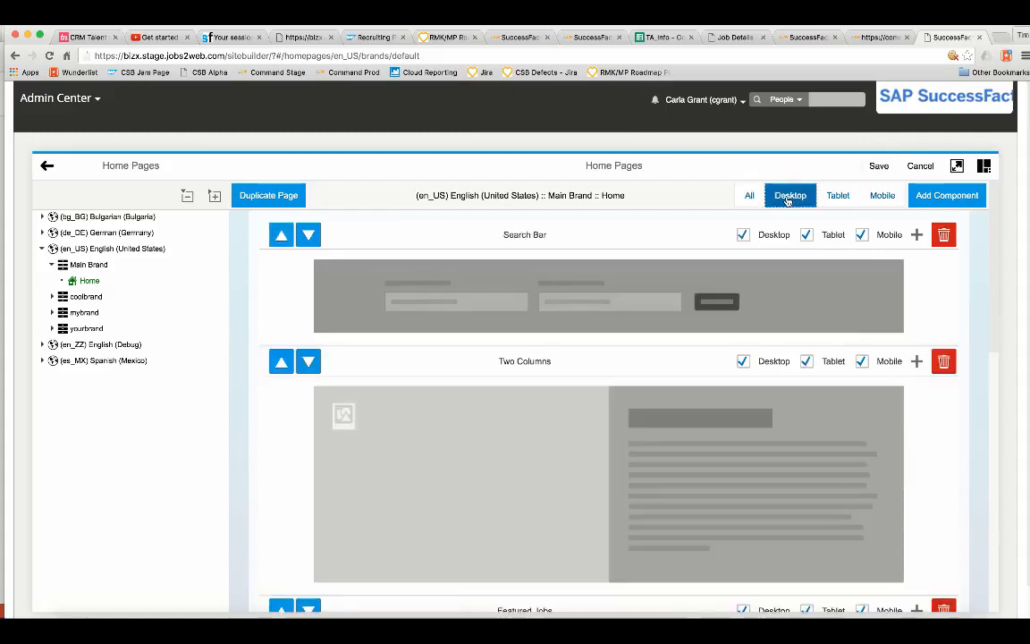
left_click(838, 195)
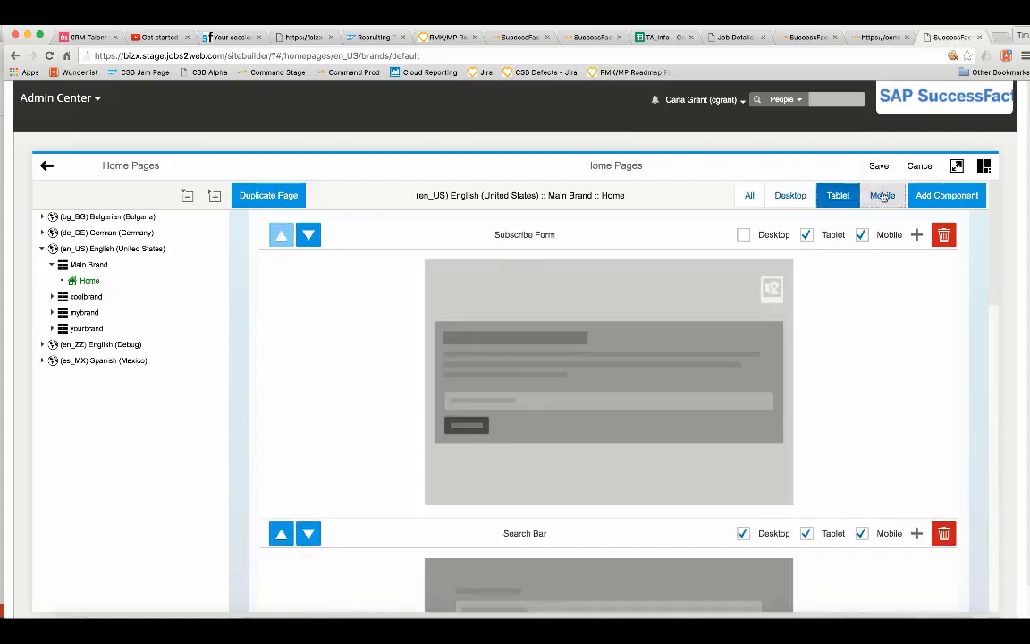
left_click(883, 196)
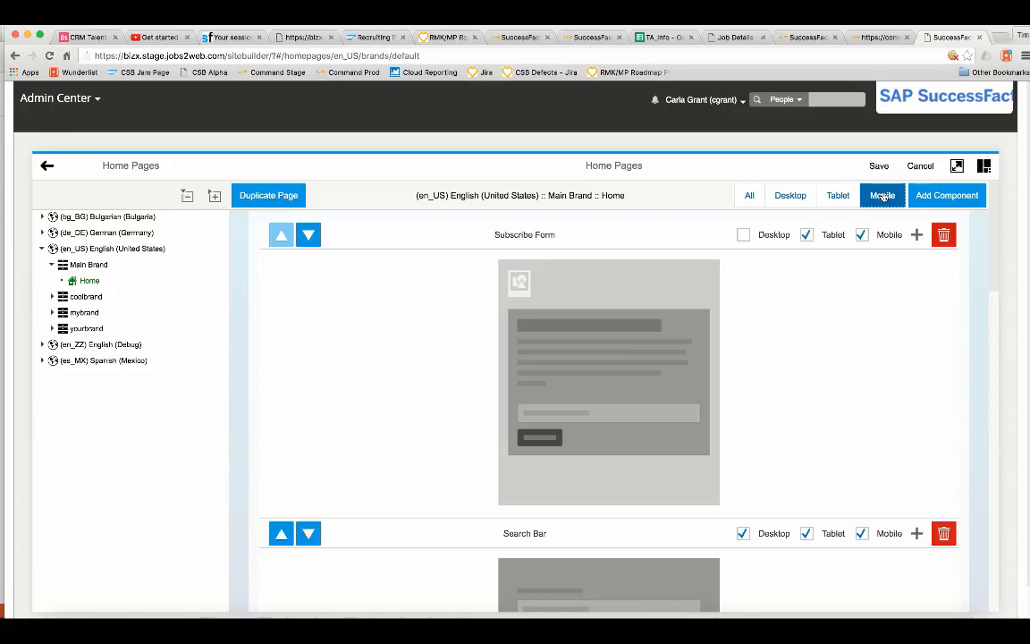
left_click(748, 197)
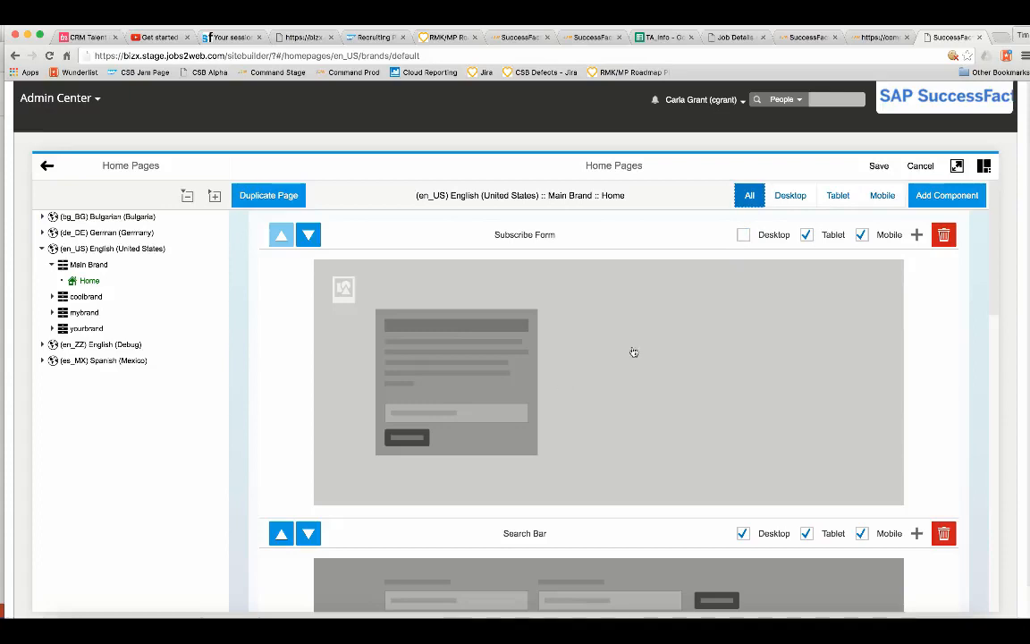
Add a Google Job Map component to the home page and move it up above Three Column Images with Caption
left_click(972, 196)
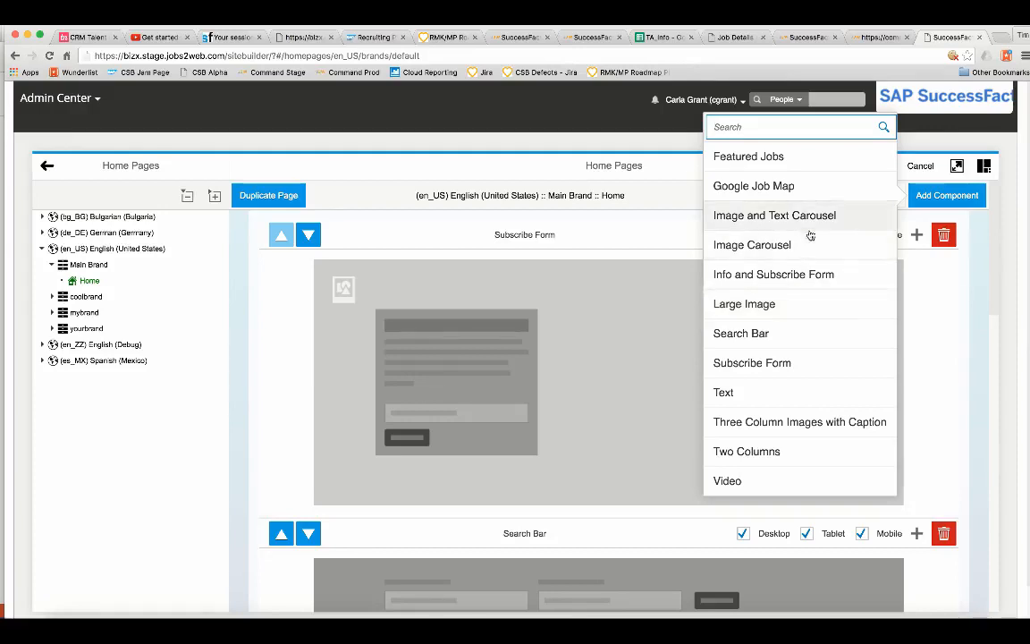
left_click(801, 185)
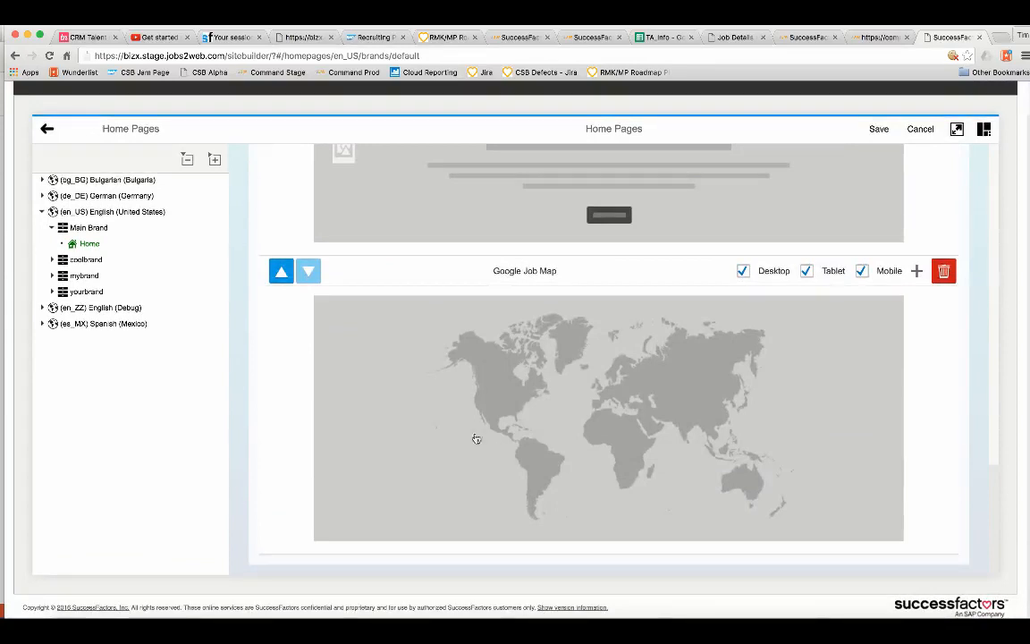
left_click(280, 270)
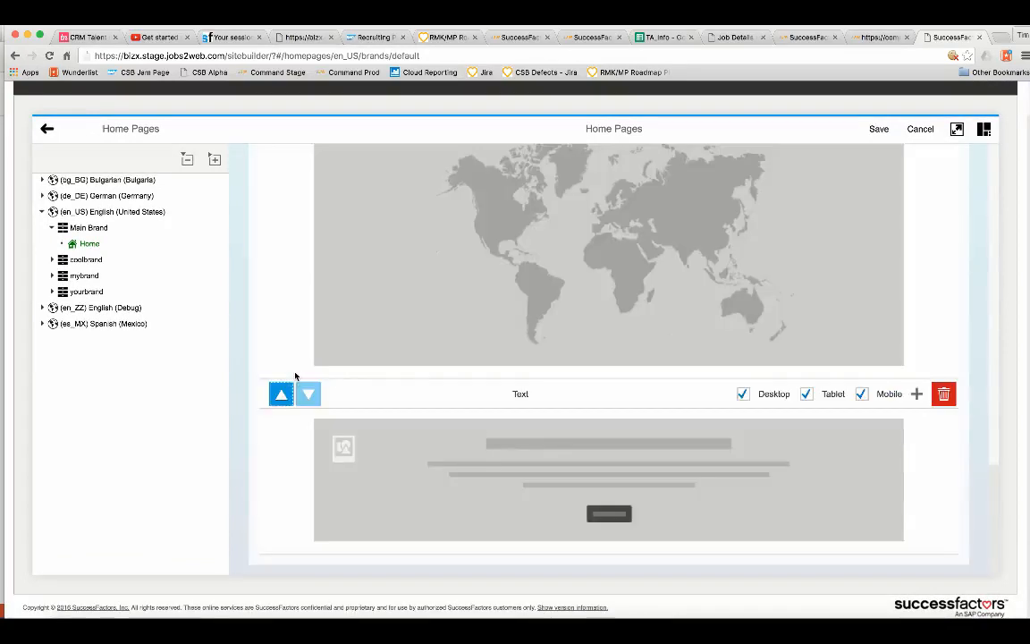
scroll(295, 377, "up", 3)
left_click(286, 255)
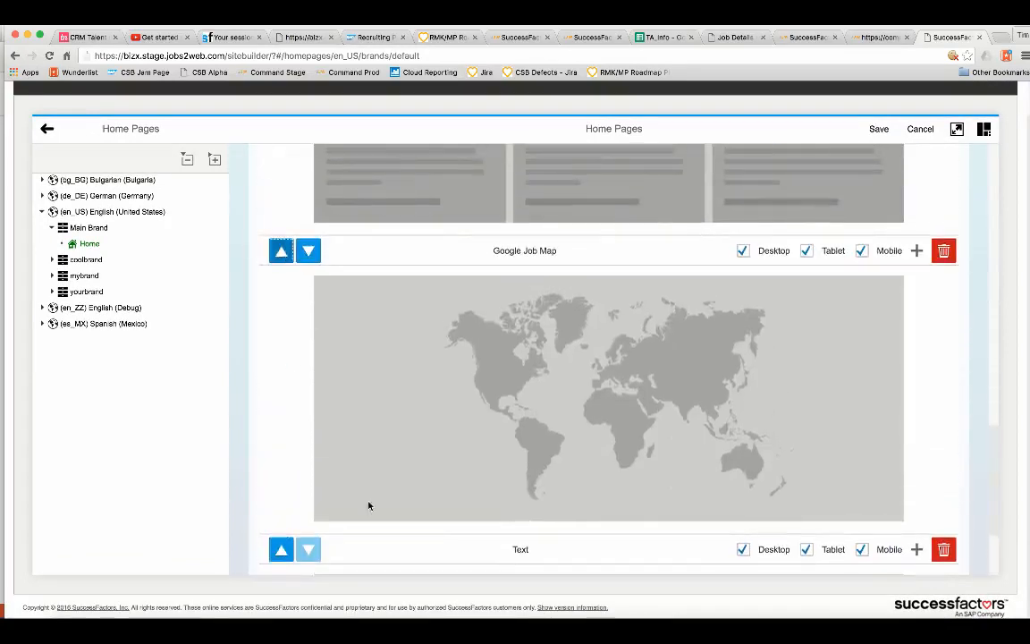
scroll(369, 506, "up", 3)
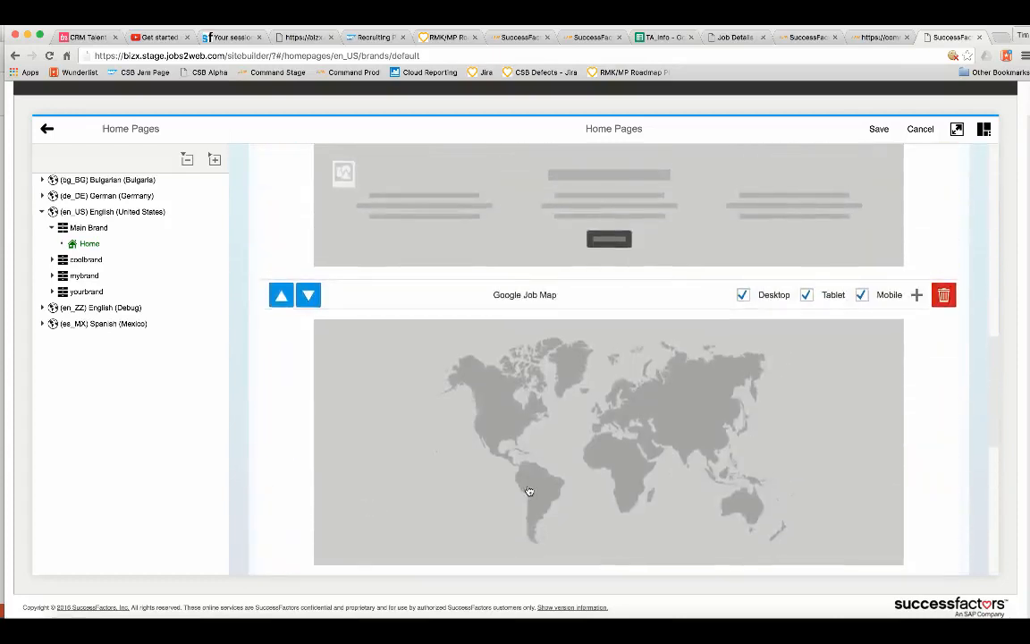
Review the Google Job Map component's details and style settings, and return to the home page layout
left_click(529, 491)
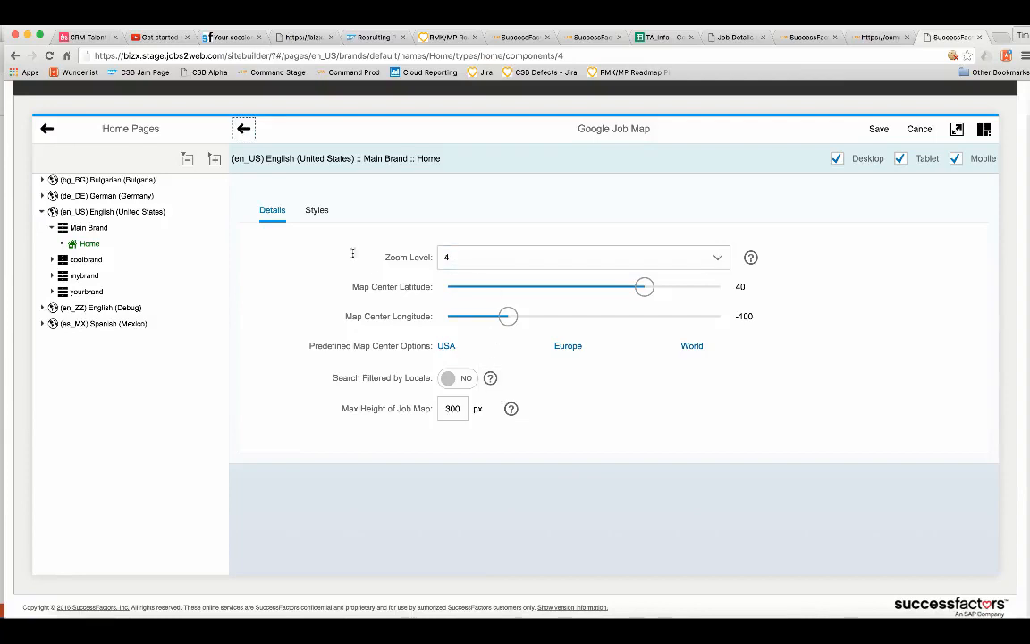
left_click(322, 215)
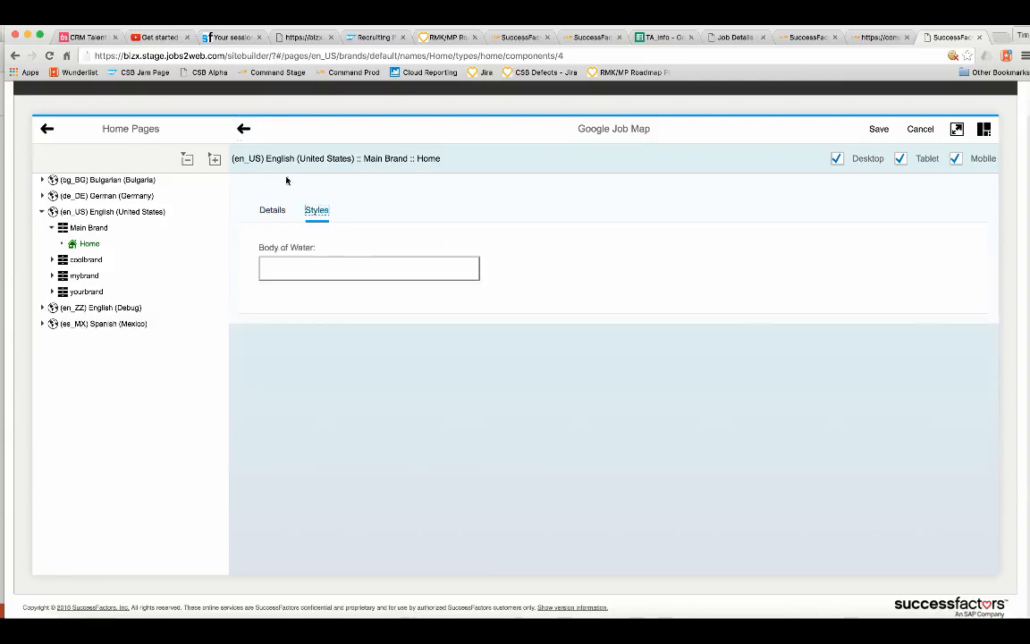
left_click(243, 128)
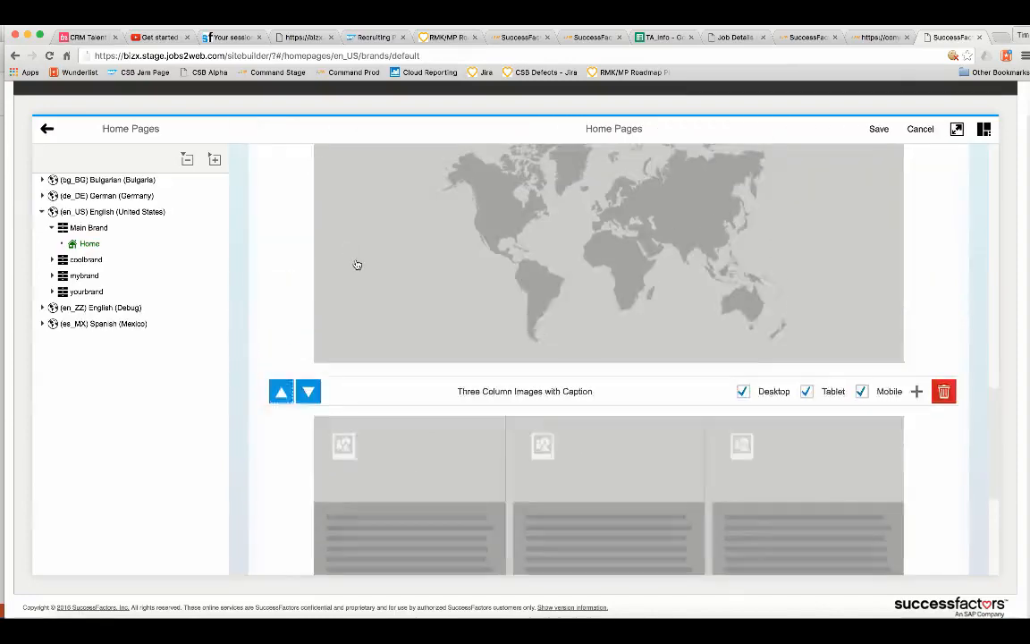
Open the Two Columns component and review its color and background image styles and its text details
scroll(357, 265, "up", 7)
left_click(413, 278)
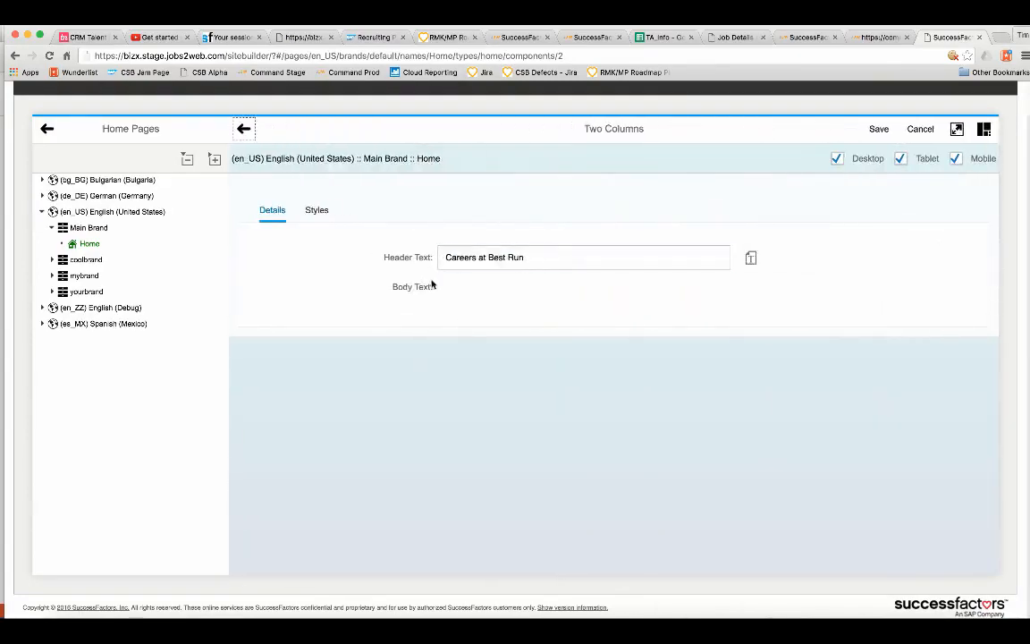
left_click(319, 210)
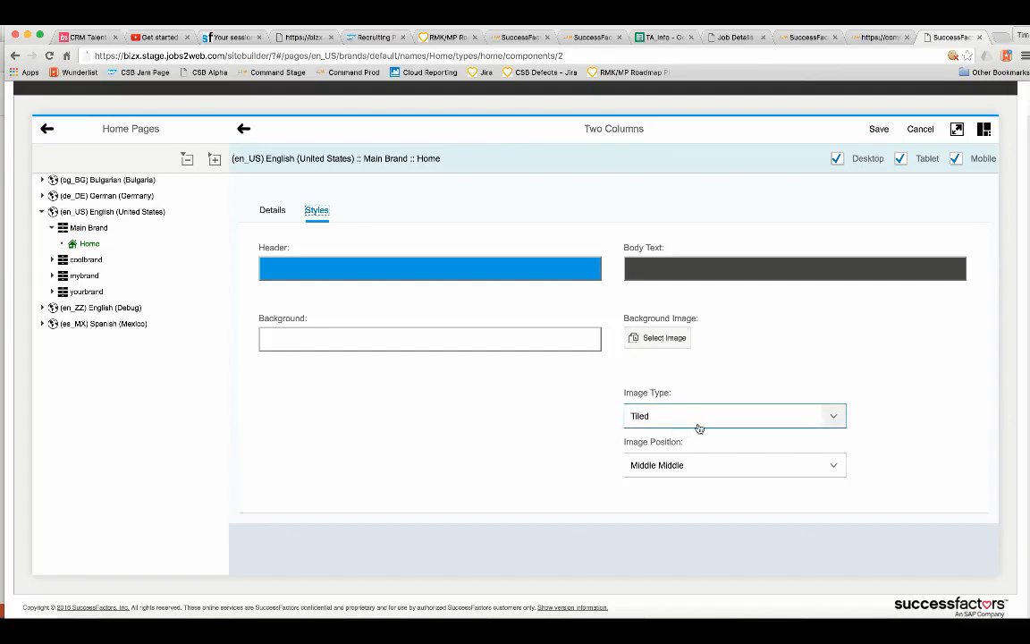
left_click(271, 211)
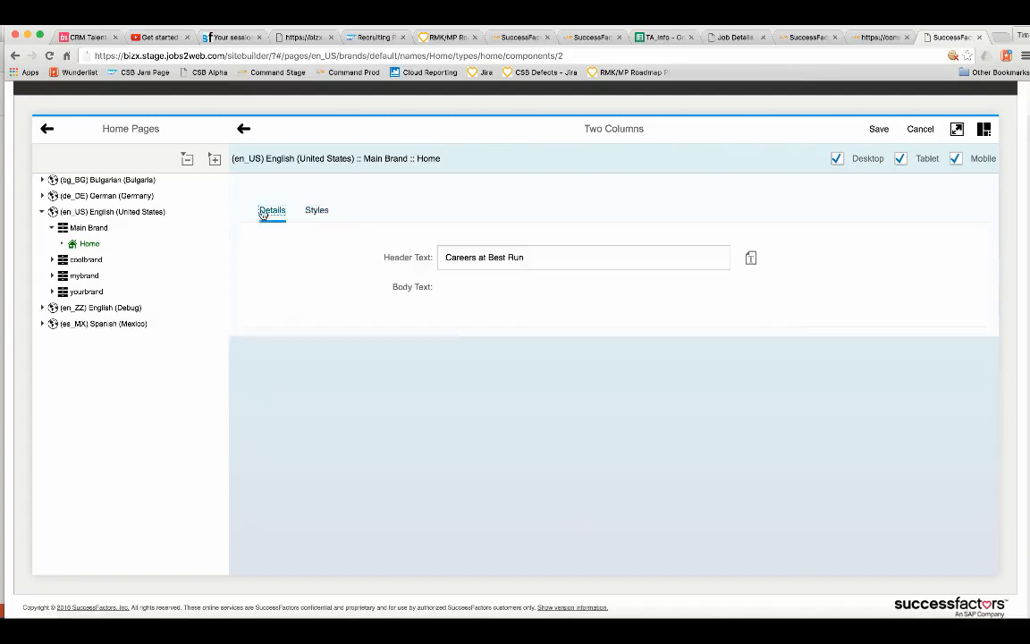
Examine the Two Columns header and body text with their font styling options, and return to the home page layout
left_click_drag(526, 255, 397, 263)
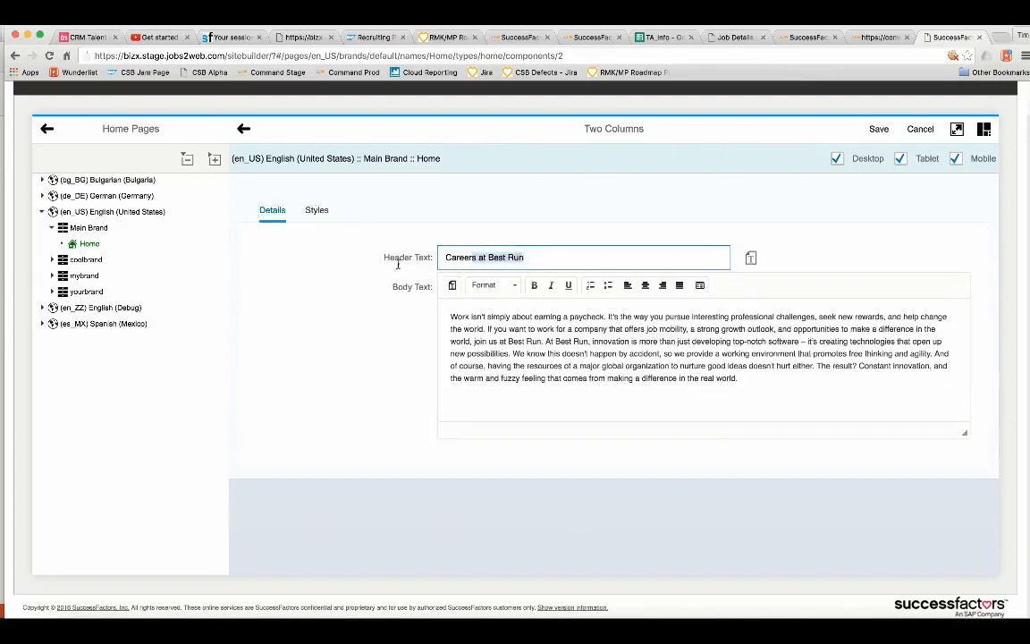
left_click(537, 354)
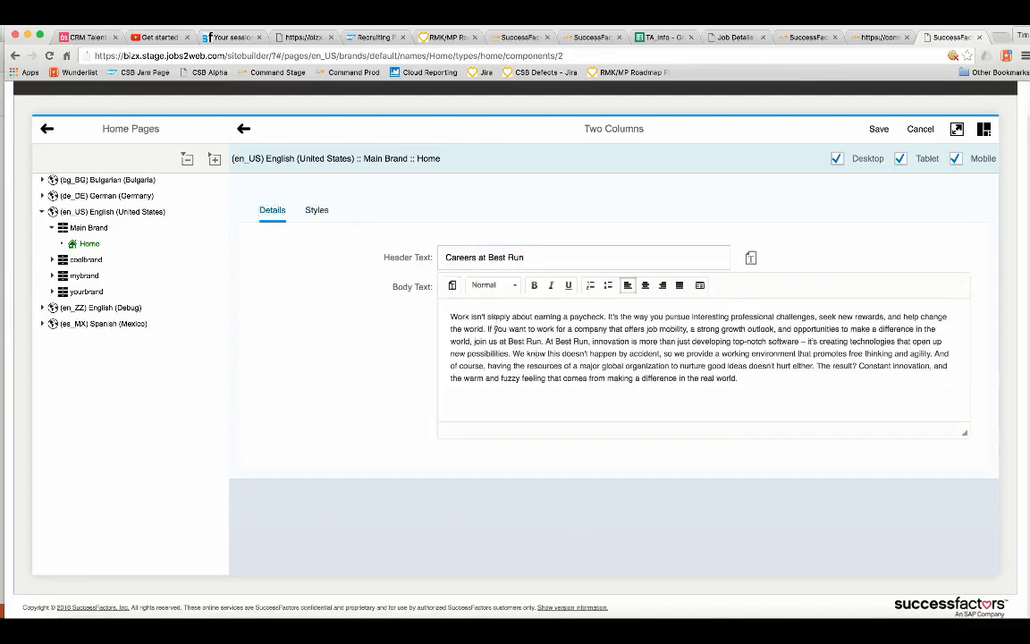
left_click(750, 258)
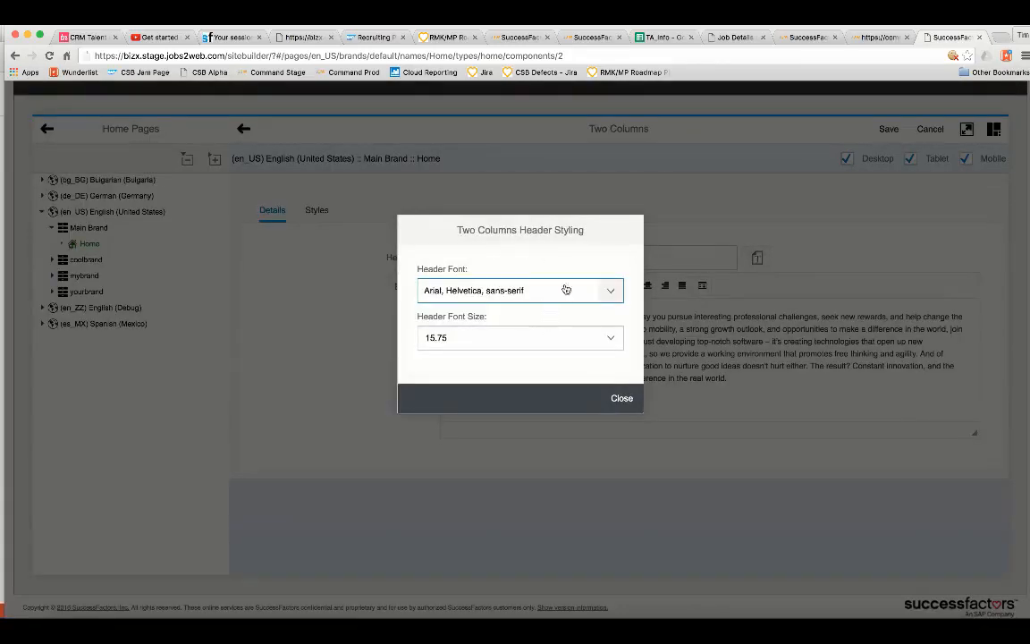
left_click(630, 403)
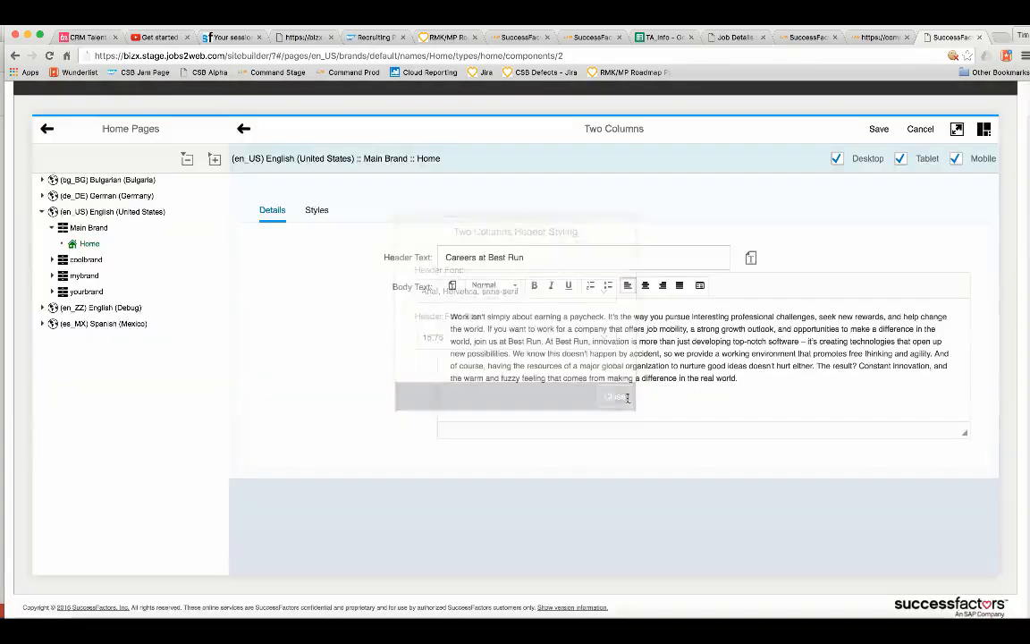
left_click(451, 286)
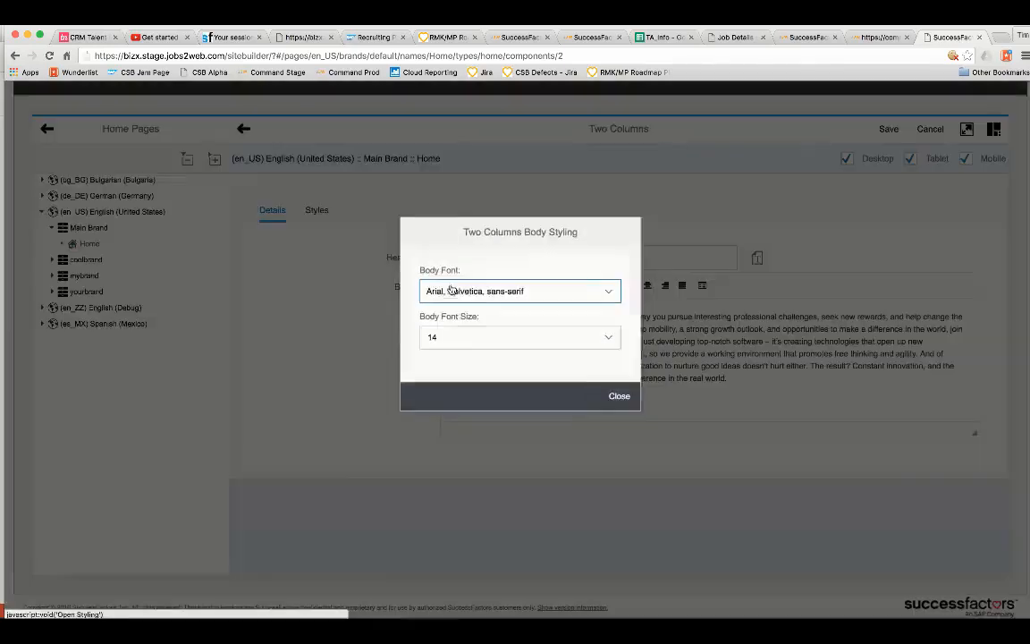
left_click(623, 398)
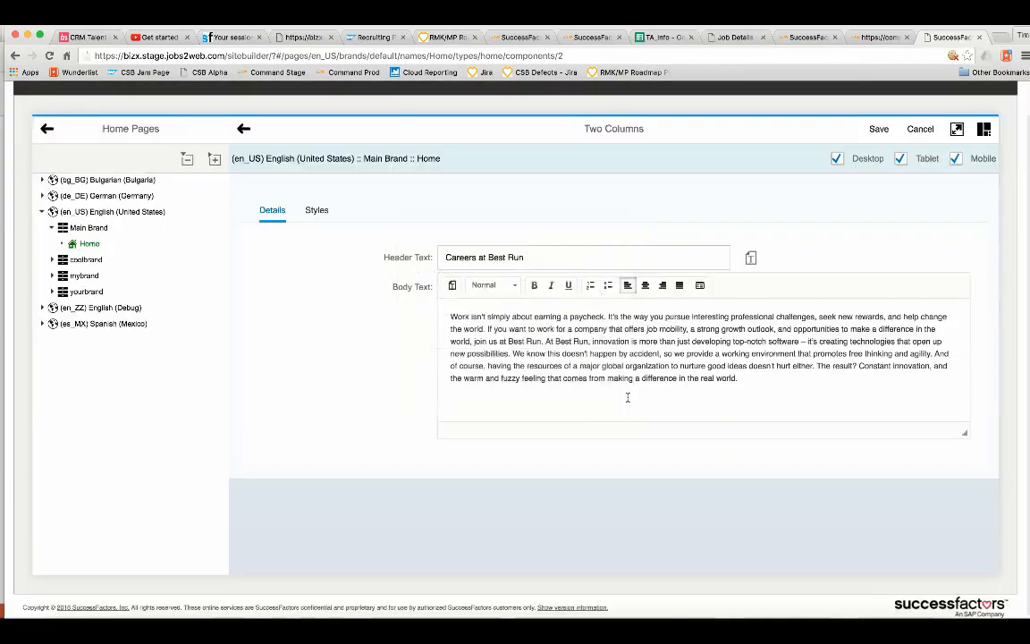
left_click(411, 261)
left_click(243, 128)
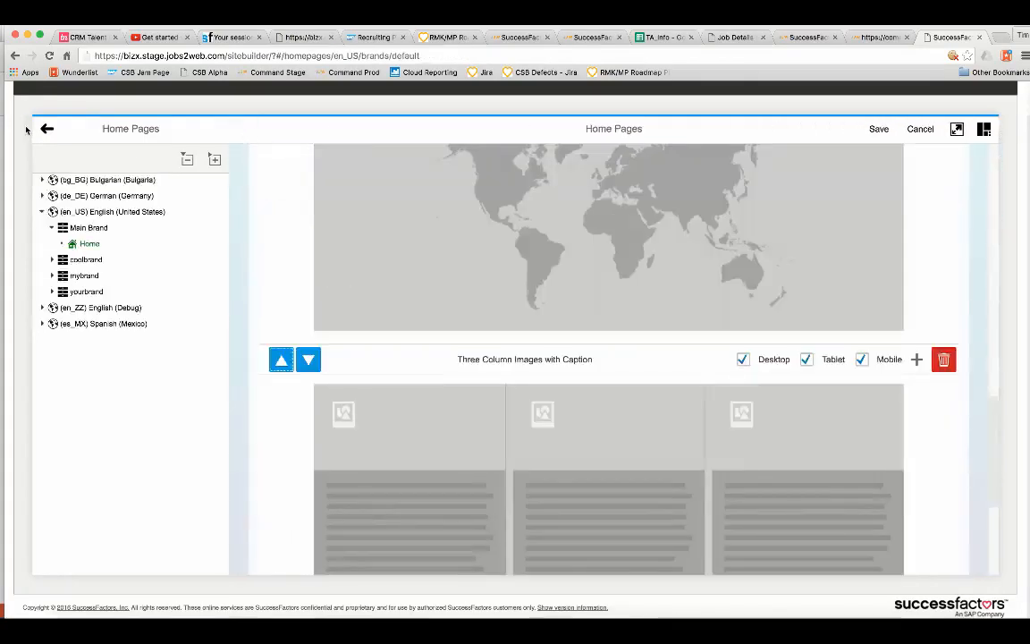
Leave the home page editor and open the location content page under English (United States), Main Brand
left_click(46, 128)
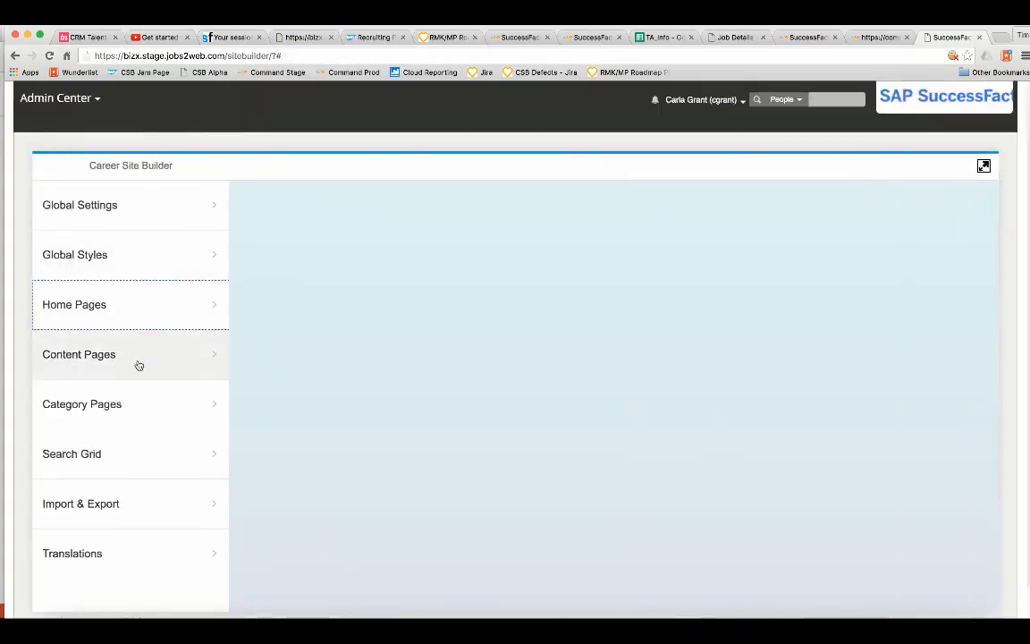
left_click(138, 364)
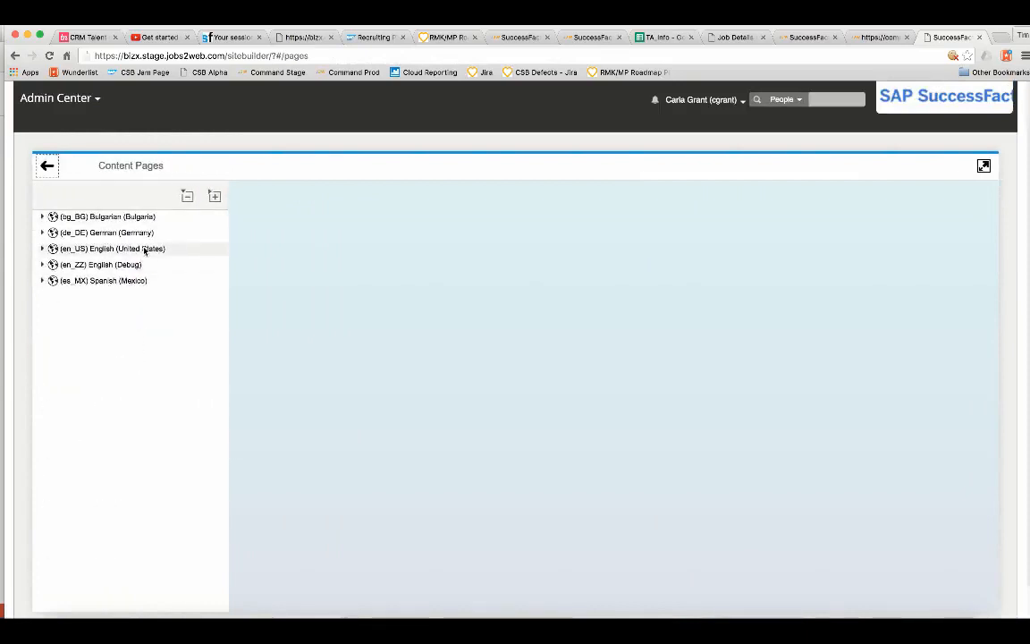
left_click(130, 247)
left_click(130, 265)
left_click(114, 280)
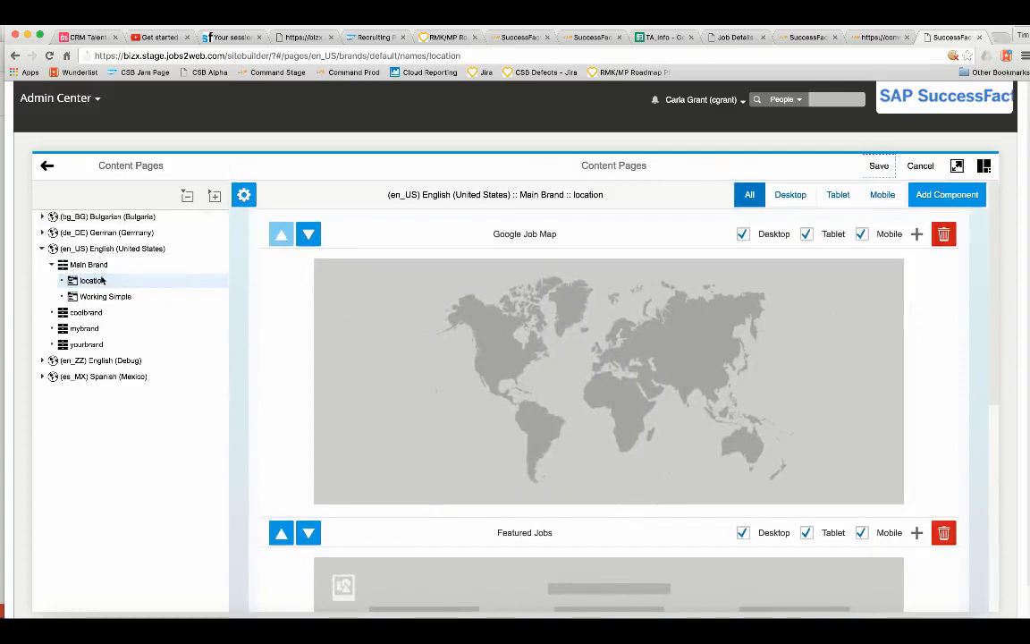
Add a content page named sales to the English (United States) Main Brand and open it
left_click(244, 195)
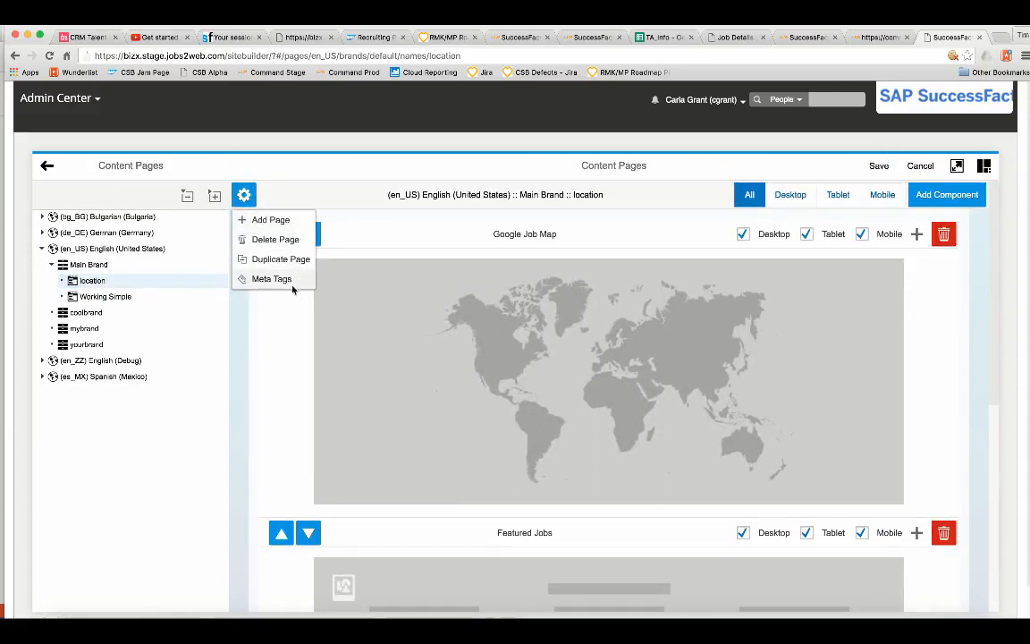
left_click(291, 226)
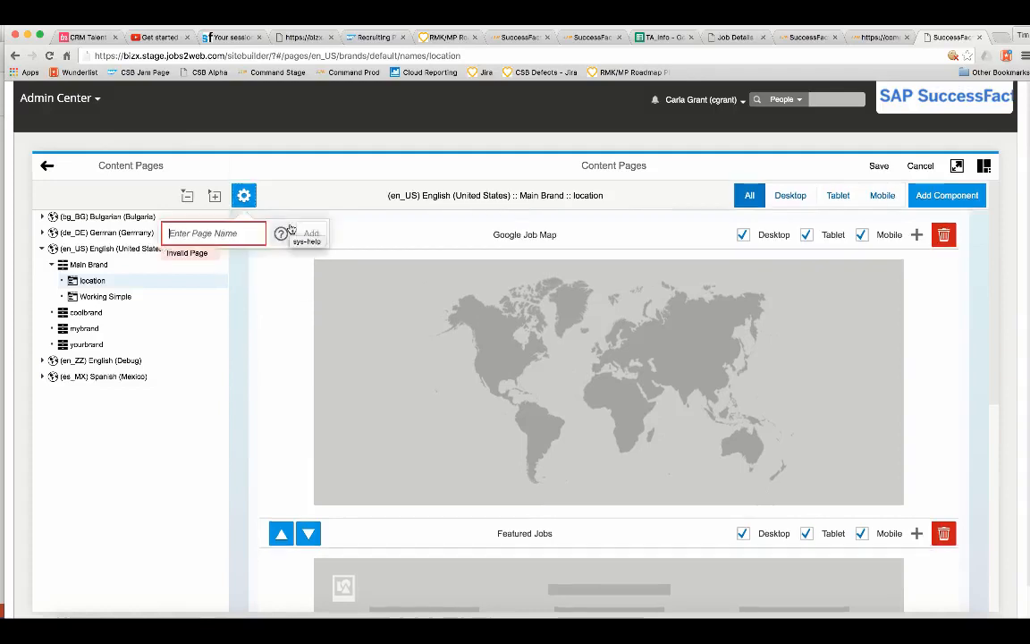
type("sales")
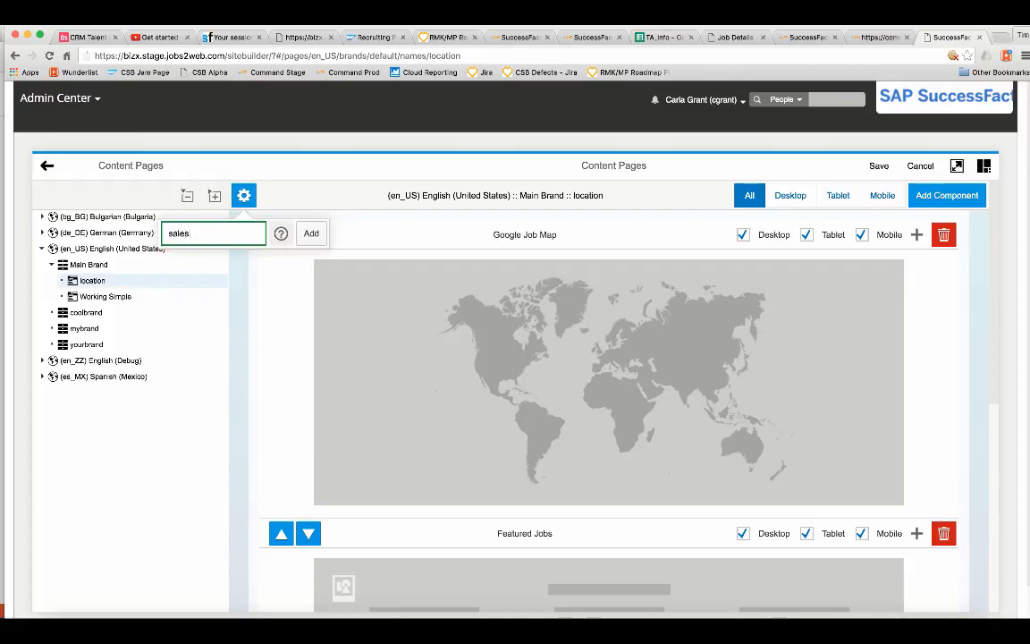
left_click(315, 240)
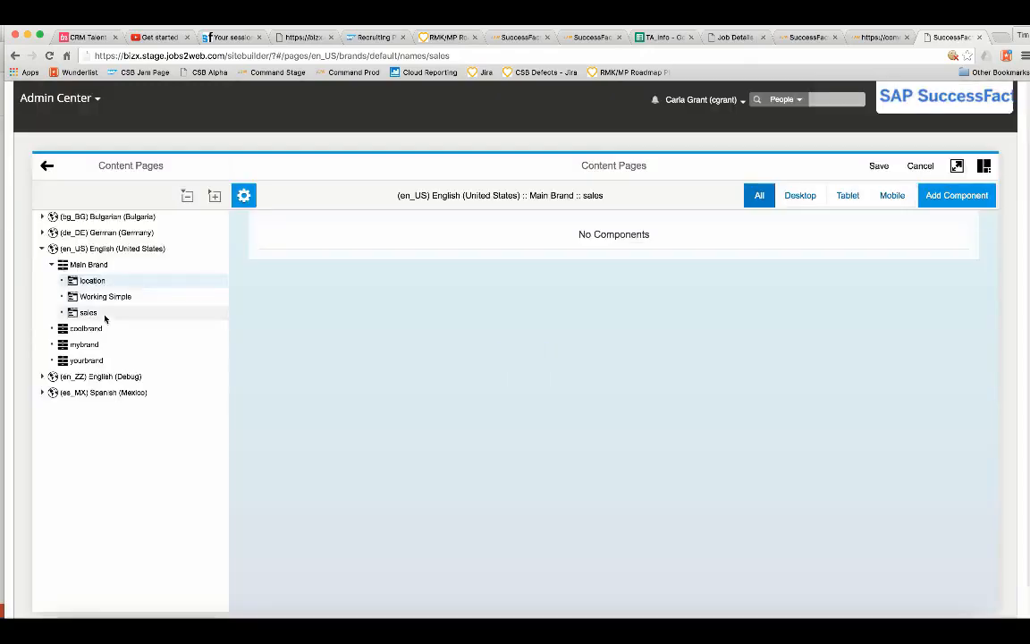
left_click(98, 316)
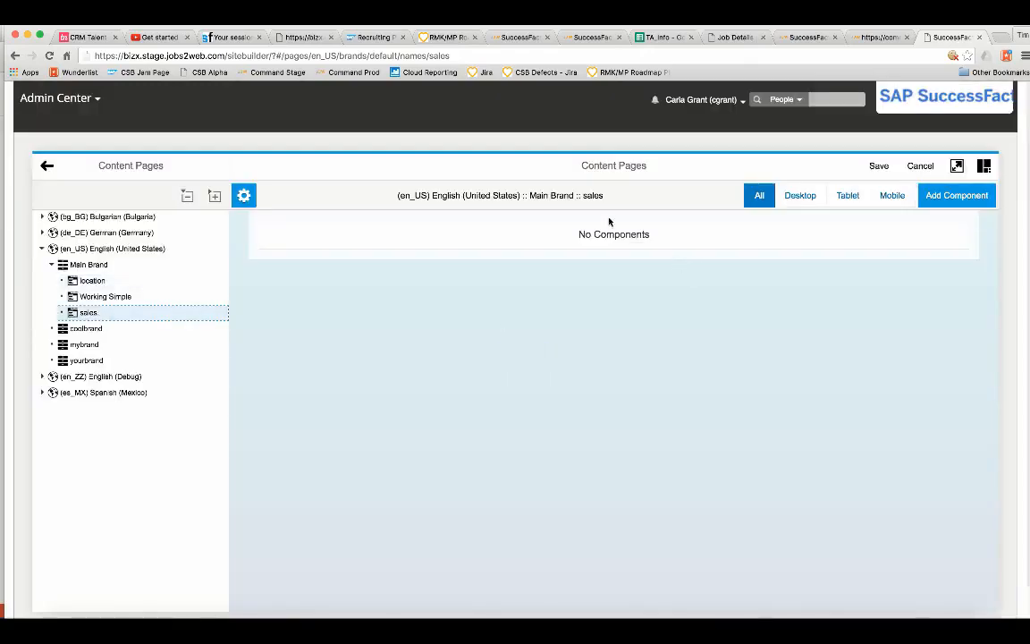
Add Google Job Map, Image and Text Carousel, and Subscribe Form components to the sales page and look over its layout
left_click(962, 204)
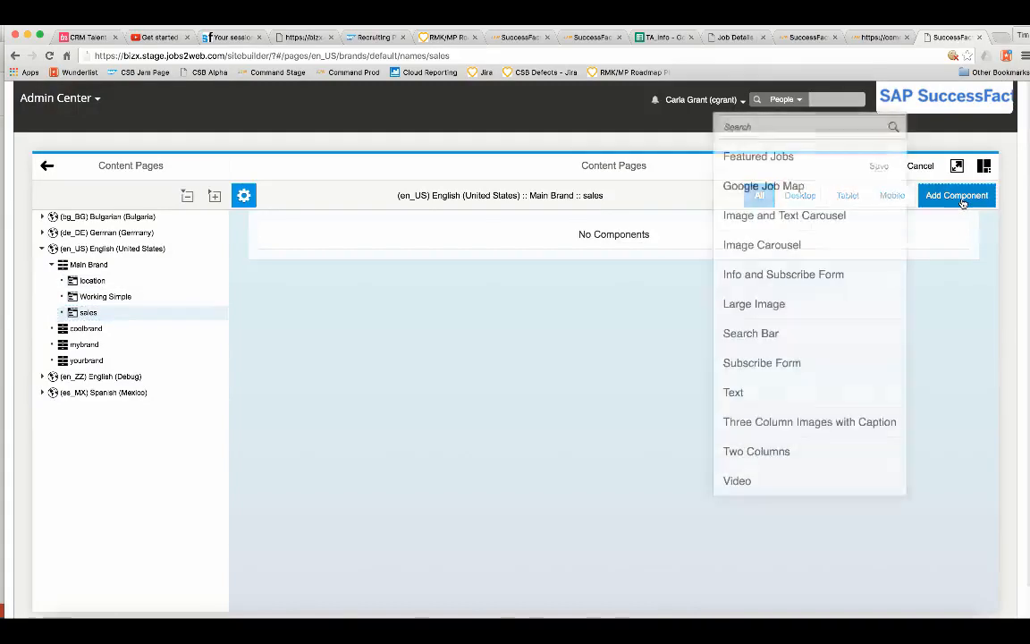
left_click(816, 193)
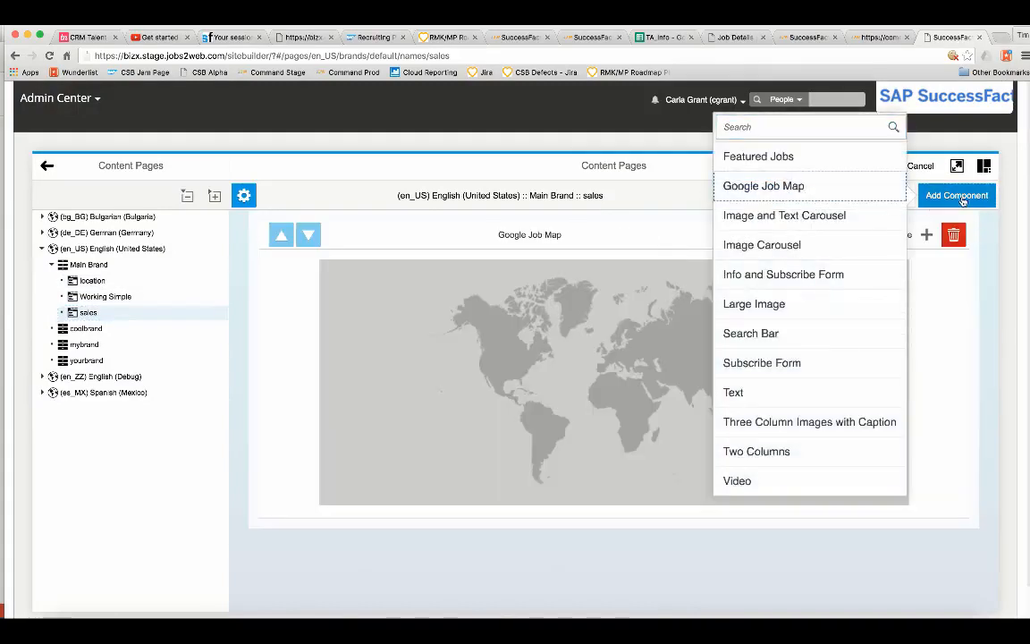
left_click(821, 228)
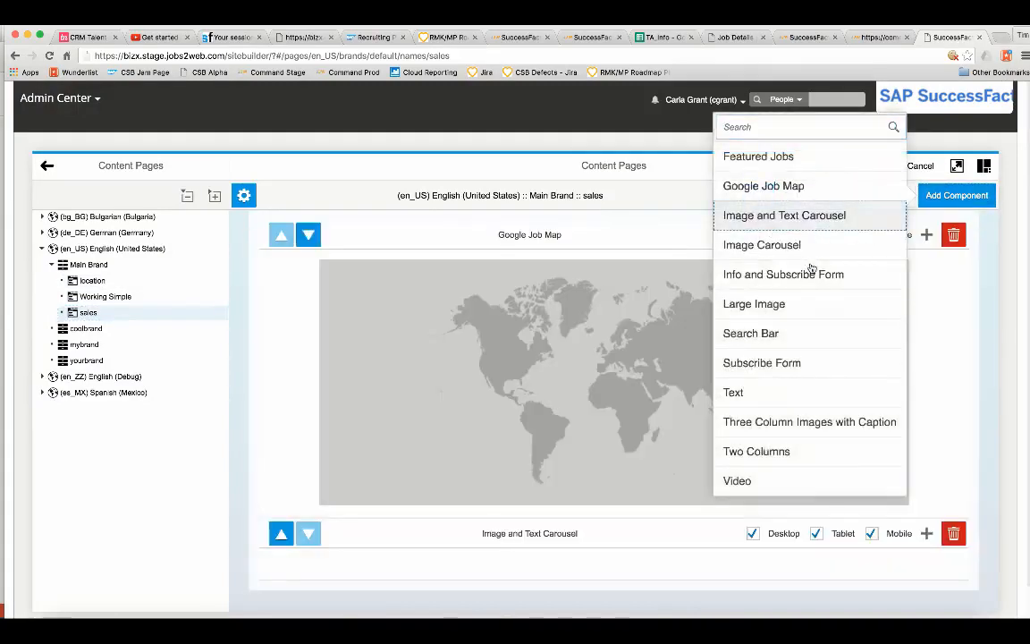
left_click(809, 272)
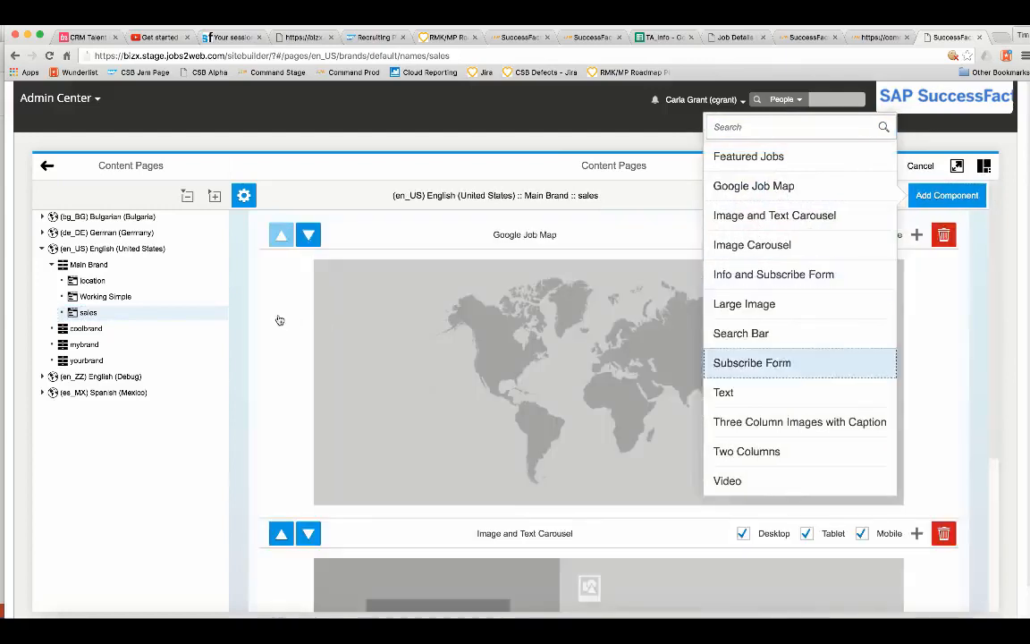
left_click(252, 288)
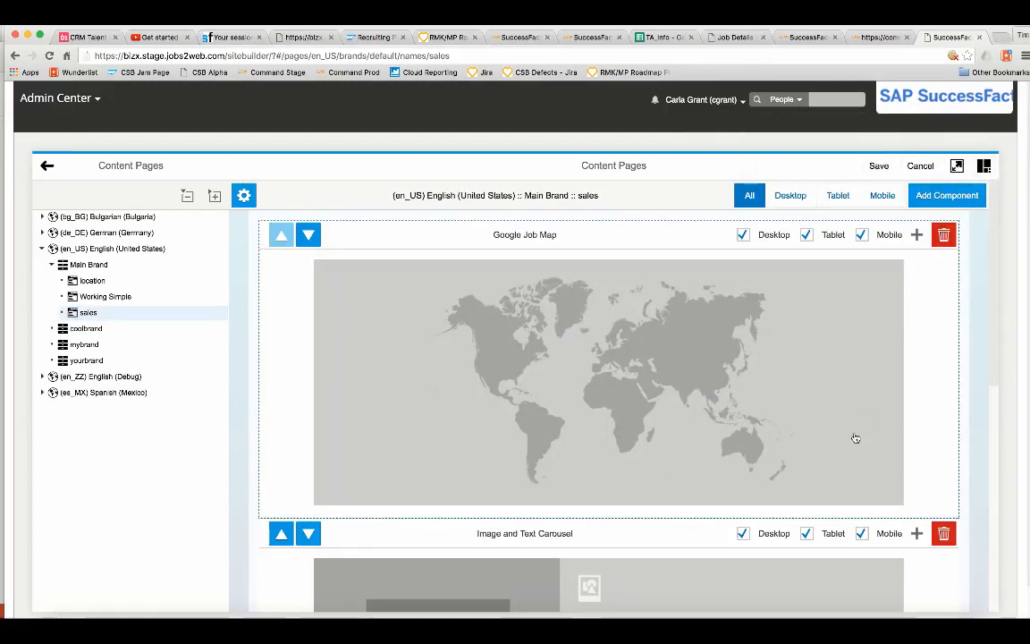
scroll(855, 438, "down", 10)
scroll(856, 437, "up", 10)
List the category pages for English (United States) and open the Customer Service Jobs page for editing
left_click(46, 167)
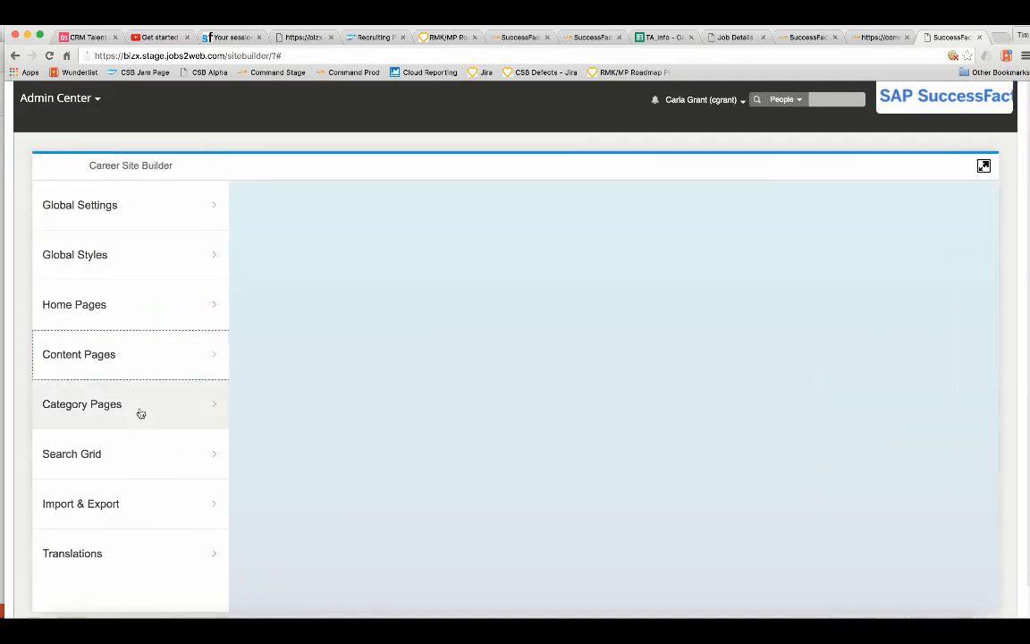
left_click(141, 407)
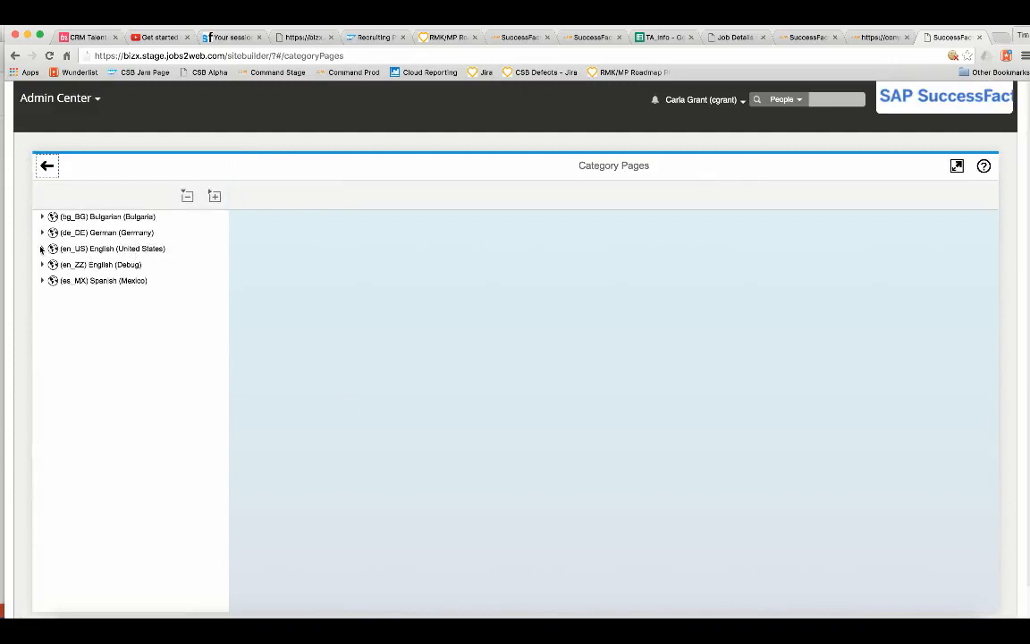
left_click(43, 249)
left_click(43, 249)
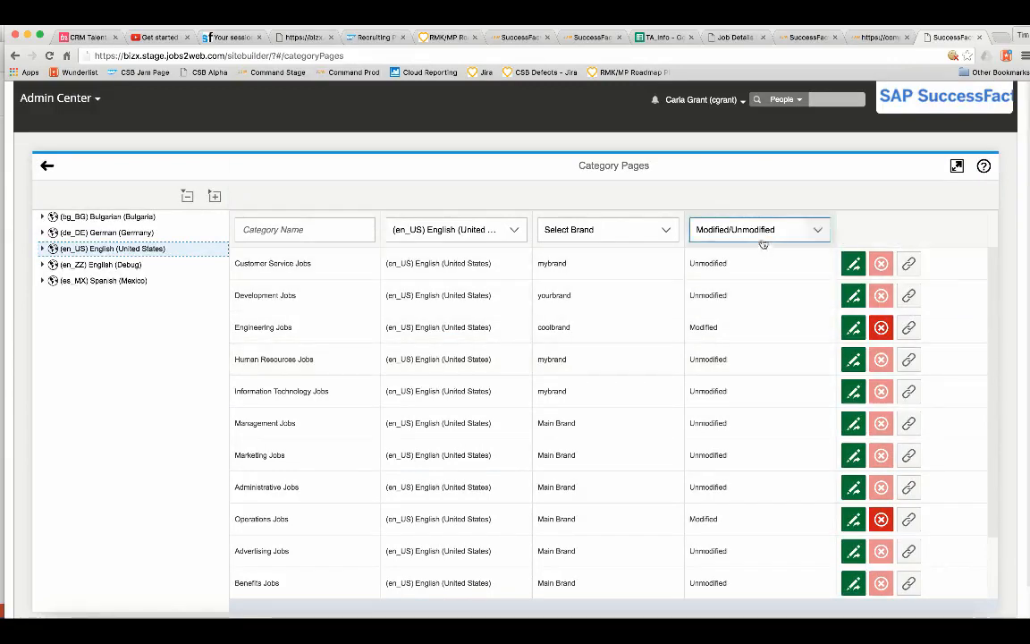
left_click(852, 264)
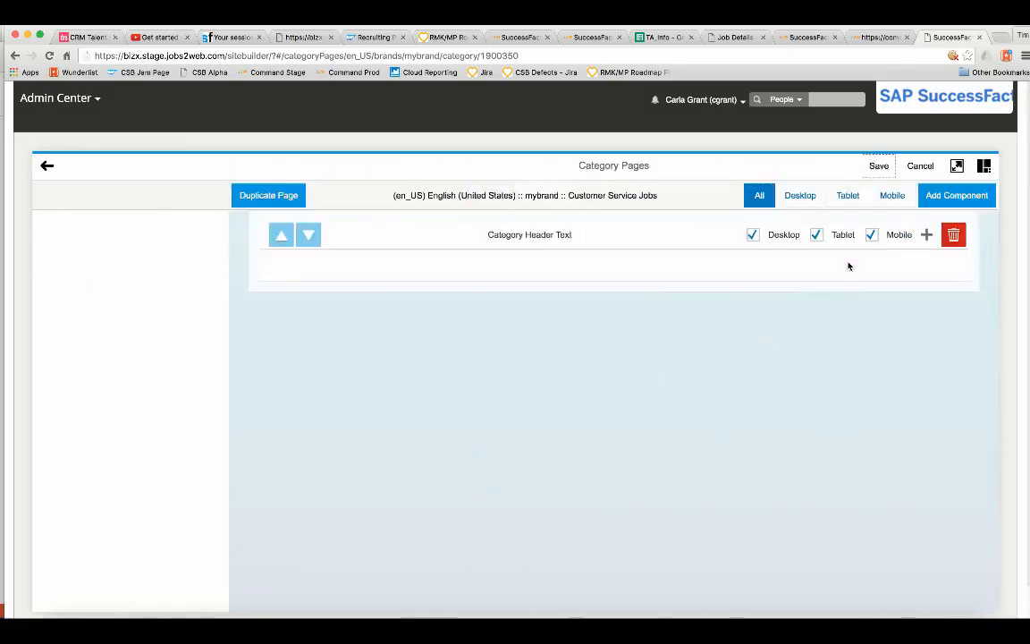
Add a Google Job Map component to the Customer Service Jobs page and return to the category list
left_click(956, 195)
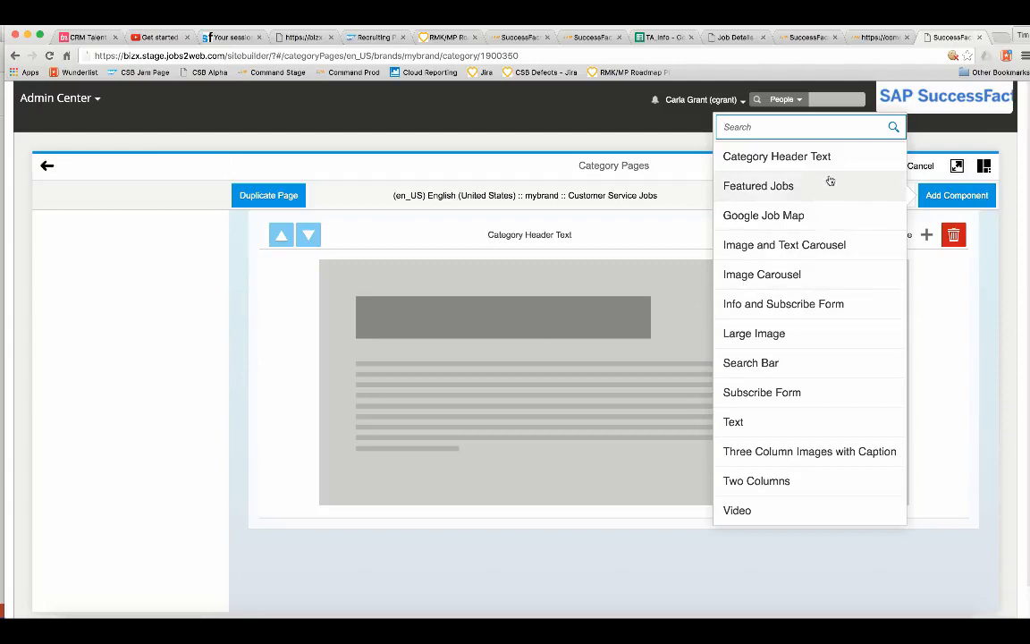
left_click(816, 224)
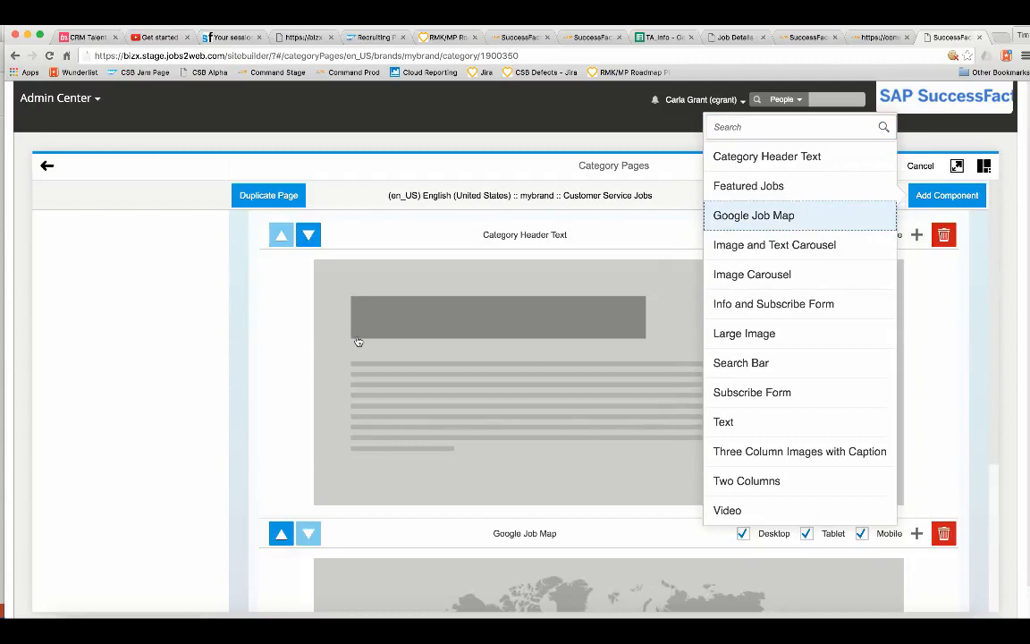
left_click(243, 291)
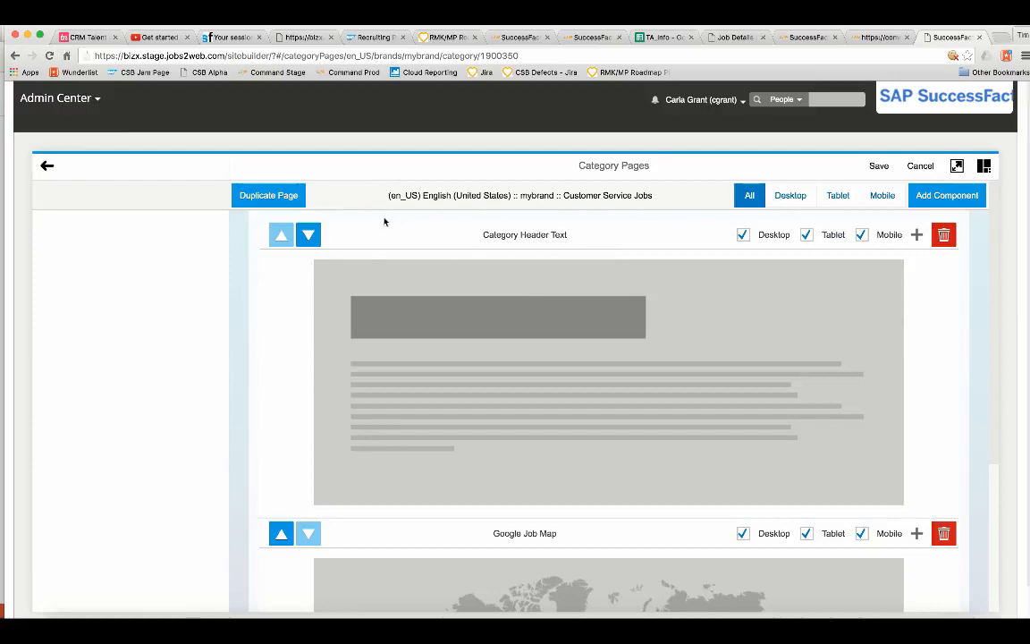
left_click(47, 165)
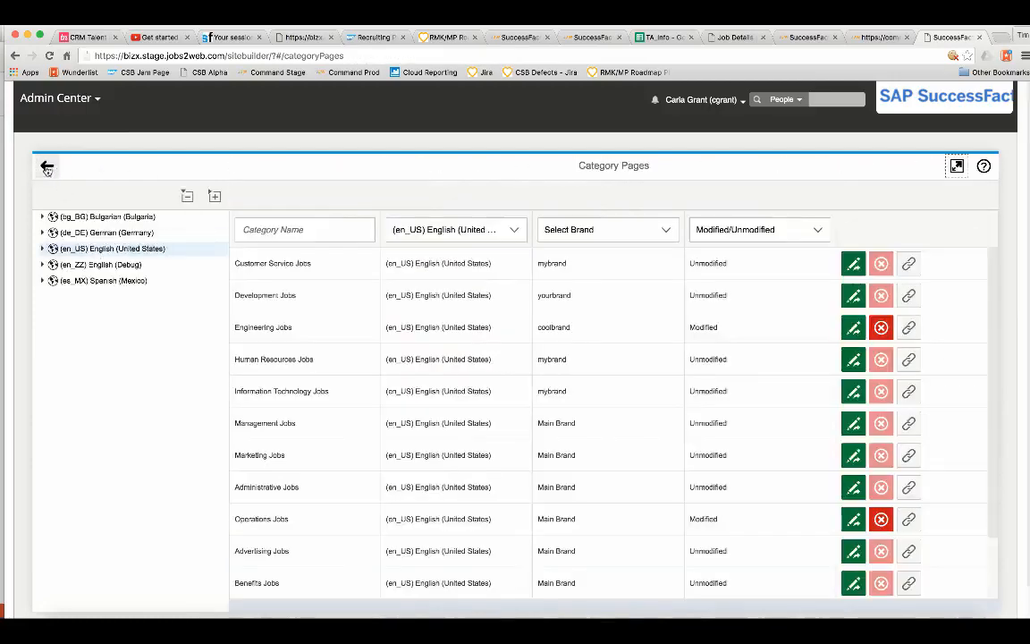
Review the Search Grid settings for search details, relevance columns, distance columns and mobile configuration
left_click(46, 167)
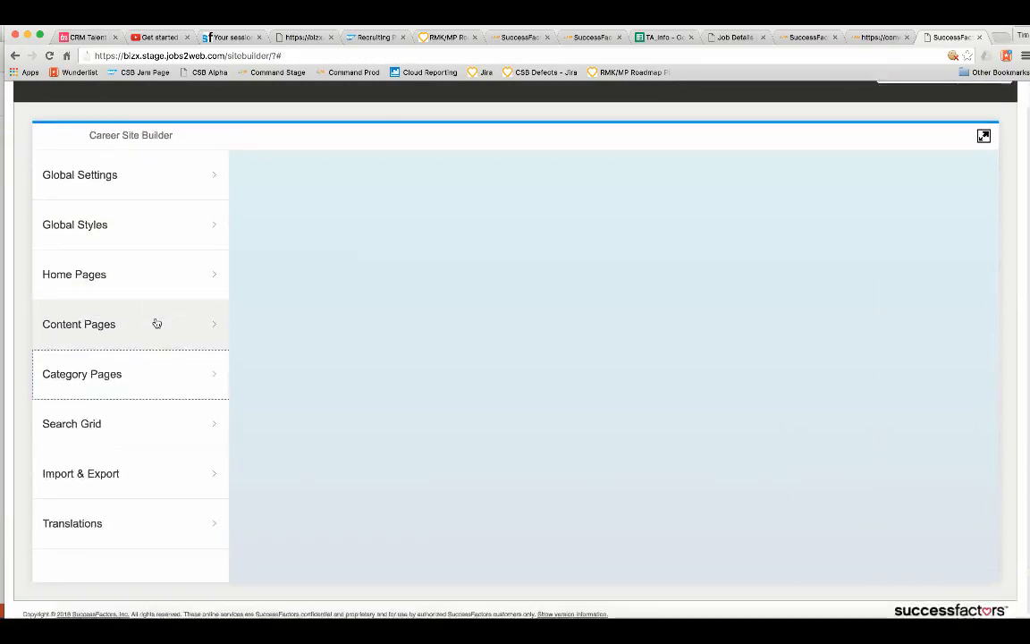
left_click(130, 419)
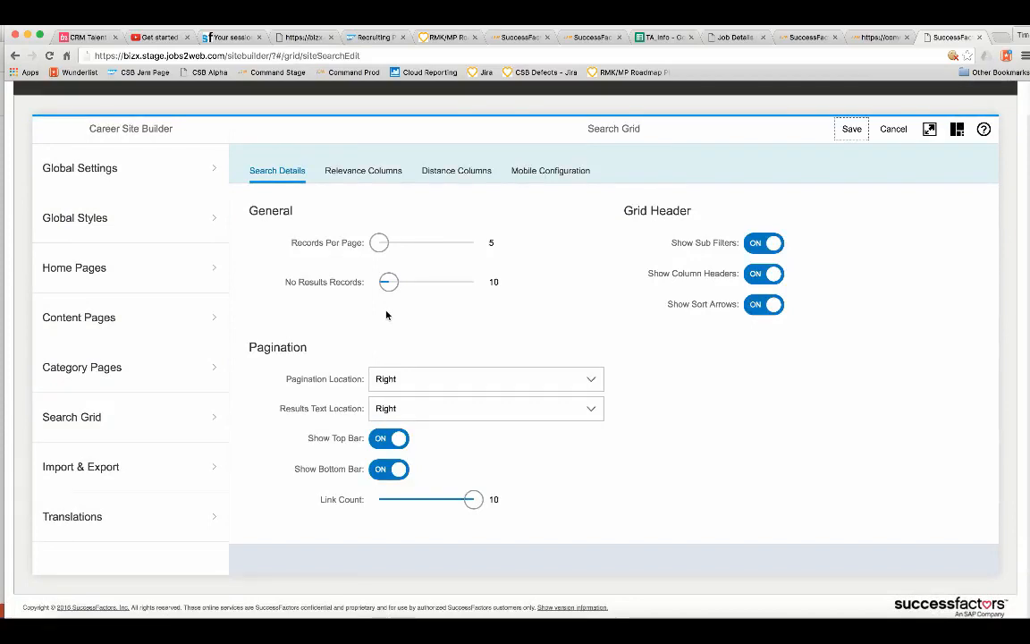
left_click(361, 170)
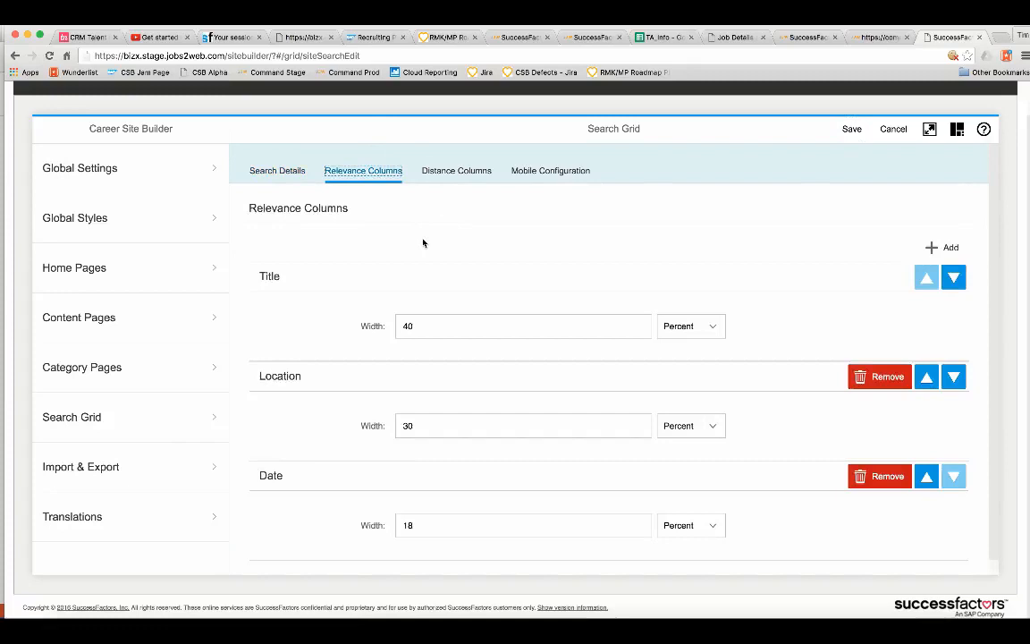
left_click(456, 171)
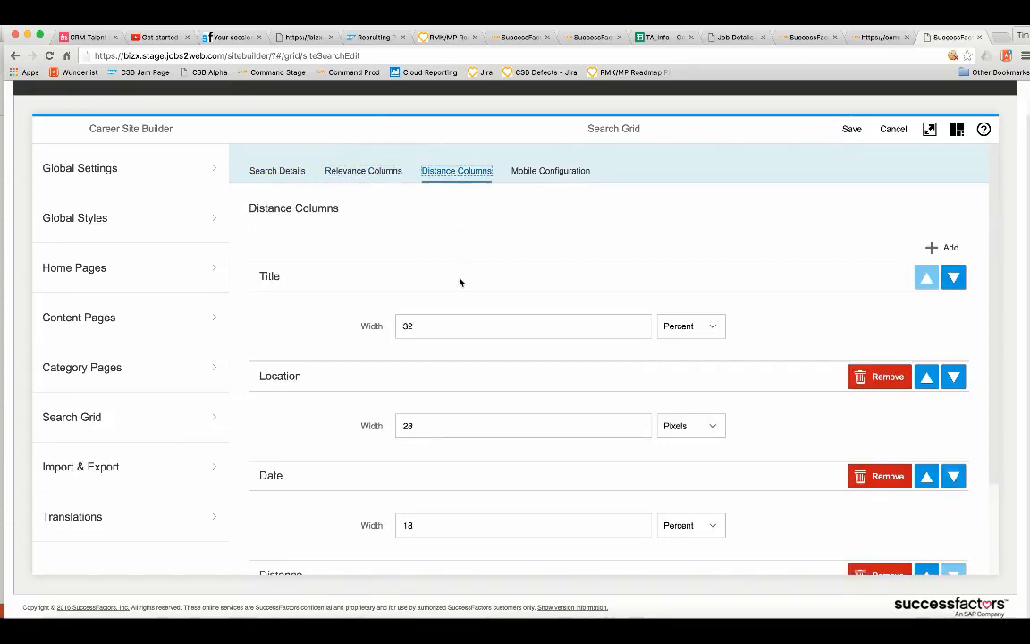
scroll(472, 387, "down", 2)
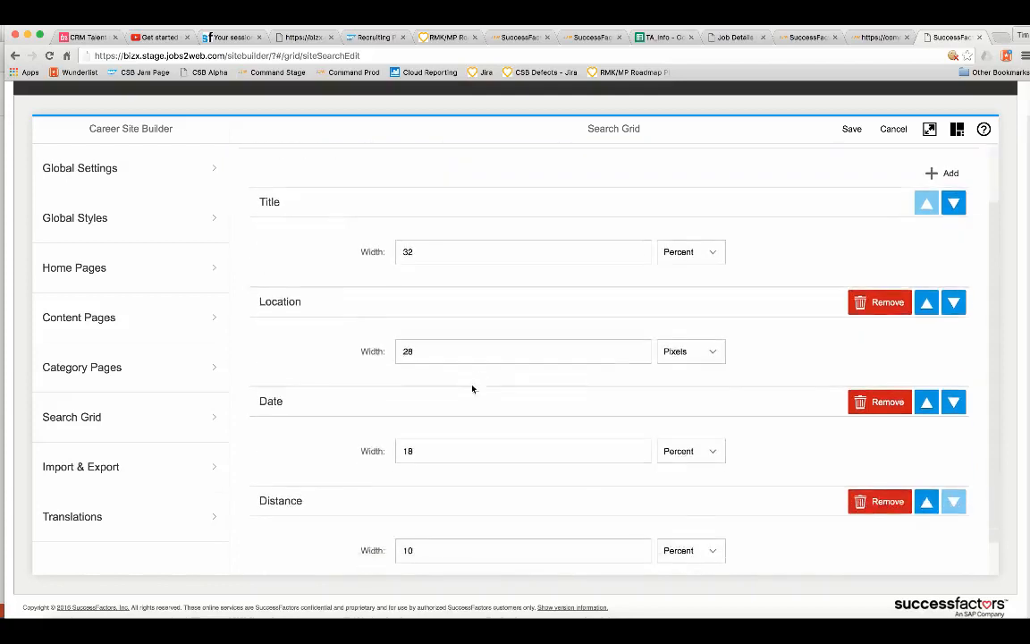
scroll(409, 444, "up", 2)
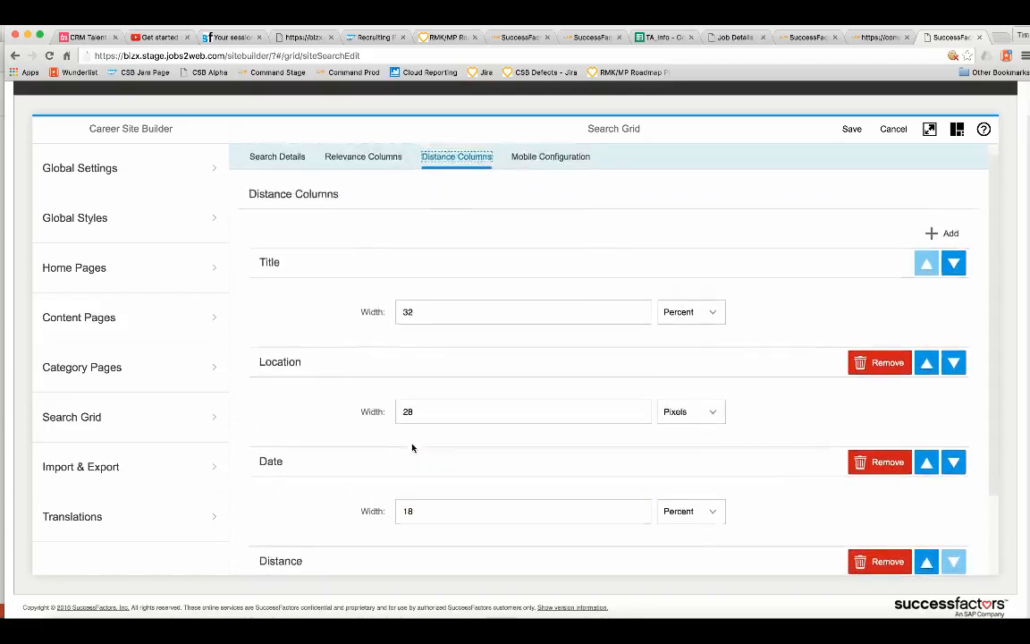
left_click(555, 176)
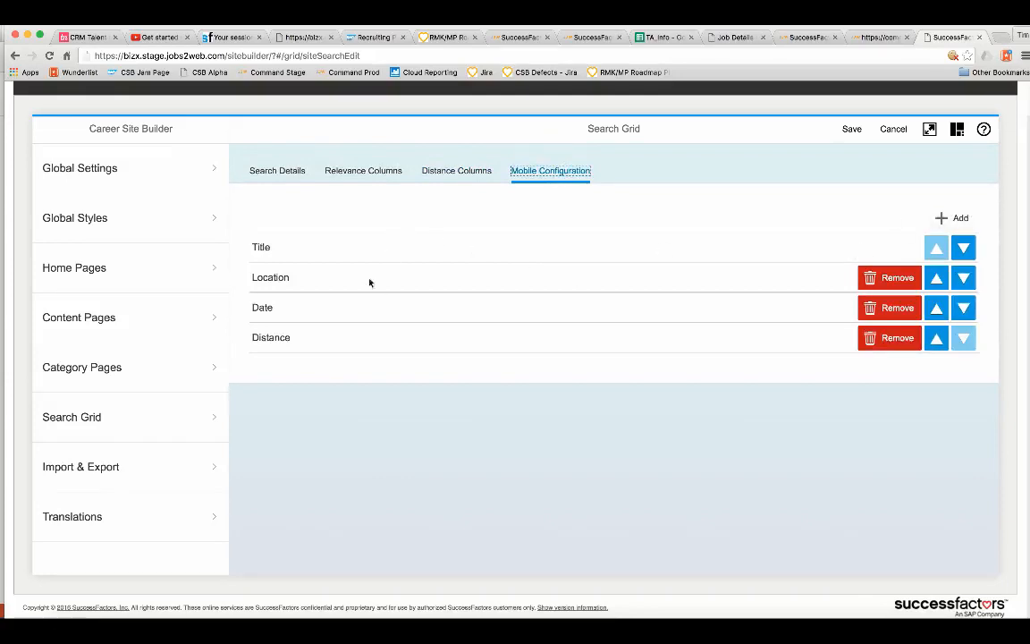
Add the State field to the search grid's mobile configuration and remove it again
left_click_drag(255, 246, 281, 246)
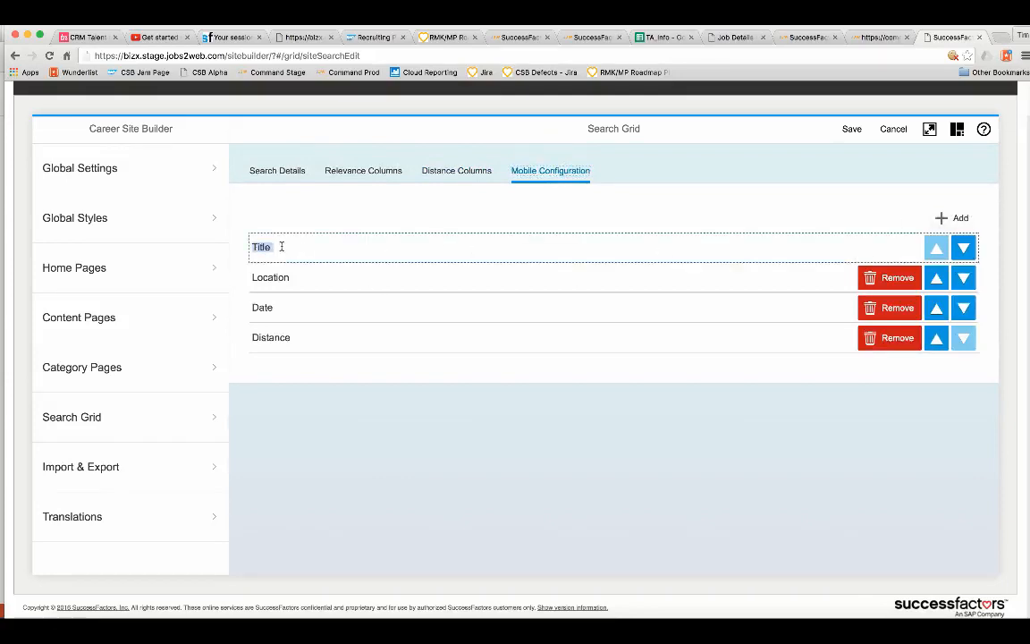
left_click(953, 217)
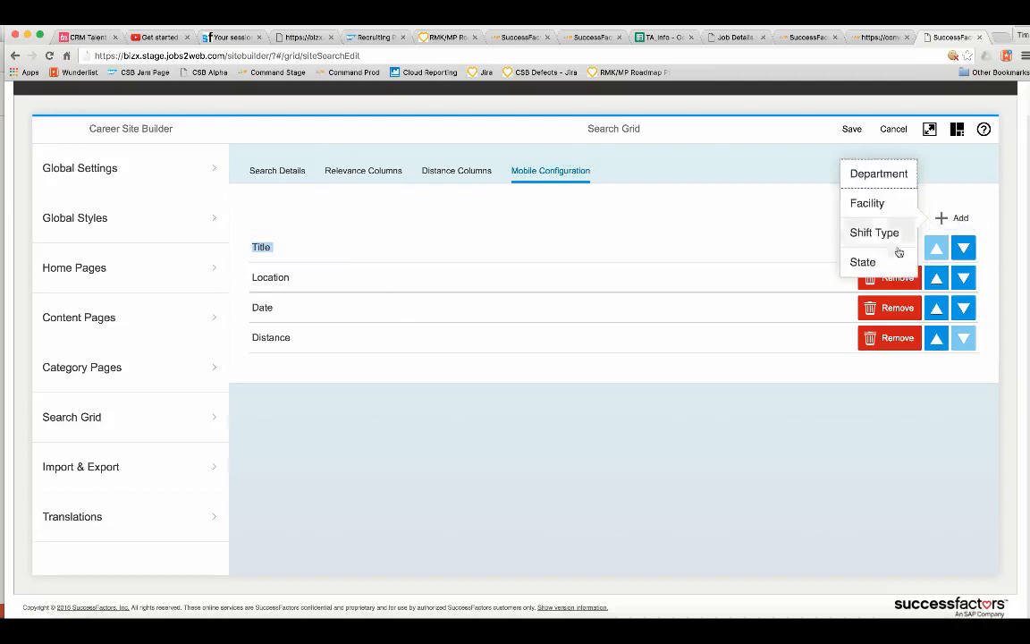
left_click(864, 262)
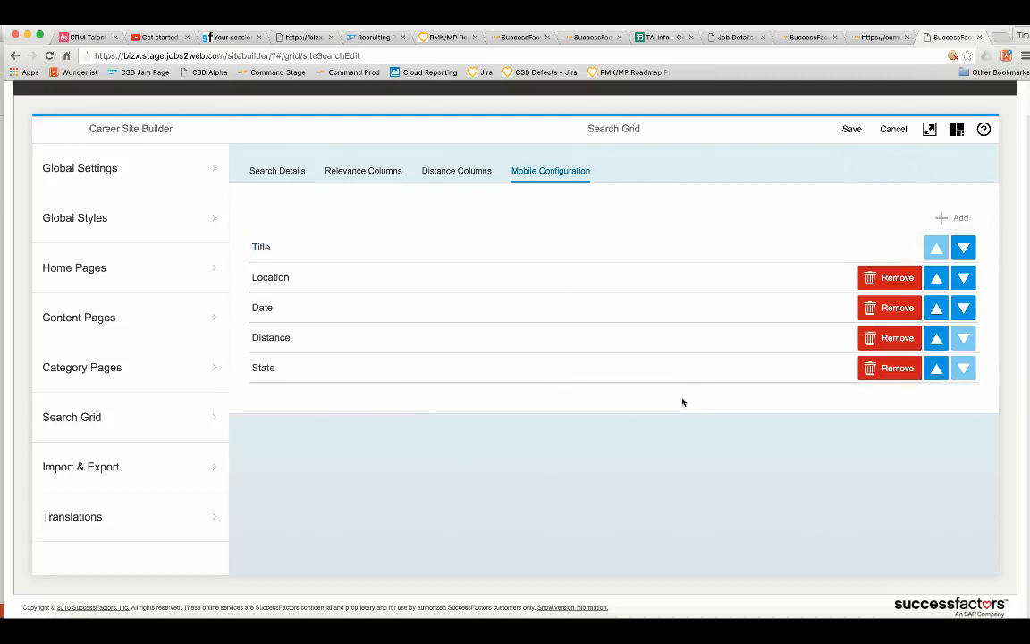
left_click(888, 367)
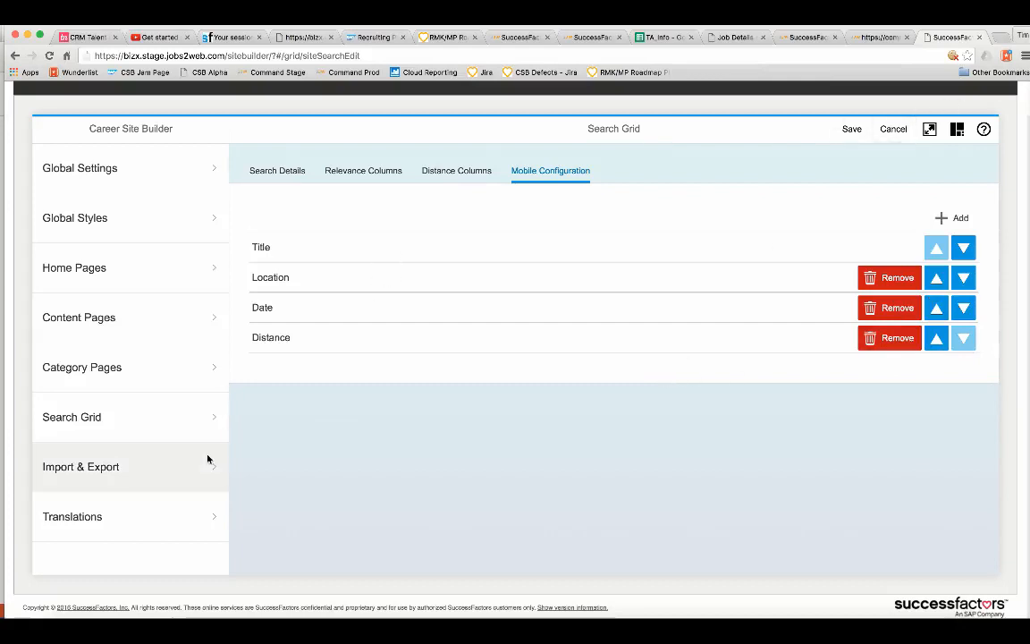
Look over the Import & Export options and show the translations for the (en_US) English (United States) locale
left_click(143, 472)
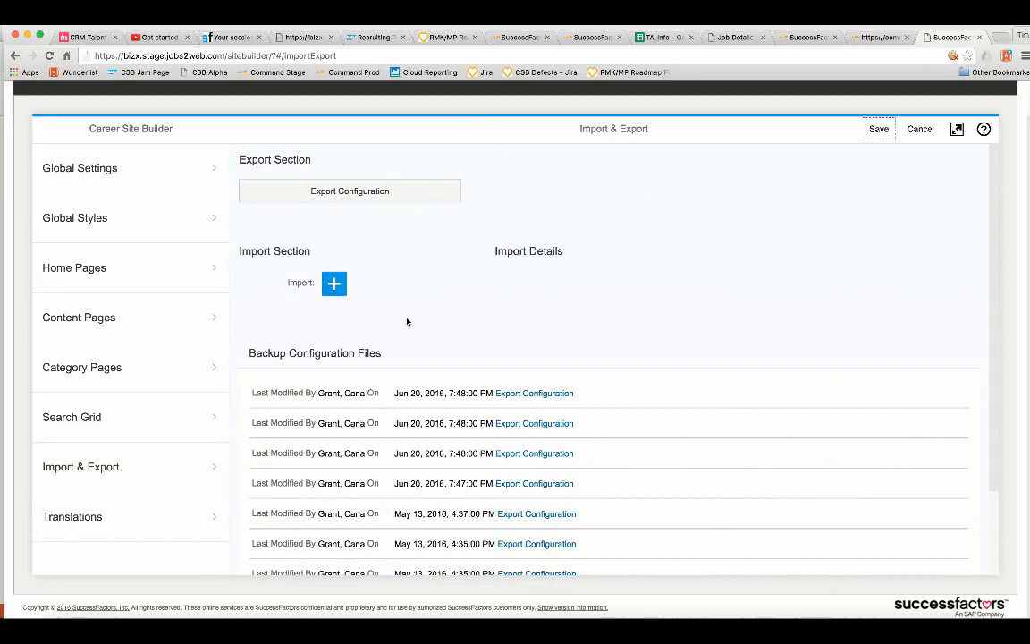
left_click(113, 535)
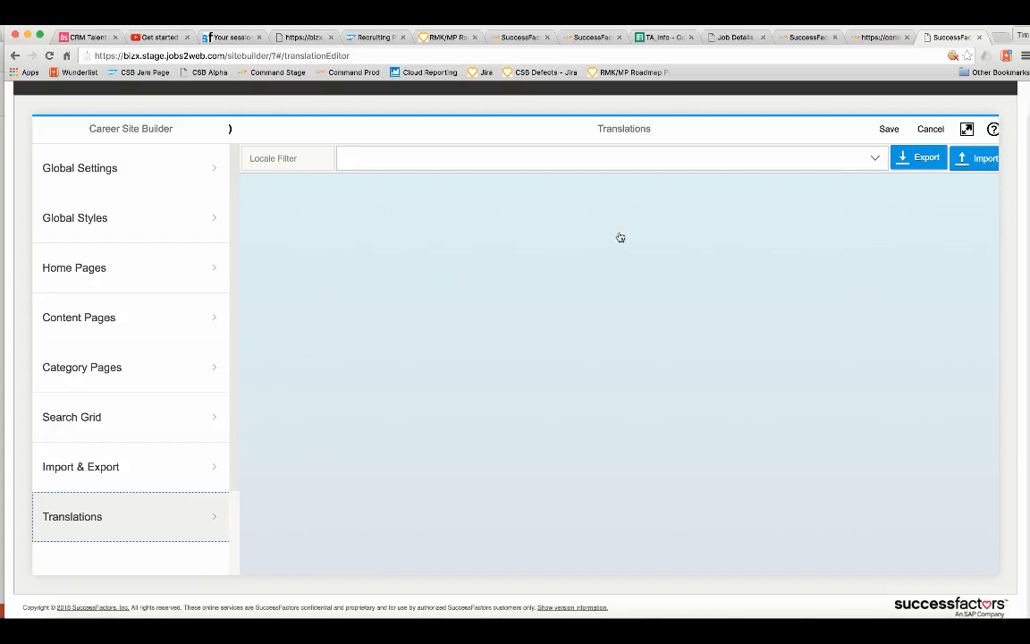
left_click(873, 166)
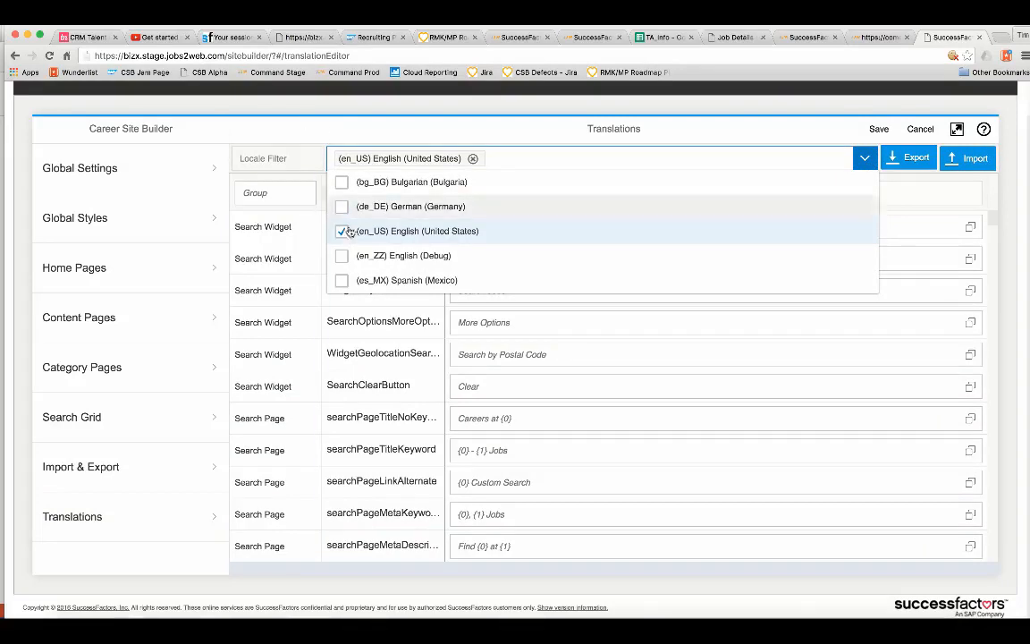
Show the (de_DE) German (Germany) translations beside the English ones, look through them and remove the German locale again
left_click(289, 227)
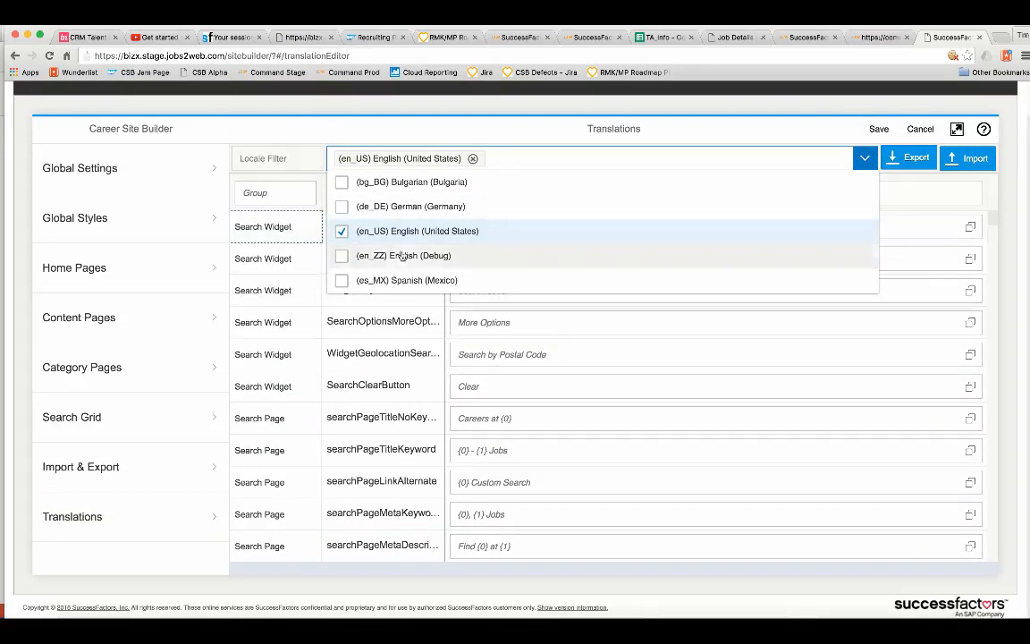
left_click(343, 211)
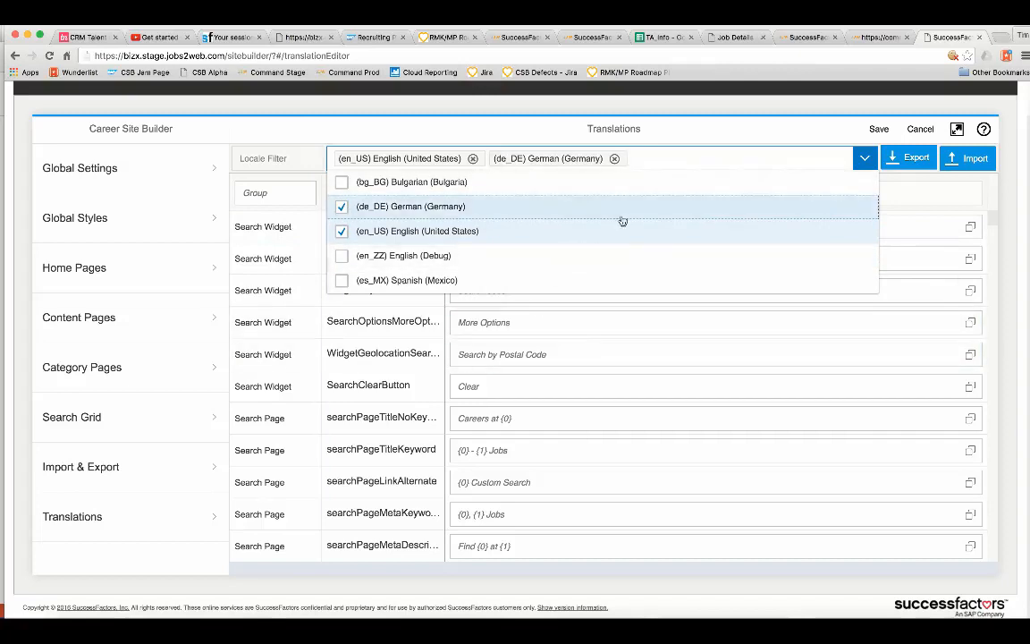
left_click(713, 318)
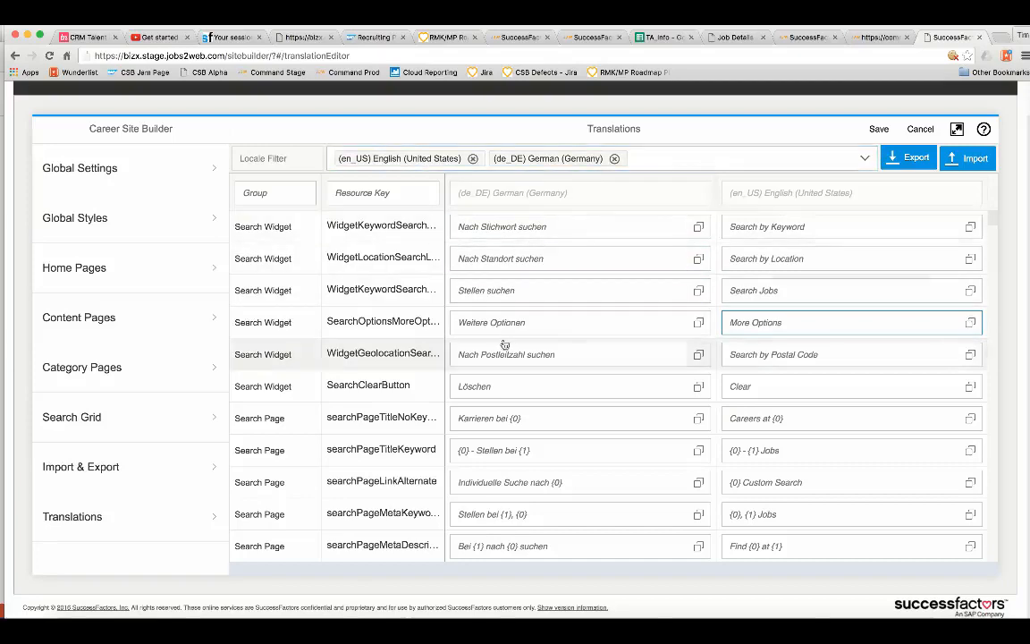
scroll(288, 343, "down", 10)
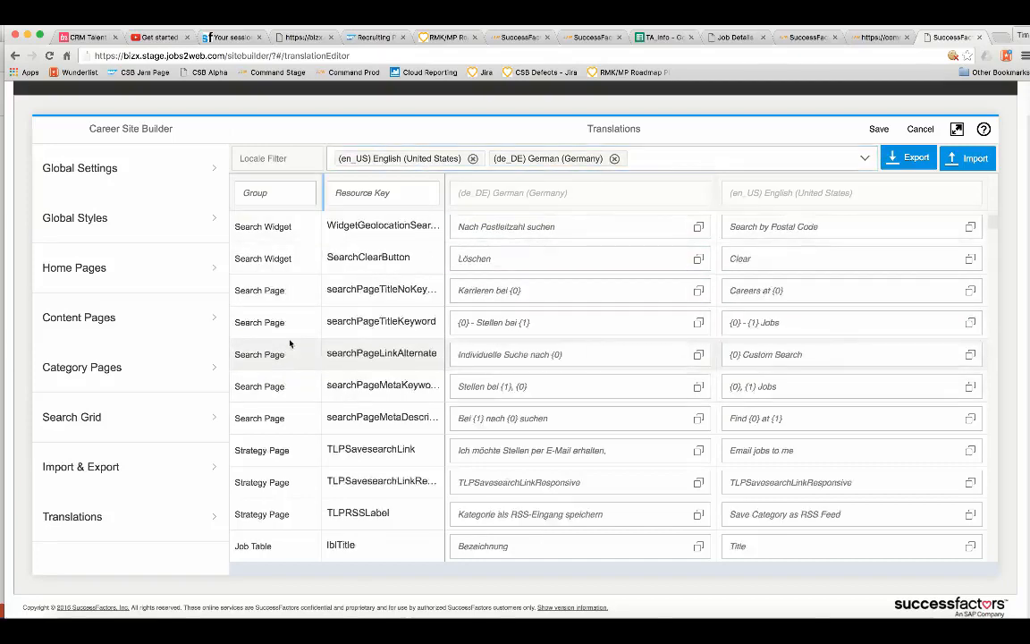
scroll(696, 372, "down", 8)
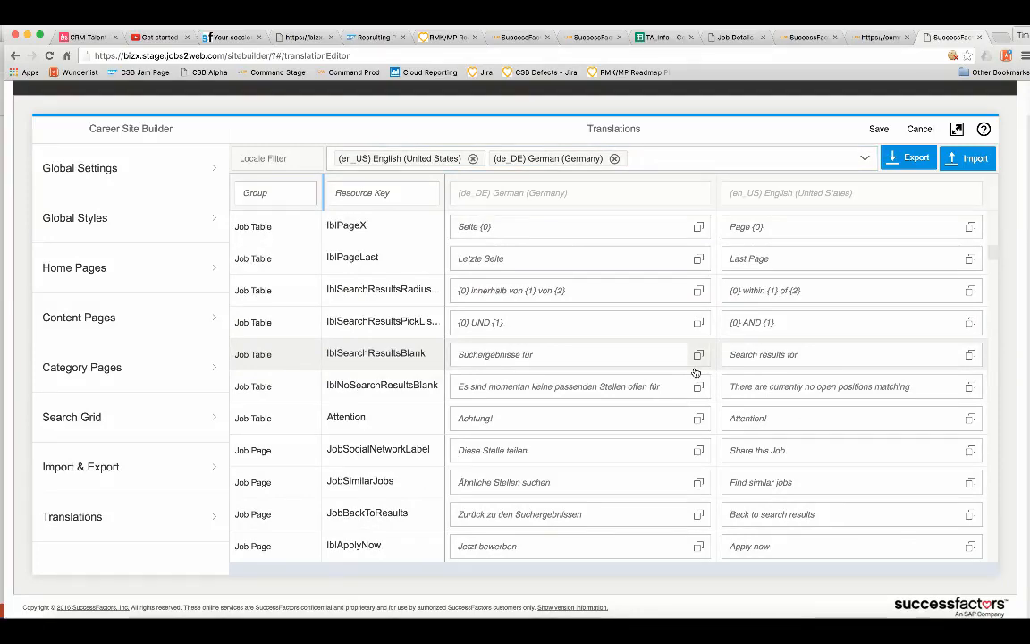
scroll(696, 372, "down", 5)
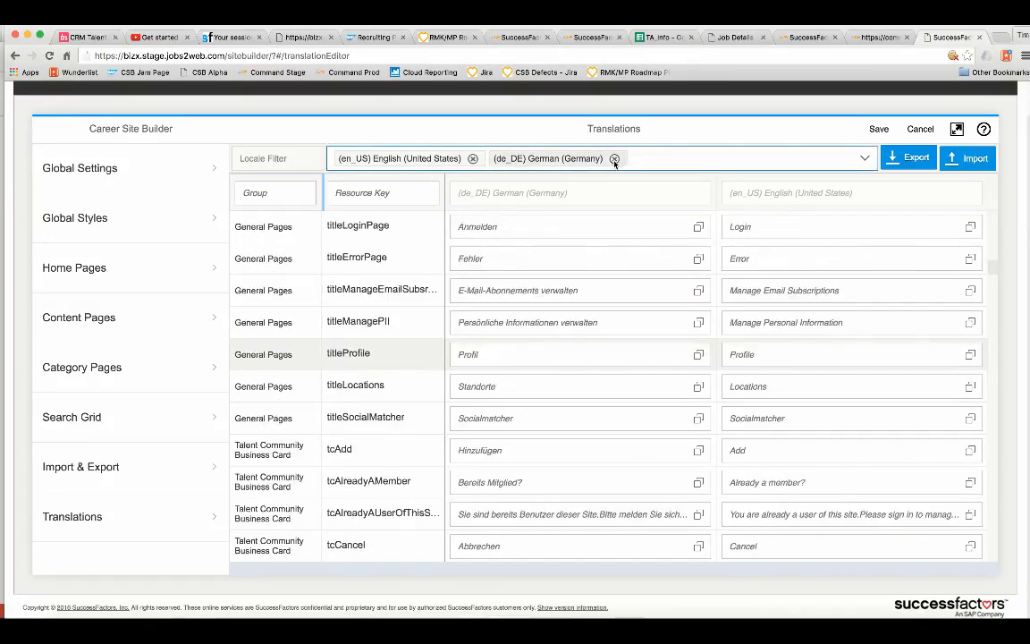
left_click(614, 158)
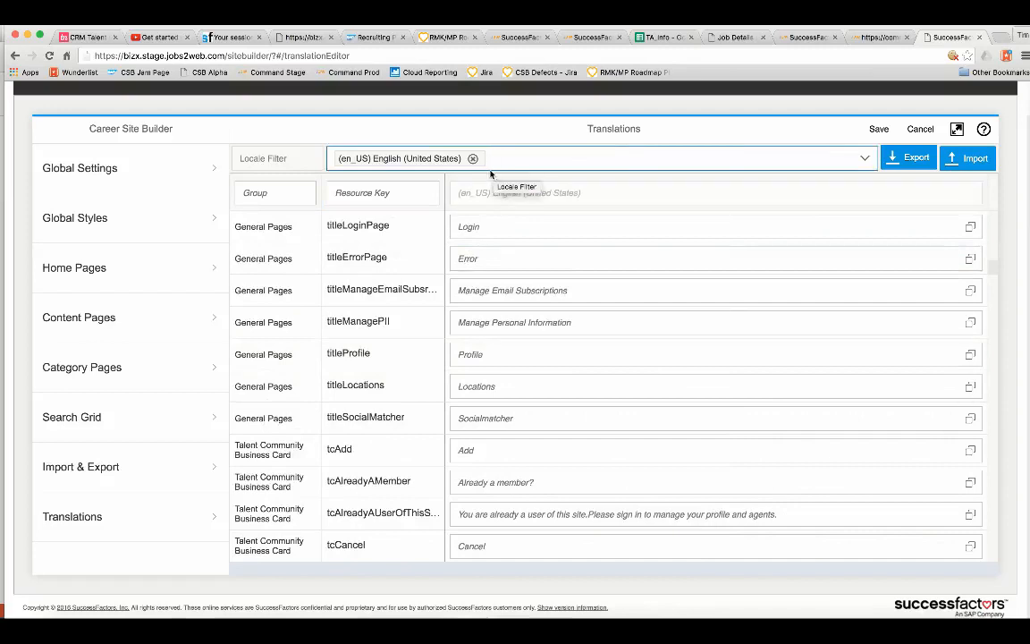
Override the English (United States) text of the titleLoginPage resource key with "Enter"
left_click(498, 233)
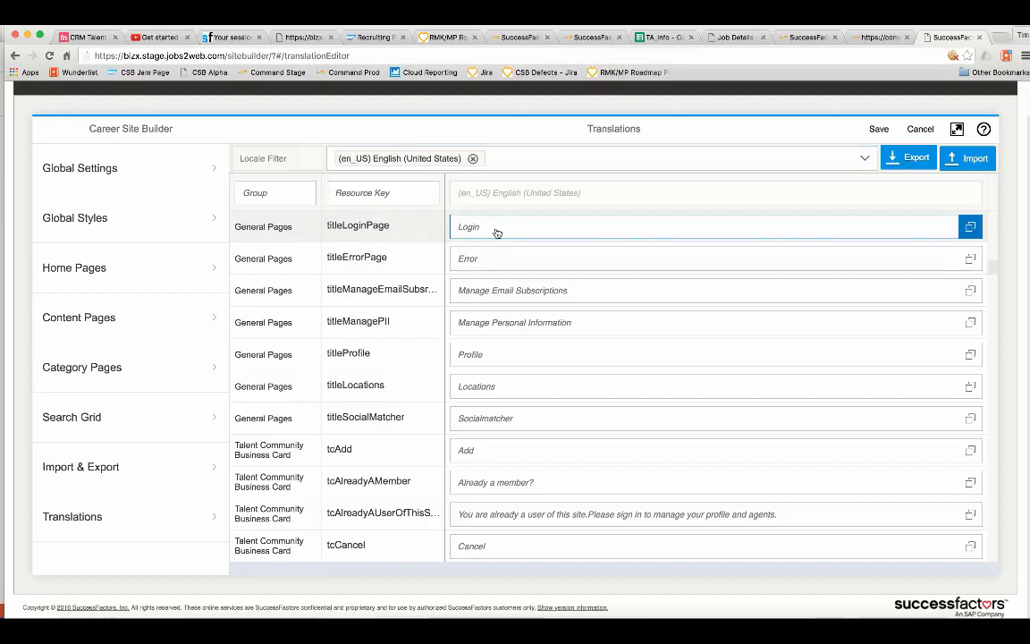
left_click(970, 226)
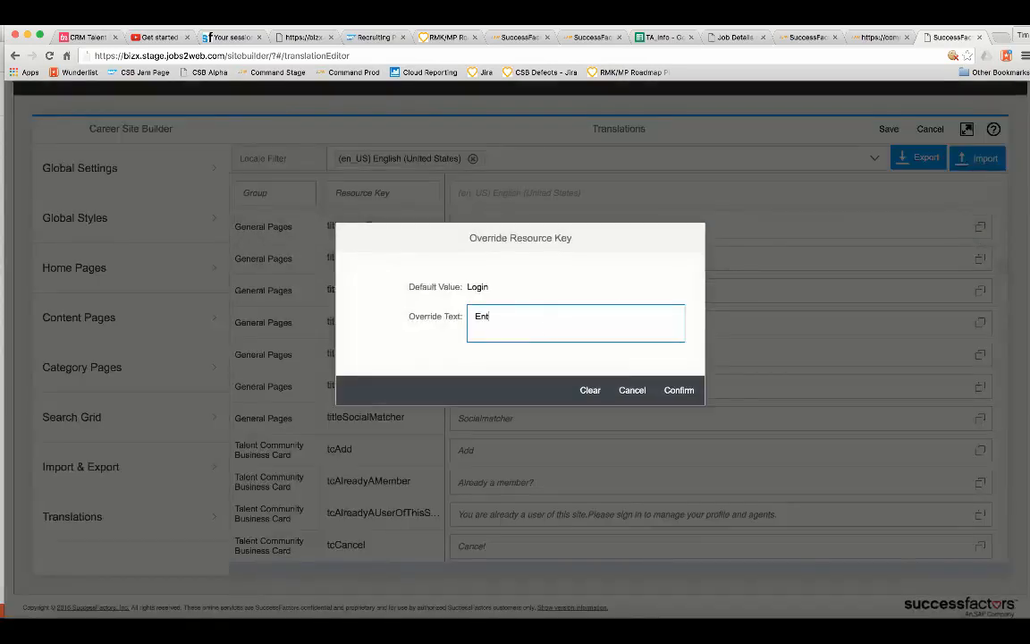
type("Enter")
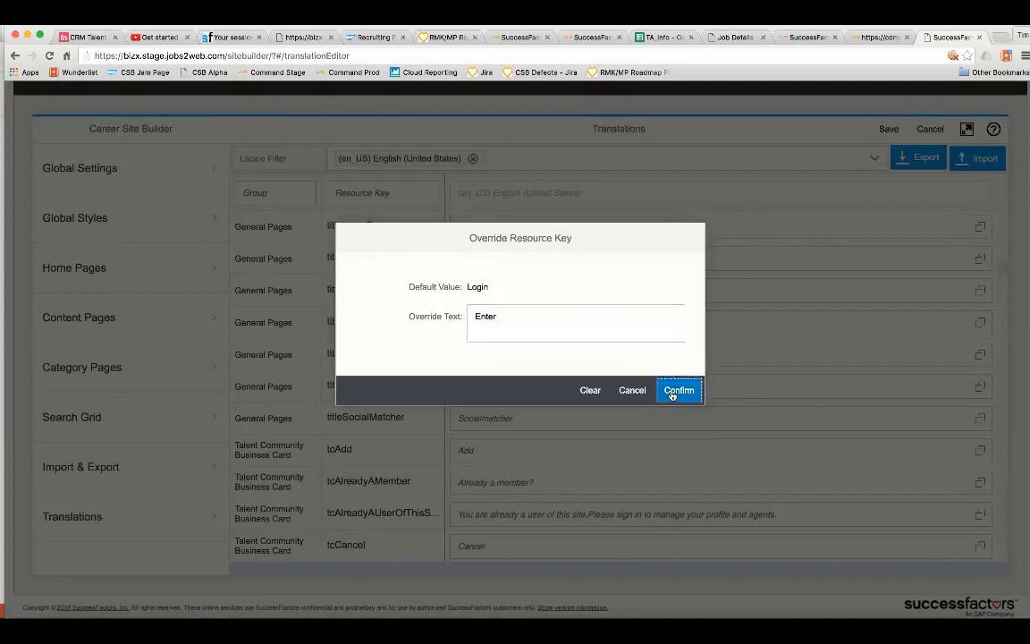
left_click(685, 392)
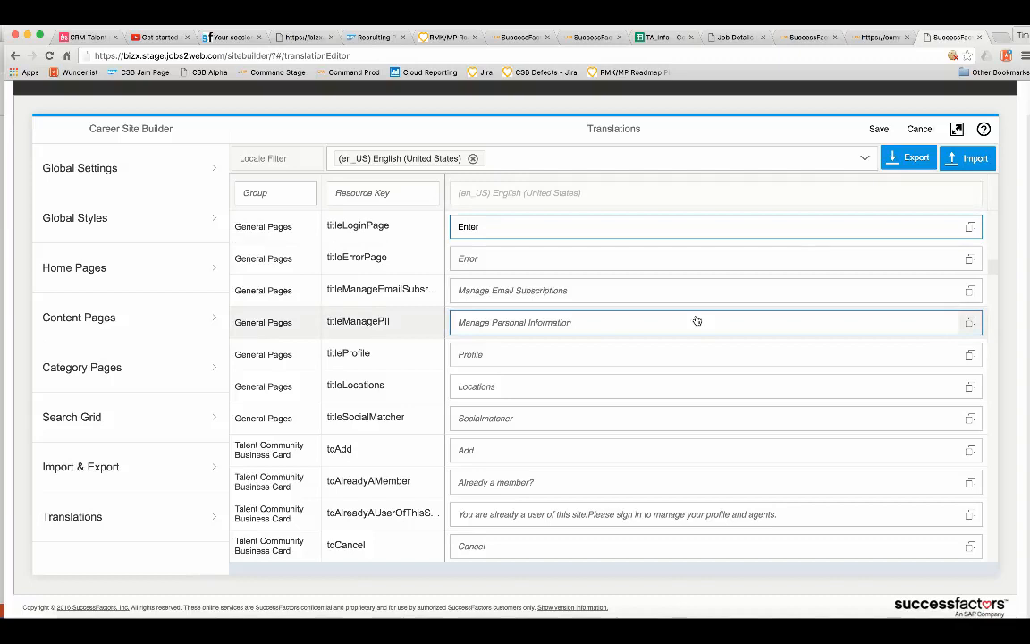
Open na.bestrunsap.com in a new browser tab and look over the Best Run career site's home page
key("super+t")
type("na.bestrunsap.com")
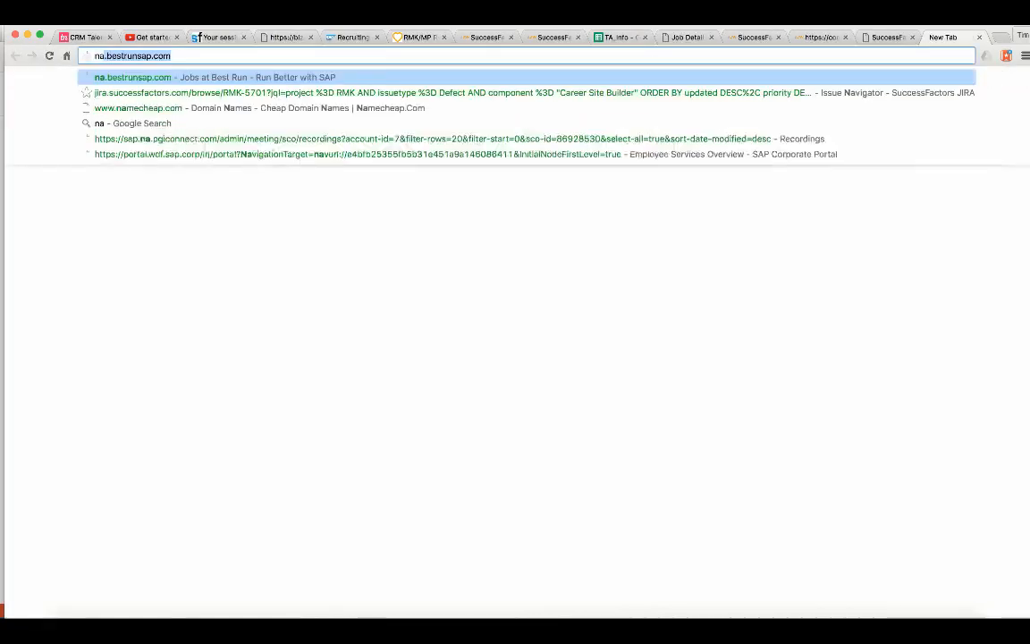
key("Return")
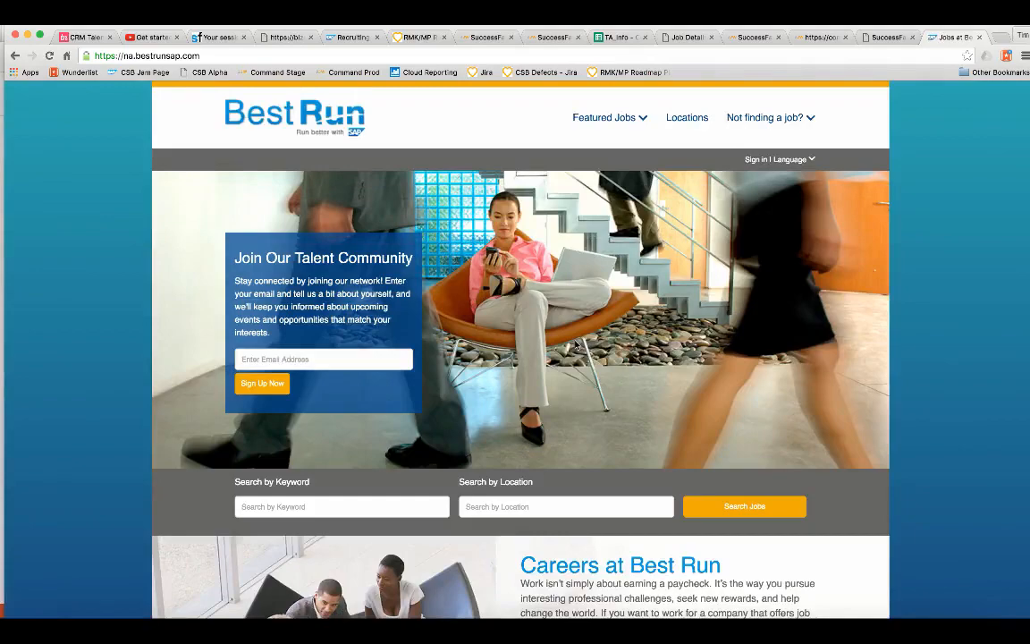
scroll(587, 351, "down", 5)
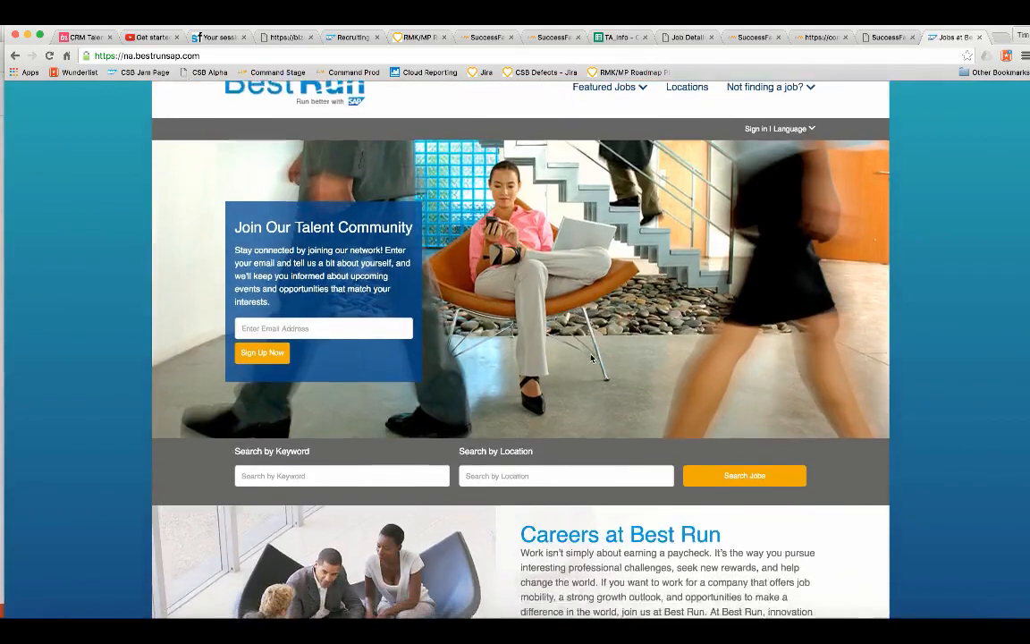
scroll(590, 355, "down", 5)
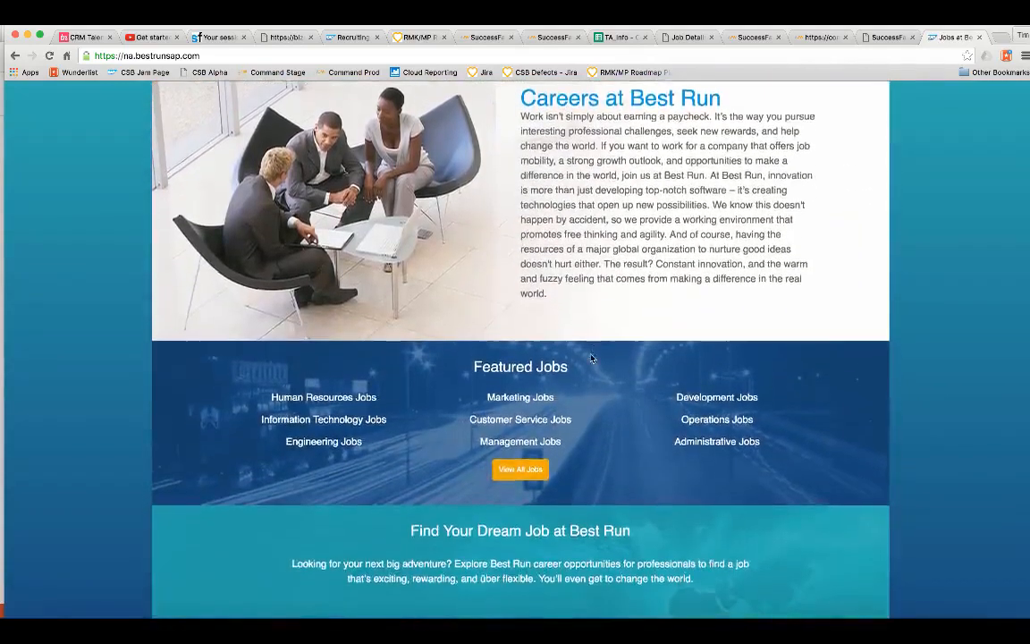
scroll(590, 358, "down", 1)
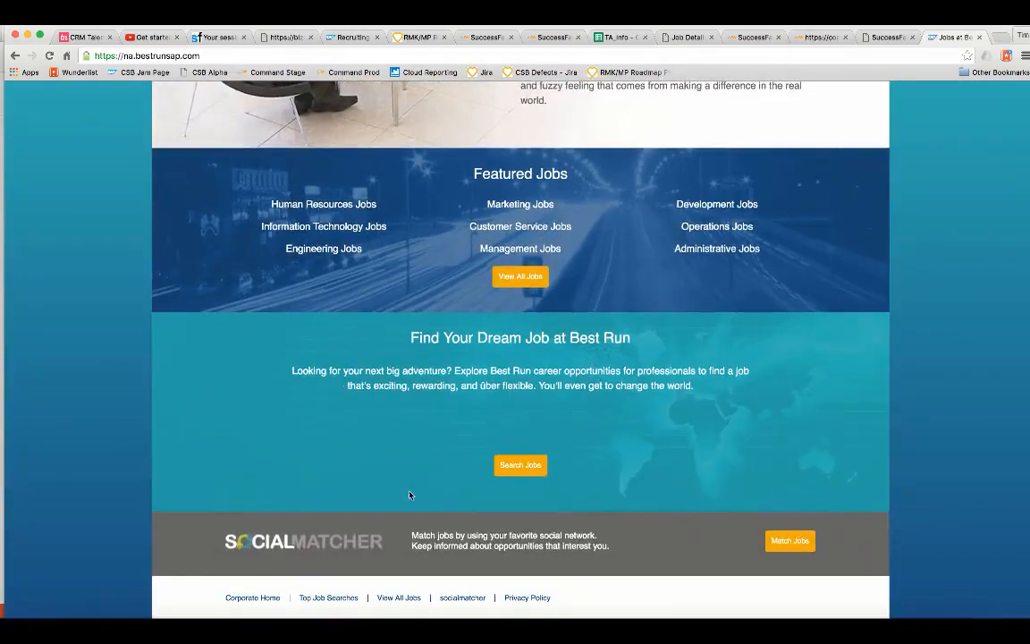
scroll(446, 453, "up", 15)
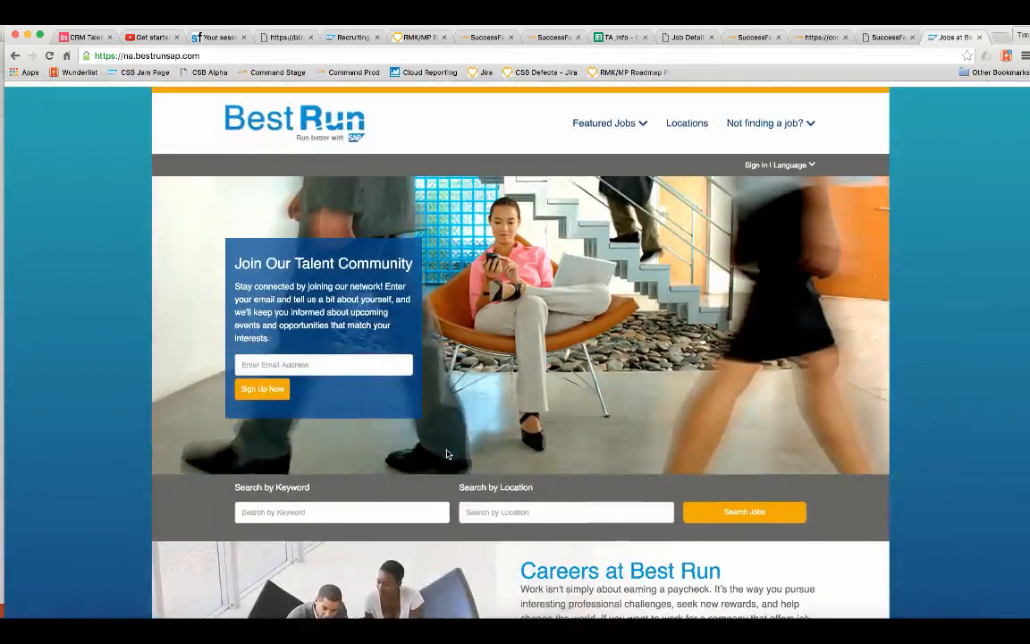
Search the Best Run site for jobs without a keyword or location and look through the results list
left_click(712, 510)
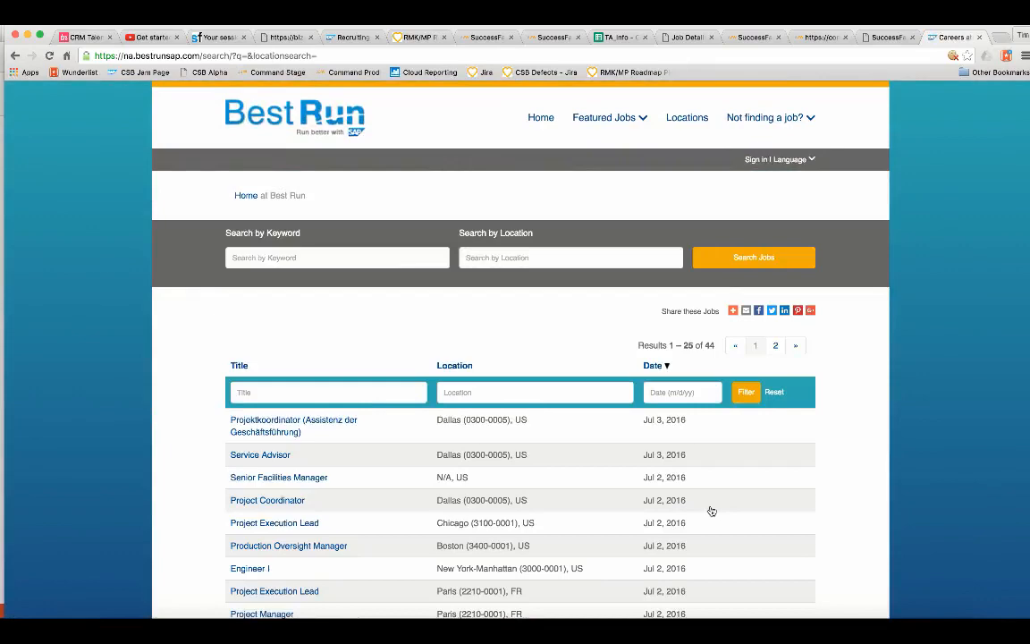
scroll(712, 511, "down", 3)
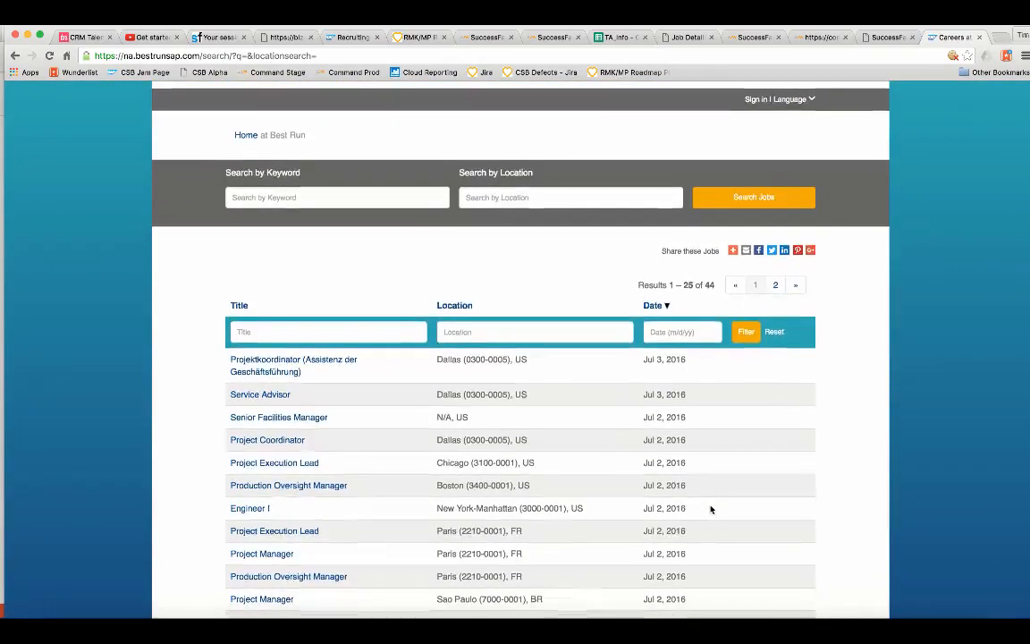
scroll(711, 508, "down", 2)
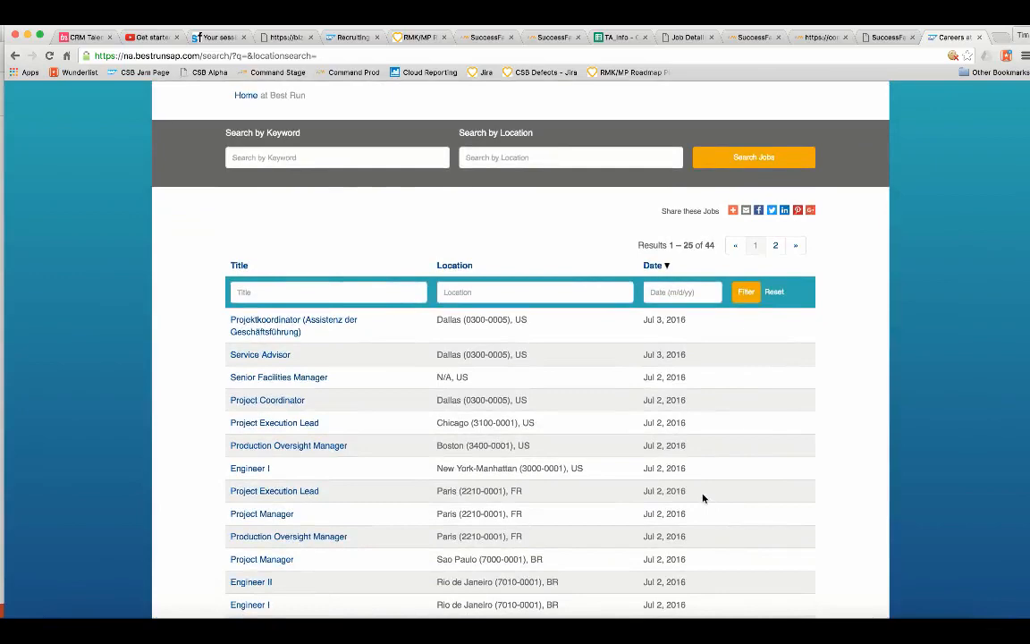
scroll(198, 391, "down", 1)
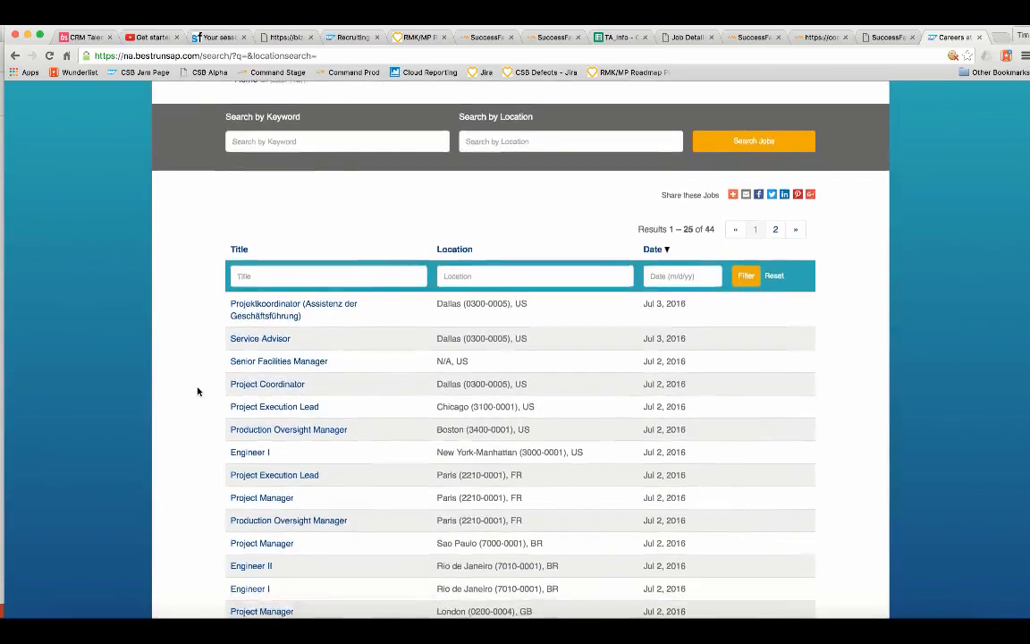
scroll(198, 391, "down", 2)
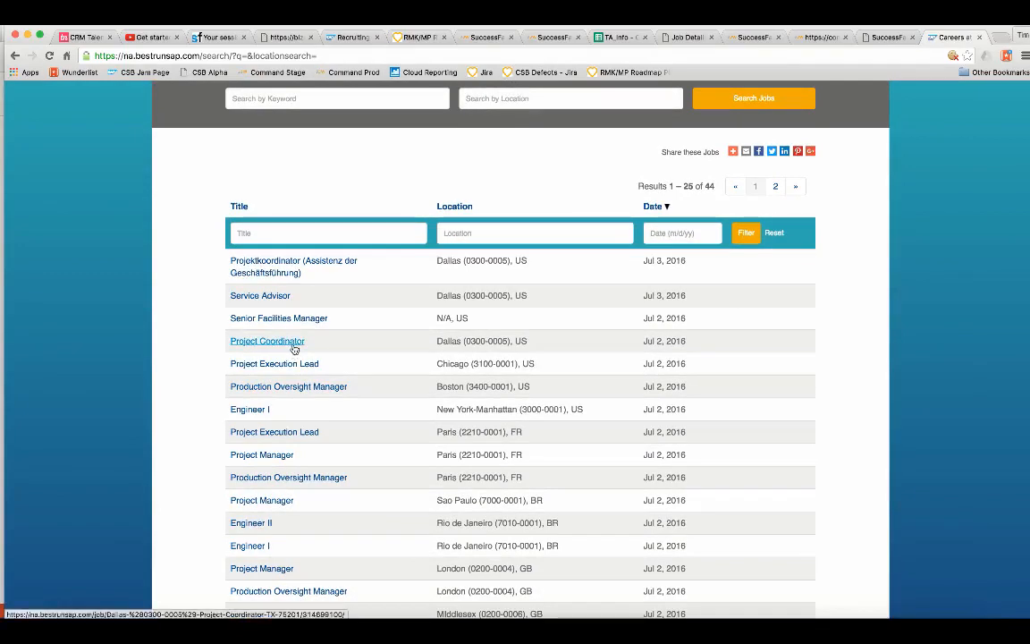
Open the Project Coordinator job in Dallas and examine the layout of its job page and description
left_click(293, 345)
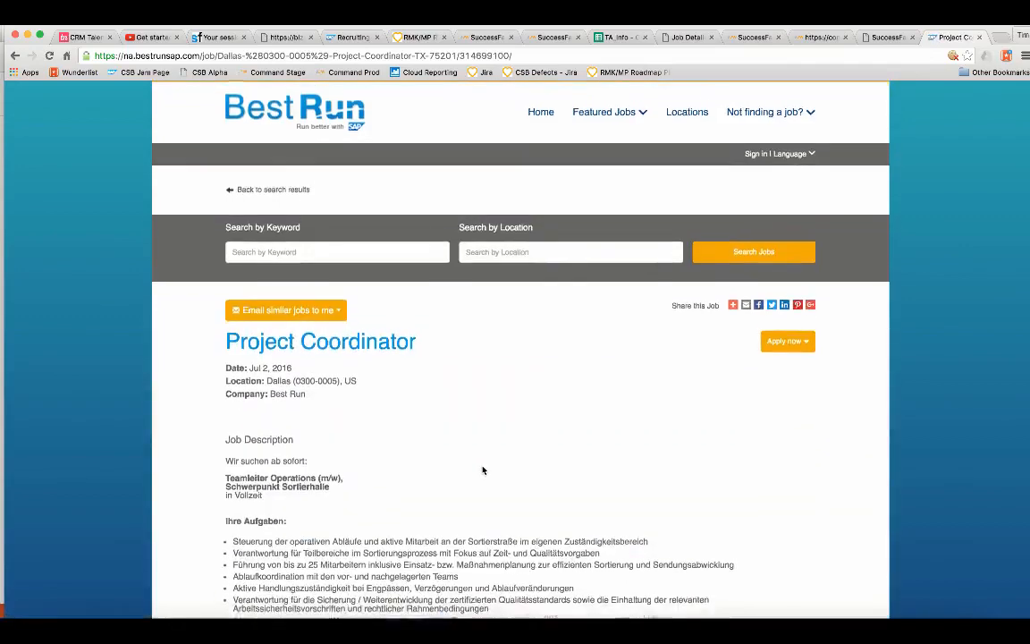
scroll(483, 471, "down", 2)
scroll(483, 470, "down", 4)
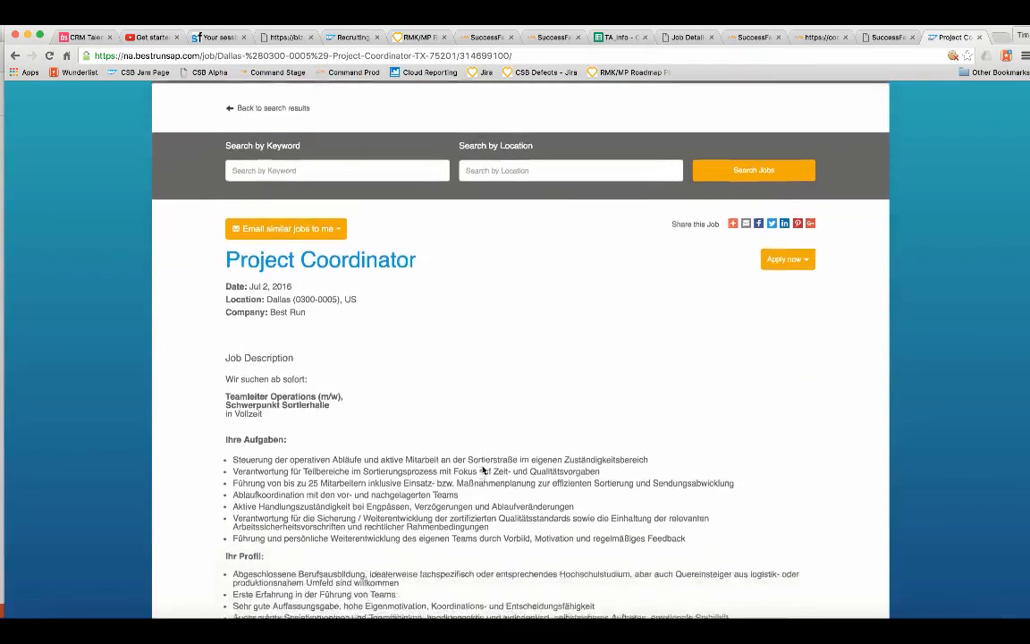
scroll(483, 470, "down", 8)
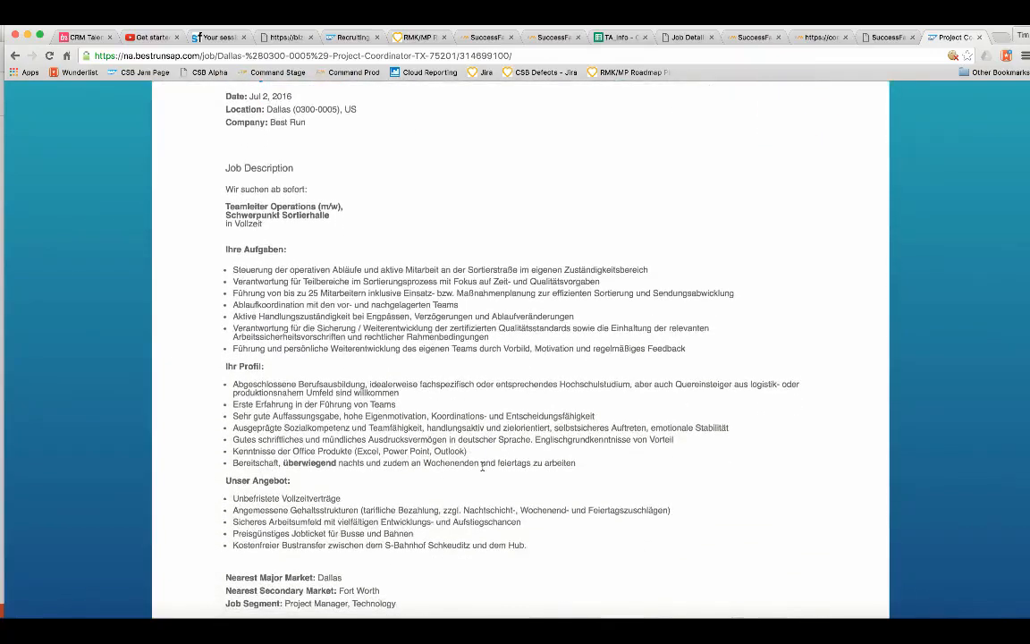
scroll(482, 465, "up", 12)
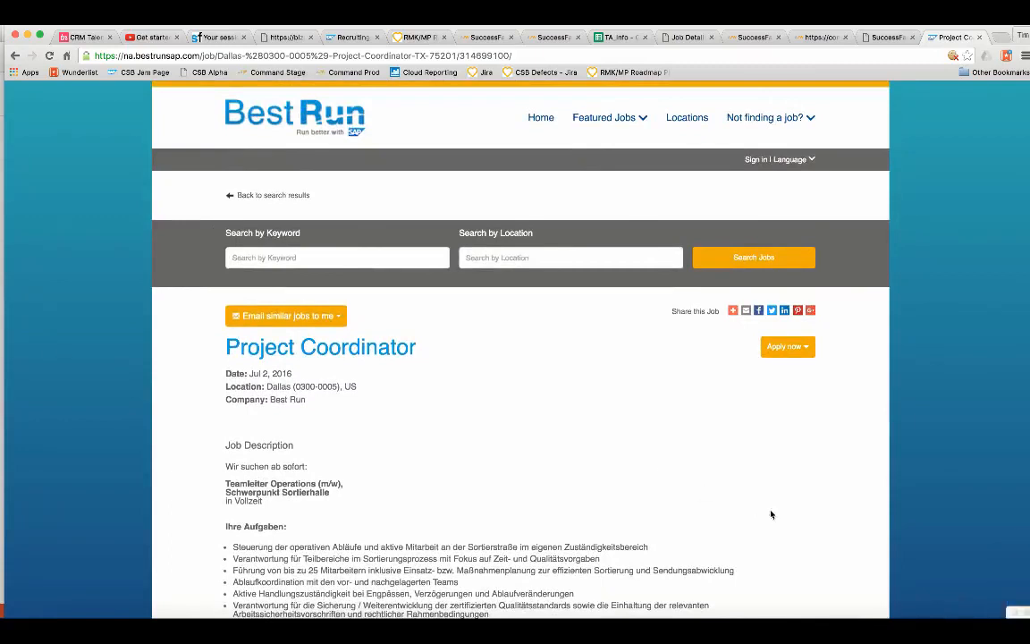
scroll(727, 539, "down", 1)
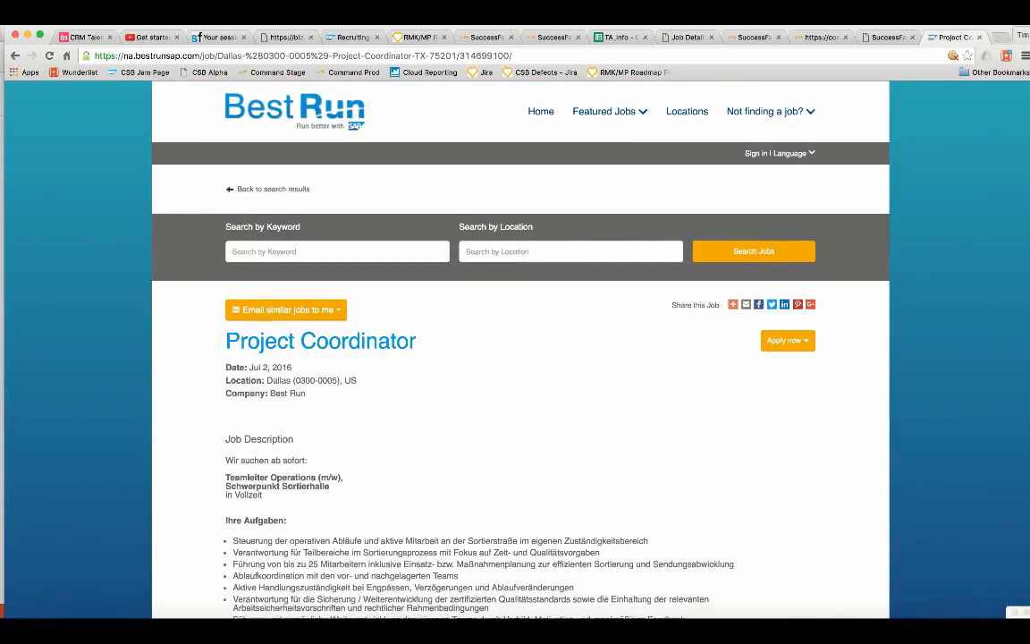
Switch to the RMK_EMEA_Focus presentation in PowerPoint and present the job layouts from slide 6 through to the Career Site Builder goals slide
left_click(690, 620)
left_click(129, 466)
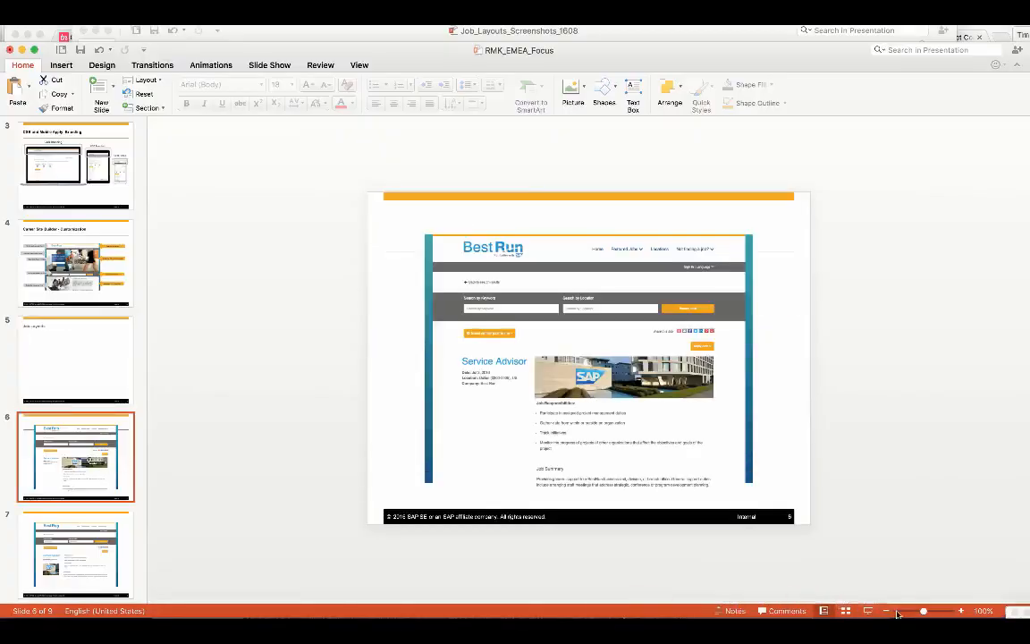
left_click(868, 613)
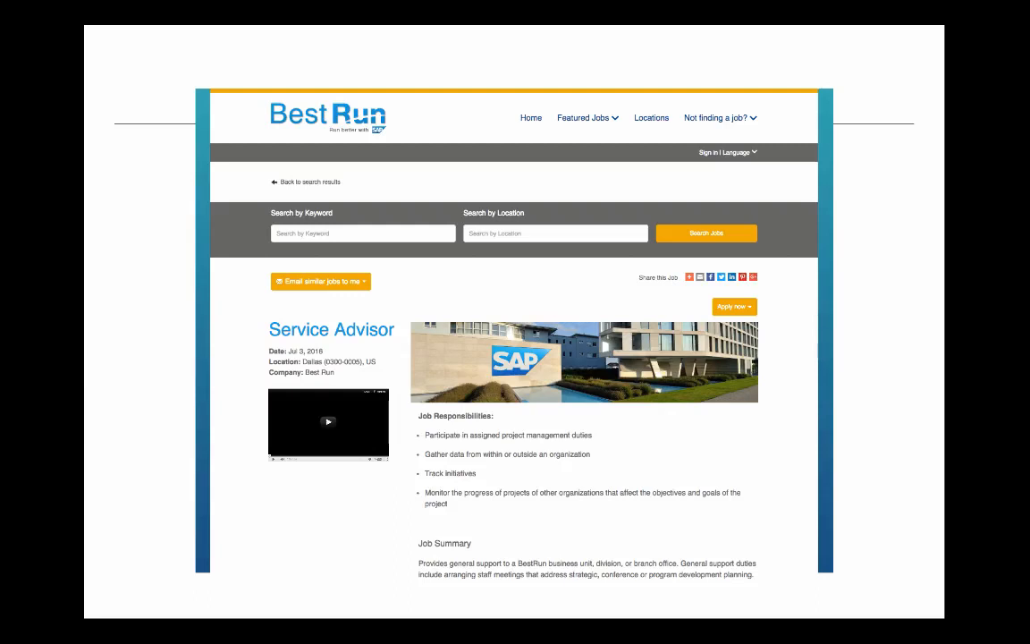
key("Right")
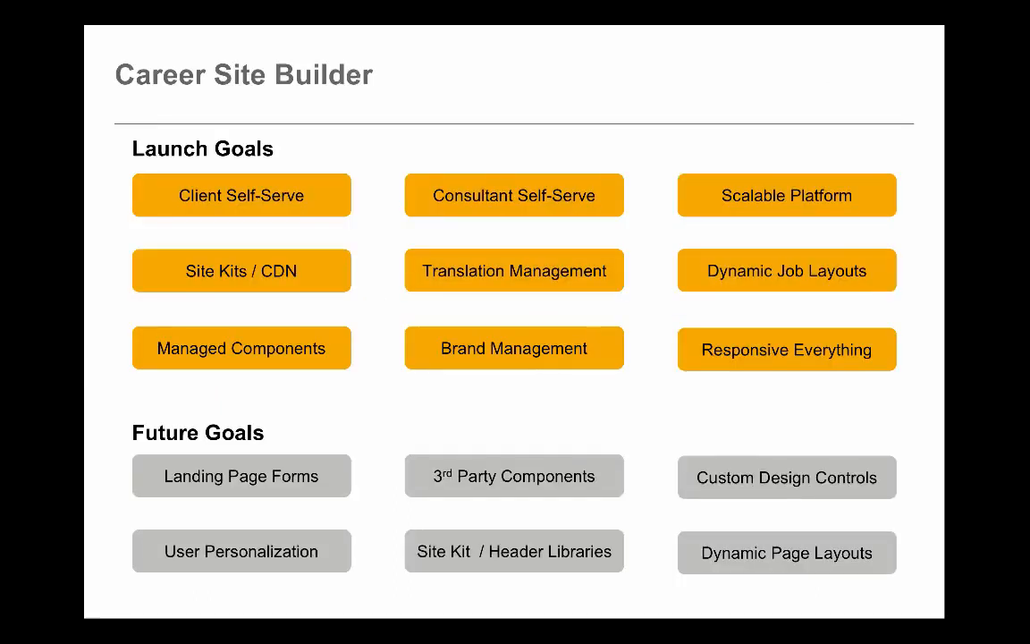